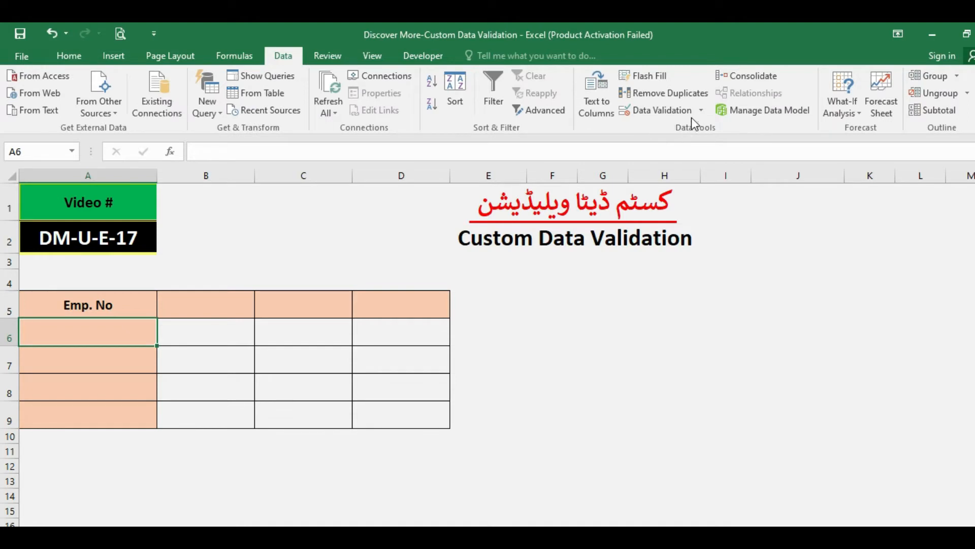
pyautogui.click(701, 111)
pyautogui.click(684, 127)
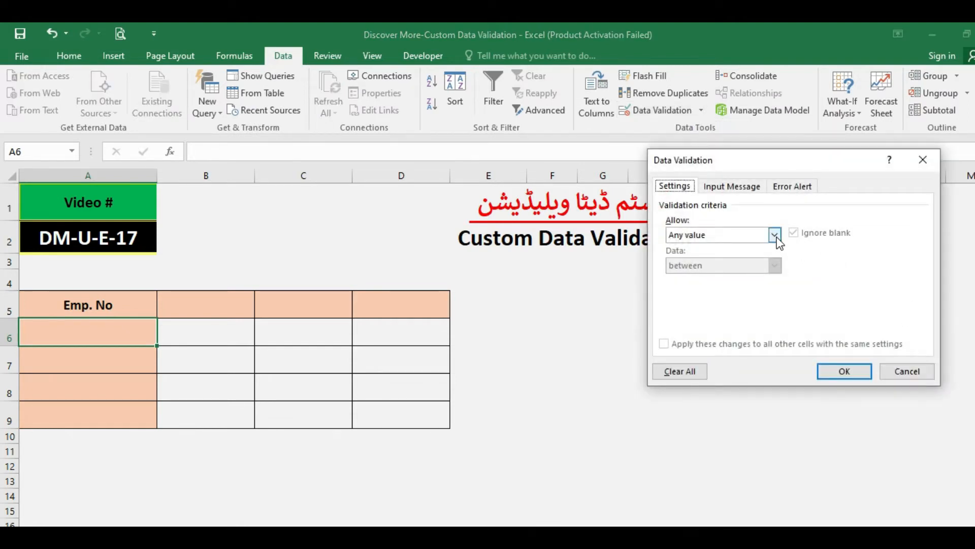
pyautogui.click(774, 235)
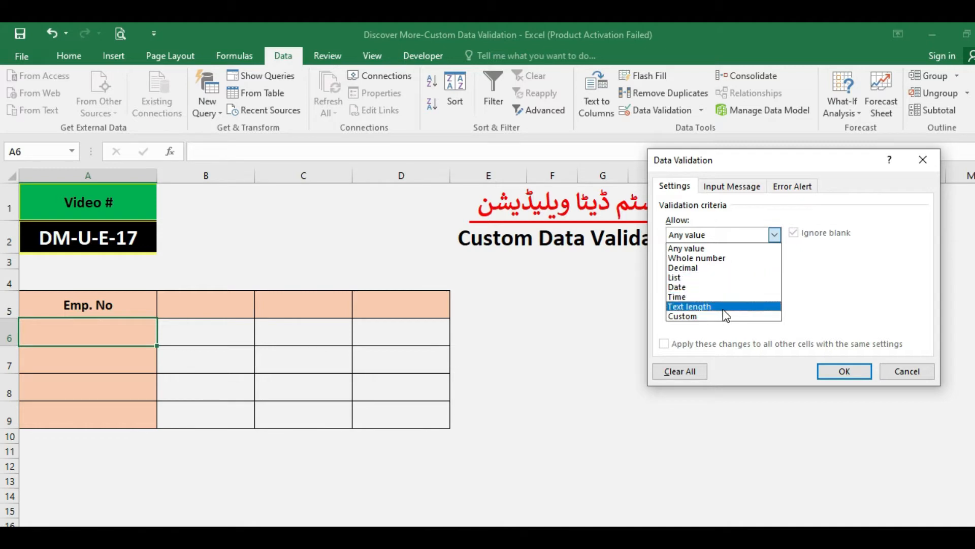
pyautogui.click(693, 318)
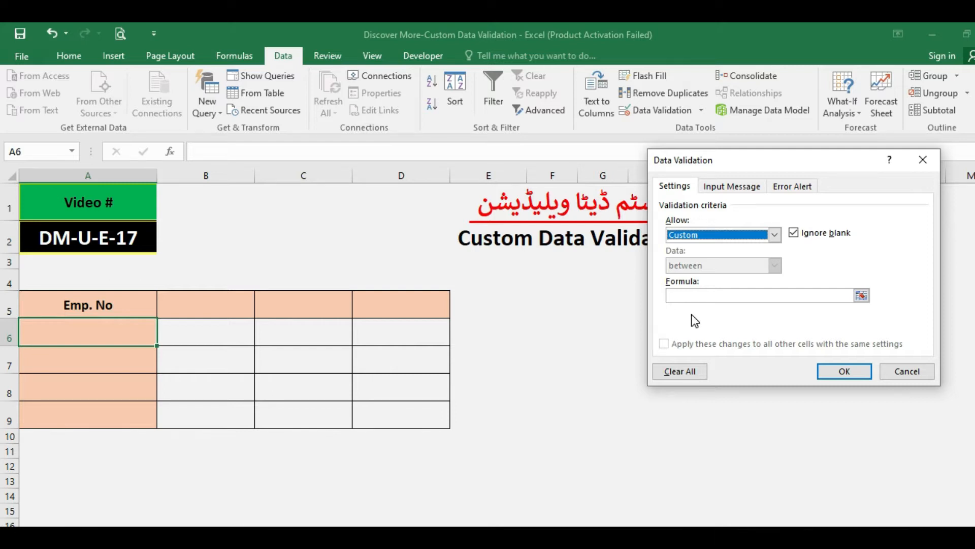
pyautogui.moveTo(795, 162); pyautogui.dragTo(730, 256)
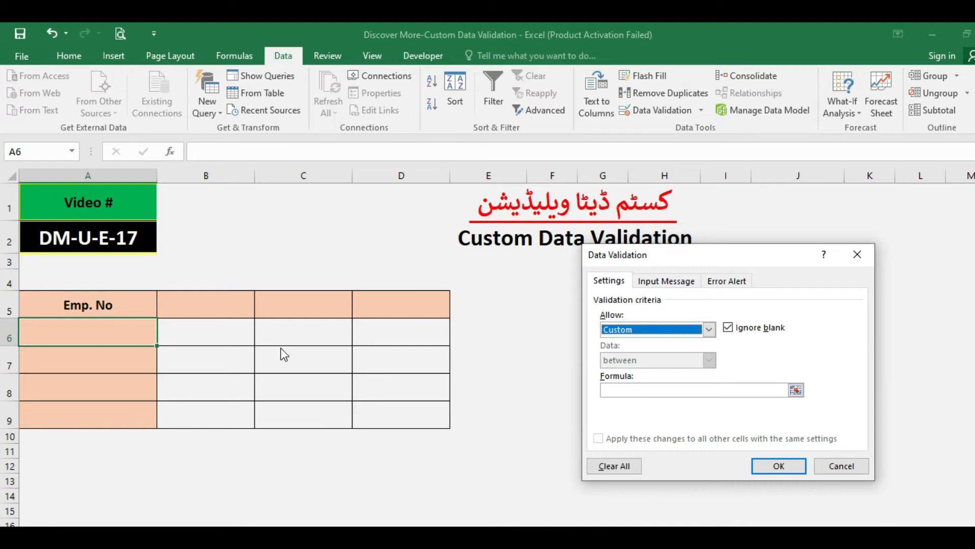
pyautogui.click(838, 467)
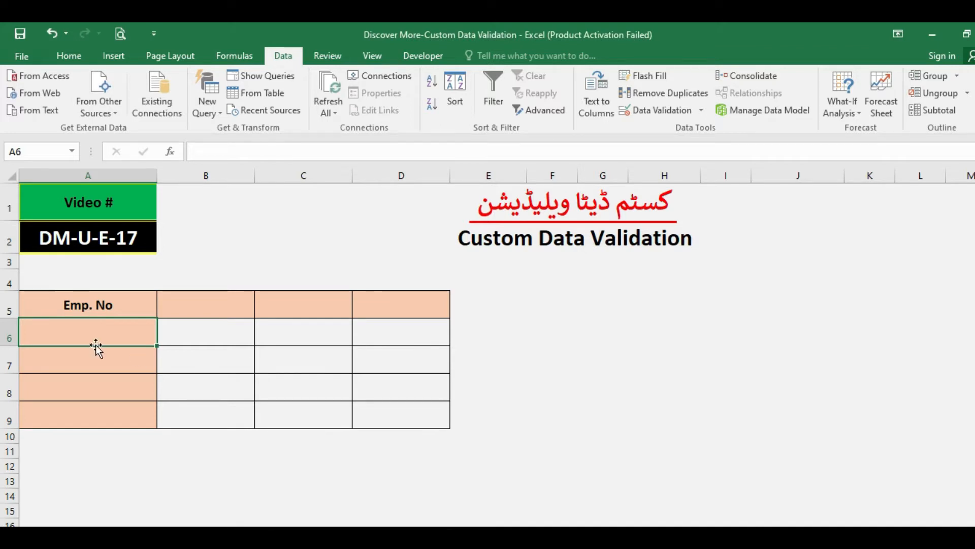
# Enter a sample employee number in cell A6, made of the prefix DM and four digits.
pyautogui.write('DM')
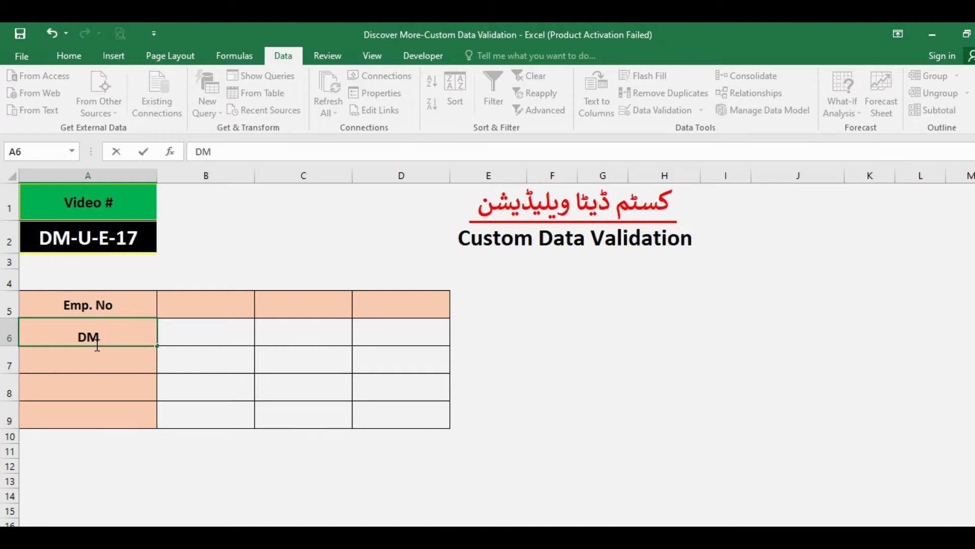
pyautogui.write('6012')
pyautogui.press('Return')
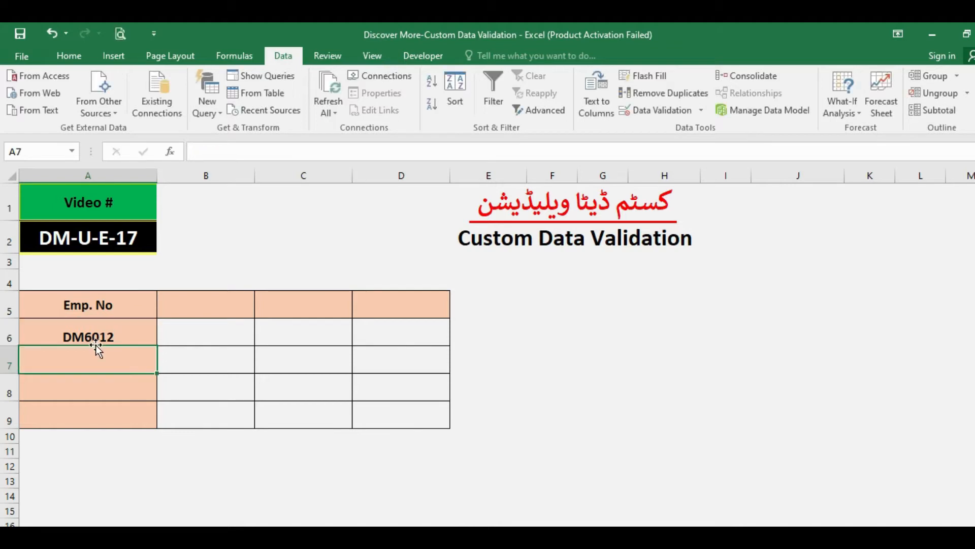
pyautogui.click(95, 343)
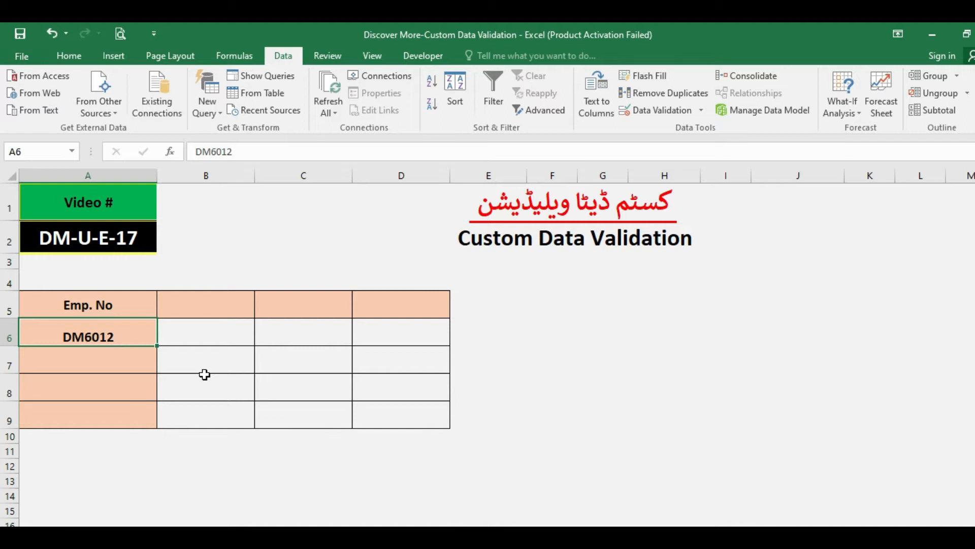
pyautogui.press('Up')
pyautogui.press('Down')
pyautogui.press('Right')
pyautogui.press('Left')
pyautogui.press('Right')
pyautogui.press('Up')
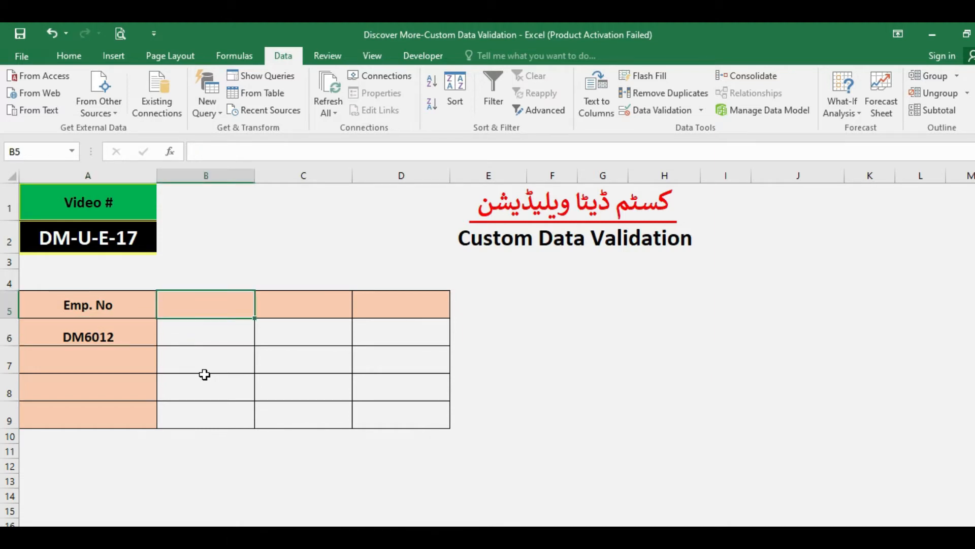
pyautogui.press('Down')
pyautogui.press('Left')
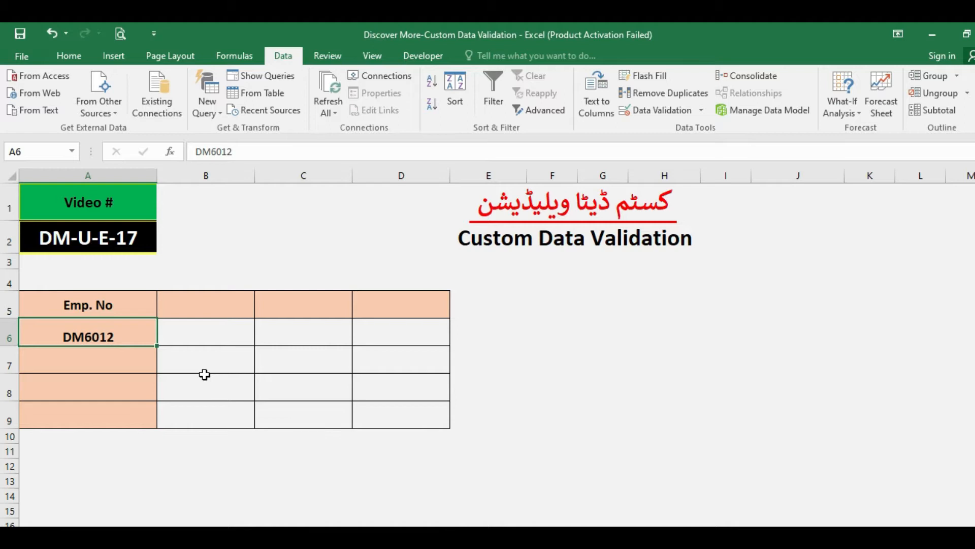
# Enter the column heading "Lenth=6" in cell B5, beside the Emp. No heading.
pyautogui.press('Up')
pyautogui.press('Right')
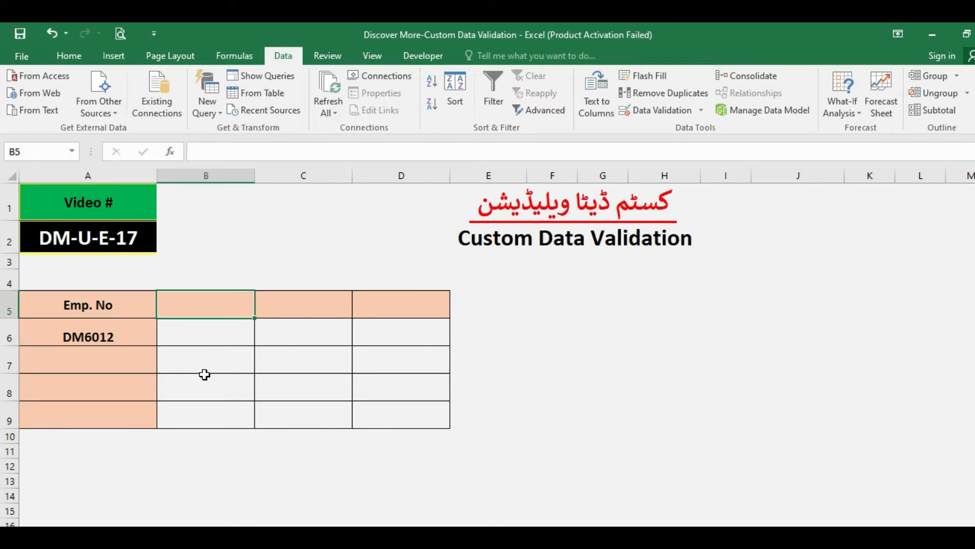
pyautogui.write('IEN')
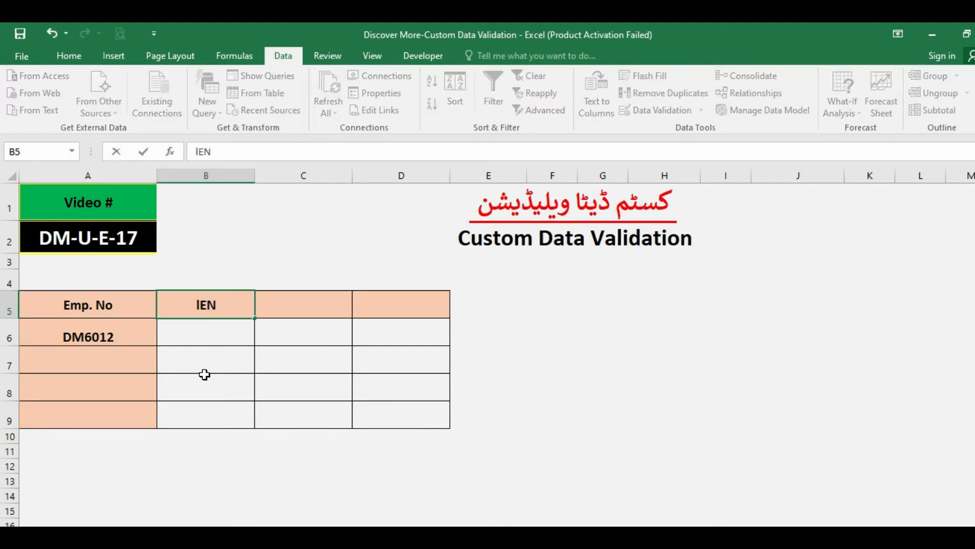
pyautogui.press('BackSpace')
pyautogui.press('BackSpace')
pyautogui.press('BackSpace')
pyautogui.write('Lenth=6')
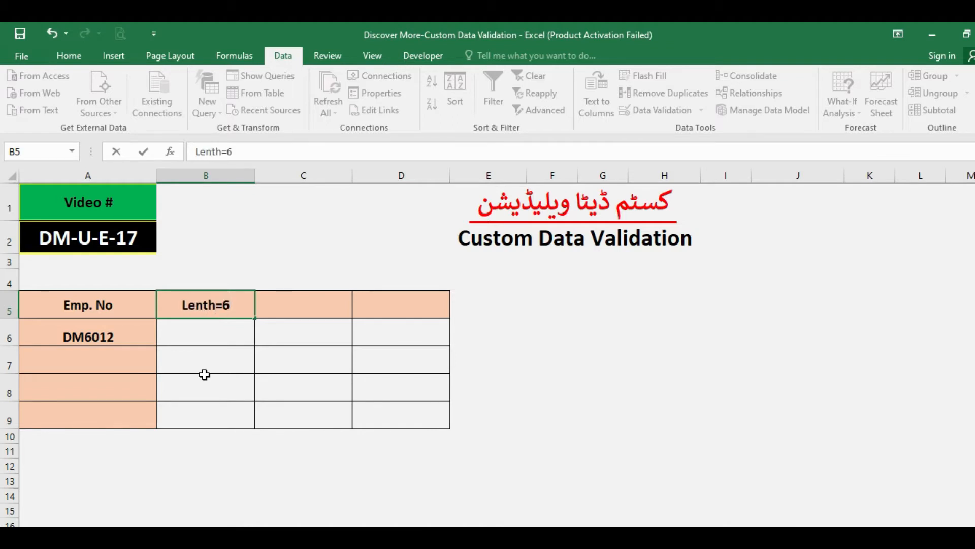
pyautogui.press('Return')
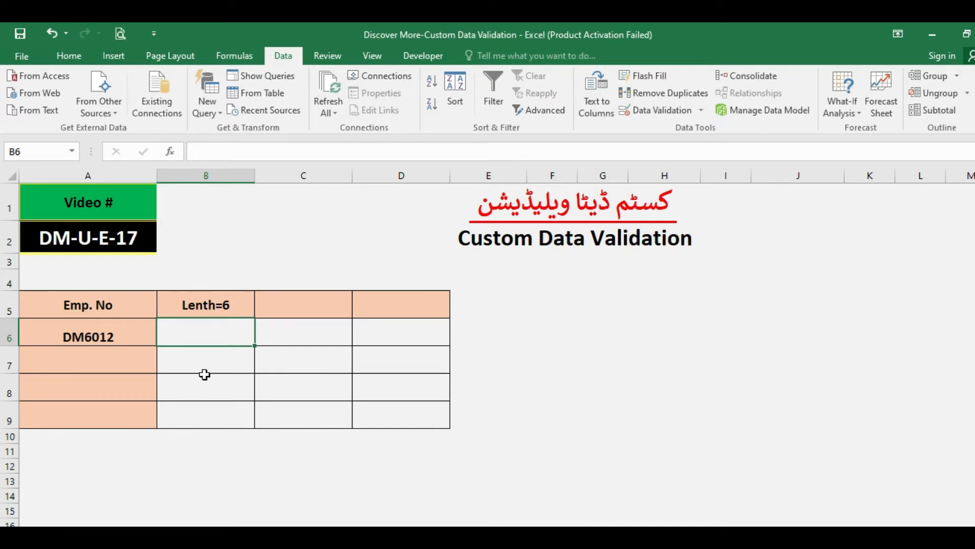
# Enter the formula =LEN(A6) in cell B6 to count the characters of the employee number.
pyautogui.write('=len')
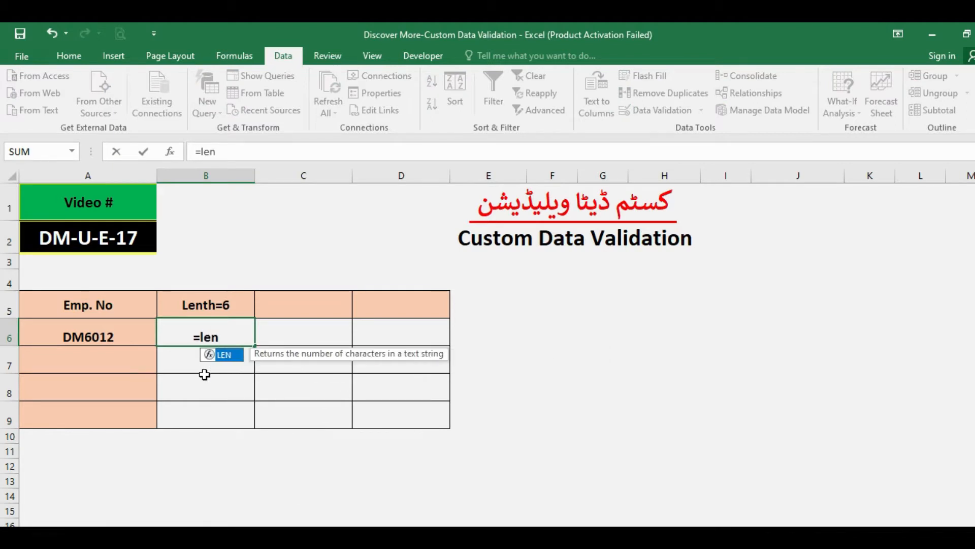
pyautogui.write('(')
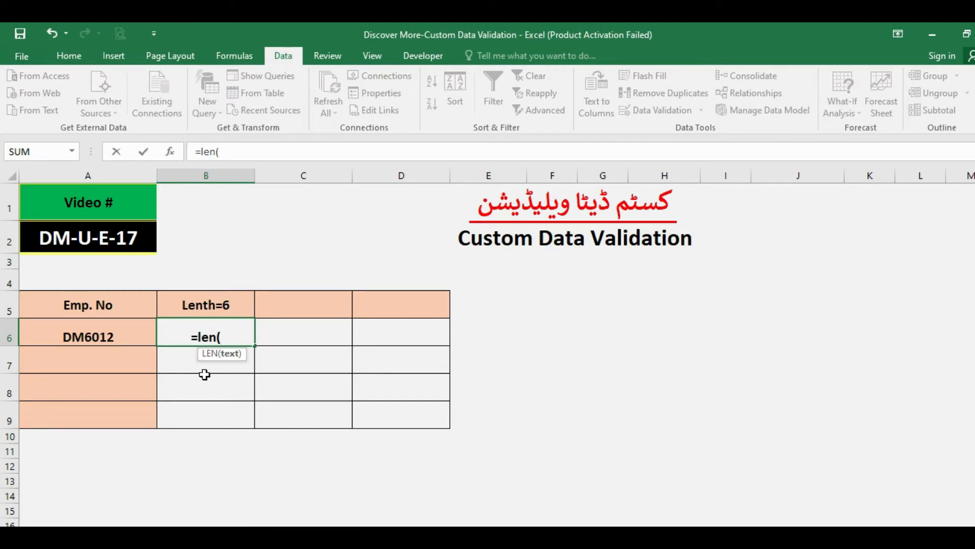
pyautogui.press('Left')
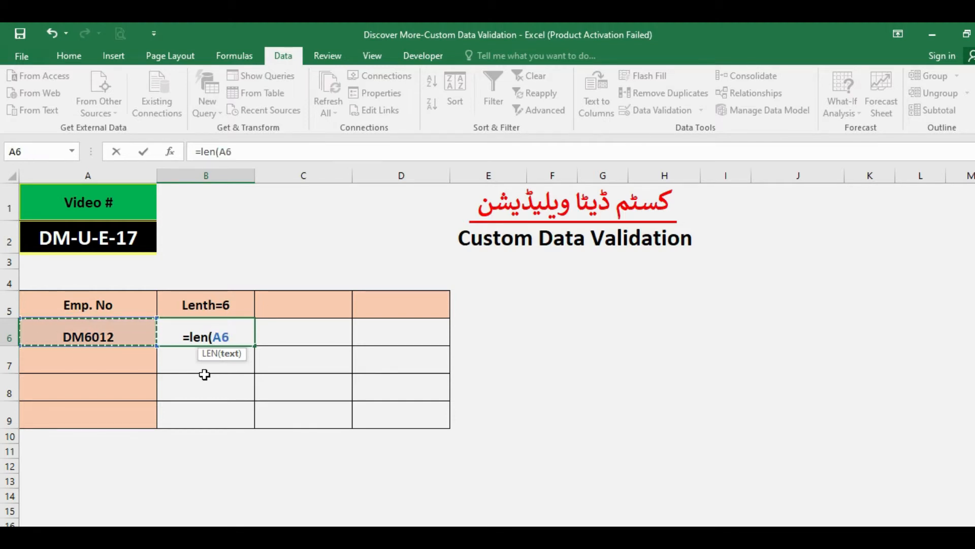
pyautogui.write(')')
pyautogui.press('Return')
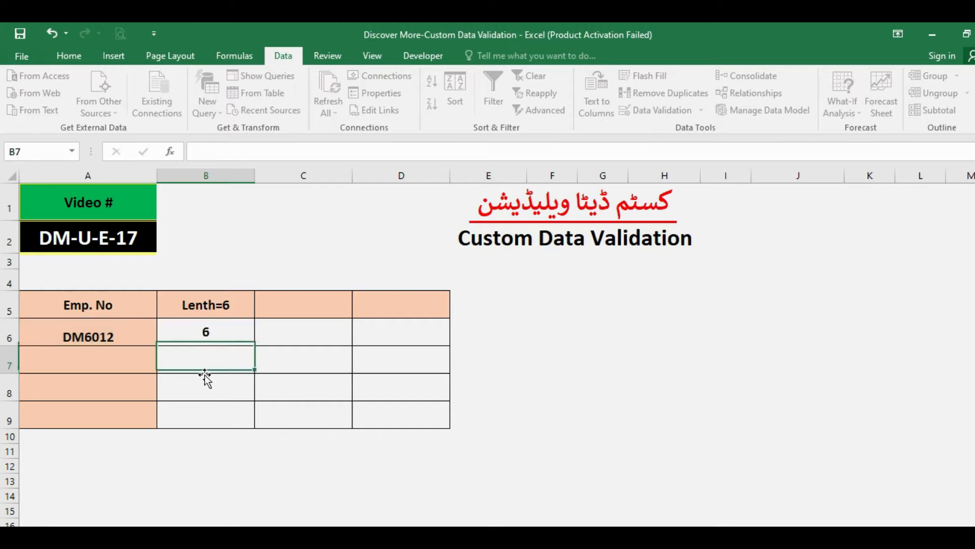
pyautogui.press('Up')
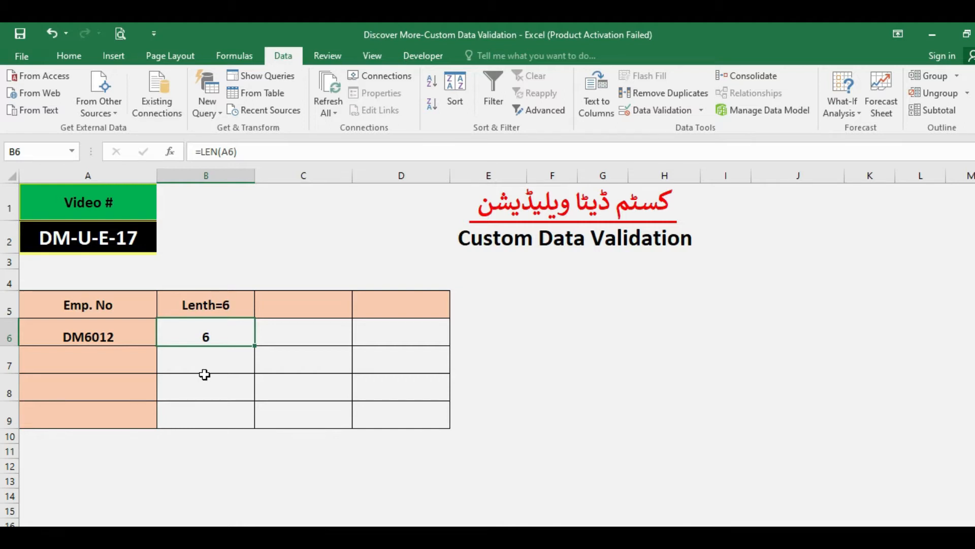
# Test the character count by appending a 1 to the employee number in A6, and undo that edit.
pyautogui.press('Left')
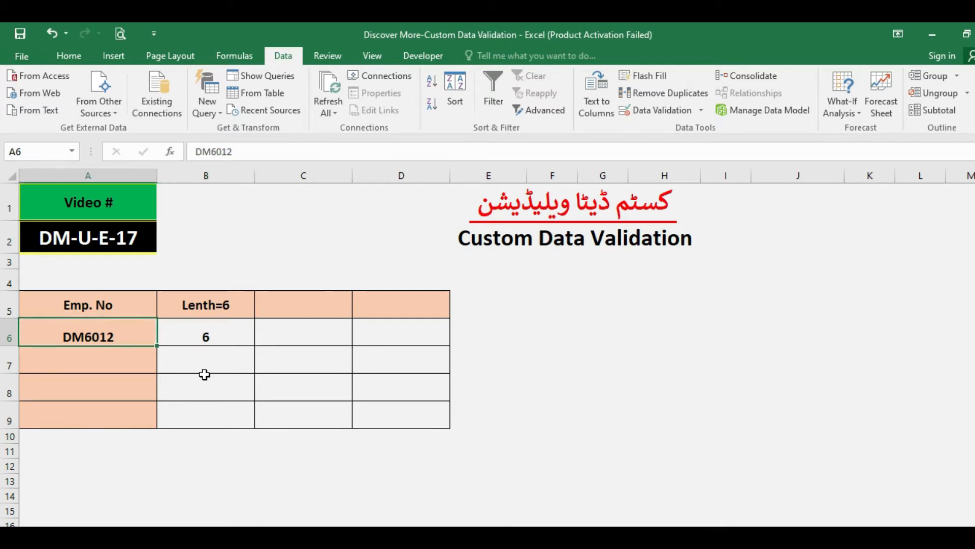
pyautogui.click(261, 152)
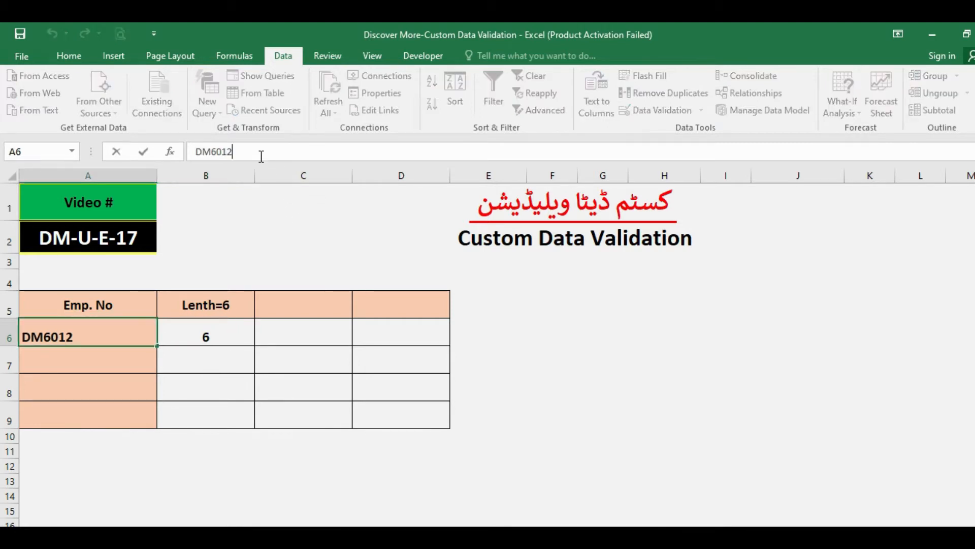
pyautogui.write('1')
pyautogui.press('Return')
pyautogui.press('Up')
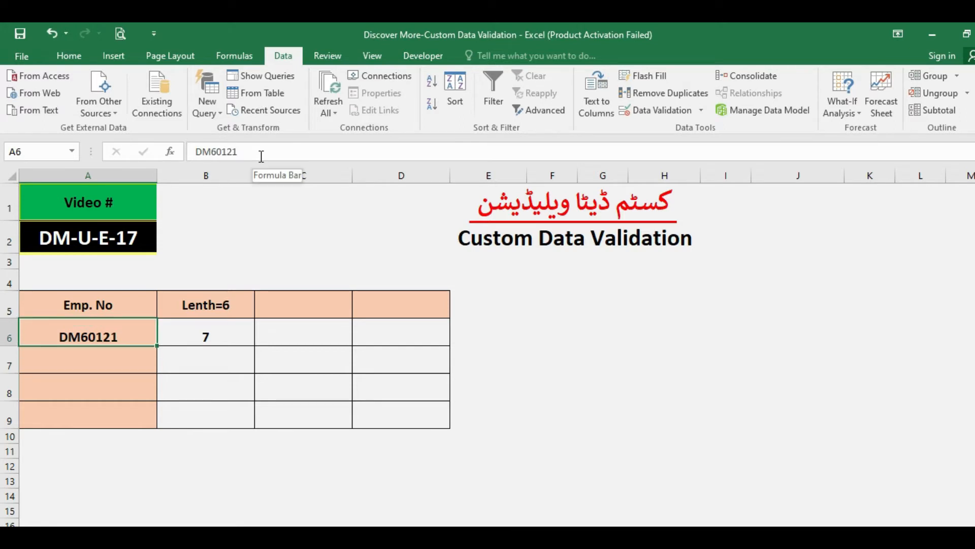
pyautogui.hotkey('ctrl', 'z')
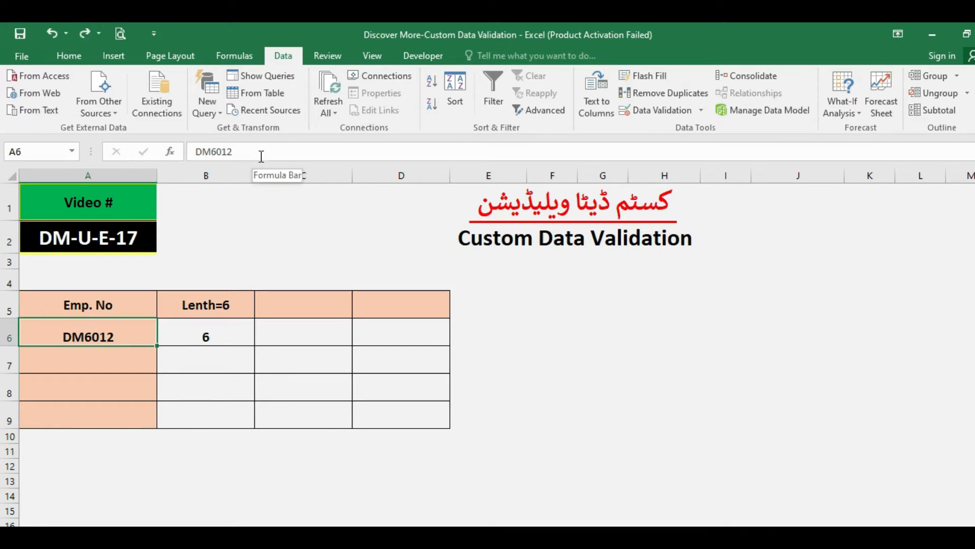
# Extend the formula in B6 to =LEN(A6)=6 so it tests for exactly six characters.
pyautogui.press('Right')
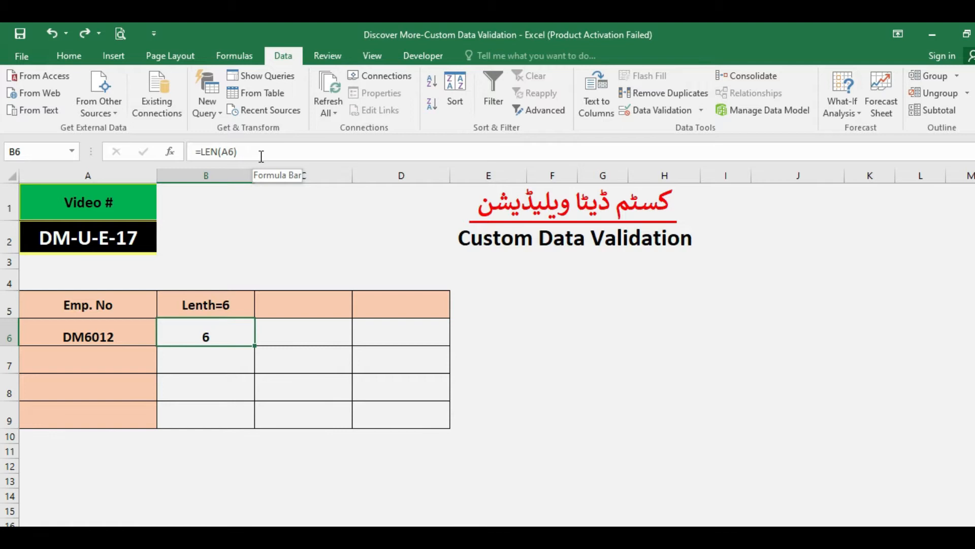
pyautogui.click(261, 156)
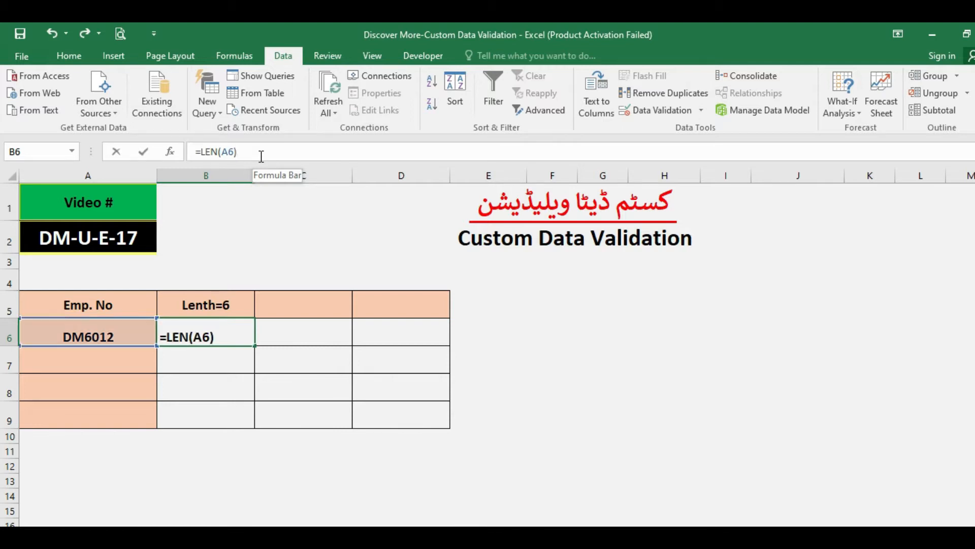
pyautogui.write('=6')
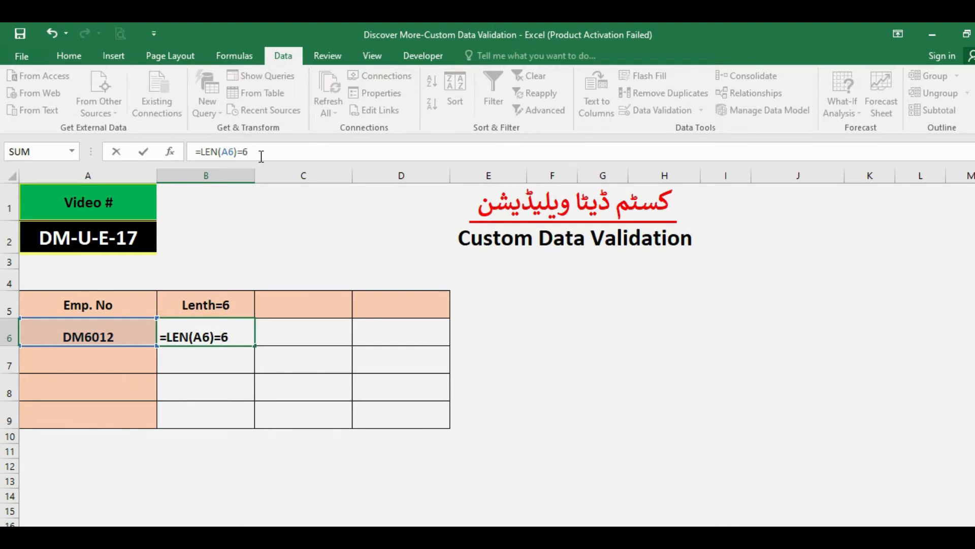
pyautogui.press('Return')
pyautogui.press('Up')
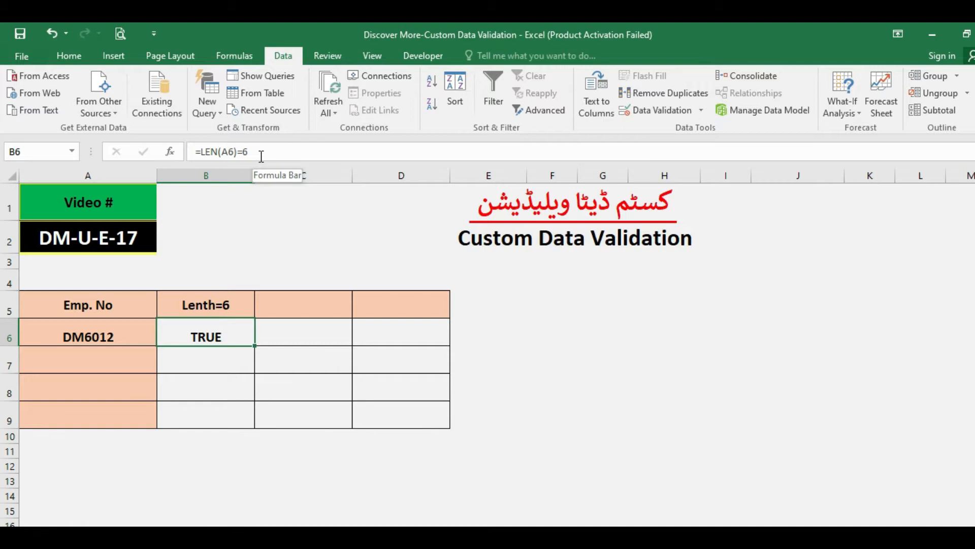
# Test the six-character check with a too-long entry by appending a 1 to A6's employee number, and undo the edit.
pyautogui.press('Left')
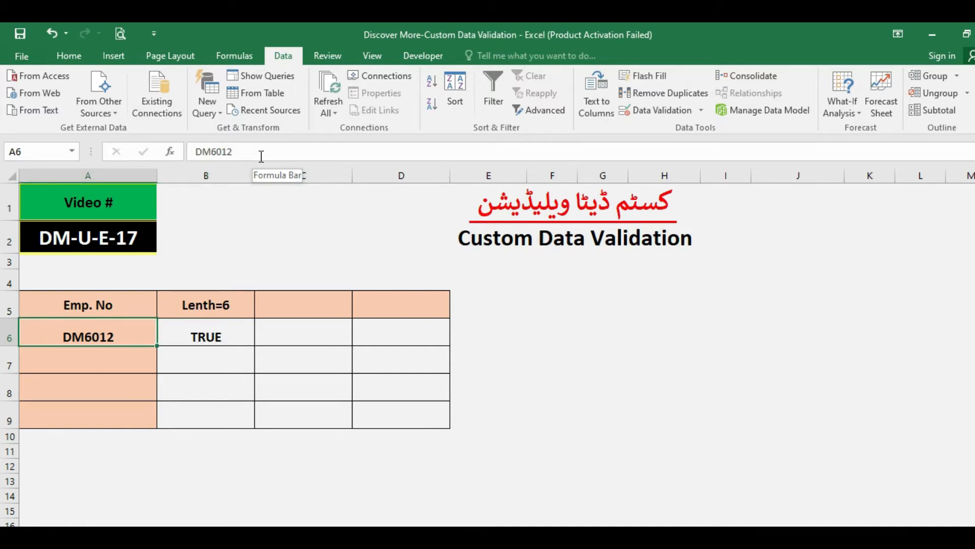
pyautogui.click(262, 156)
pyautogui.write('1')
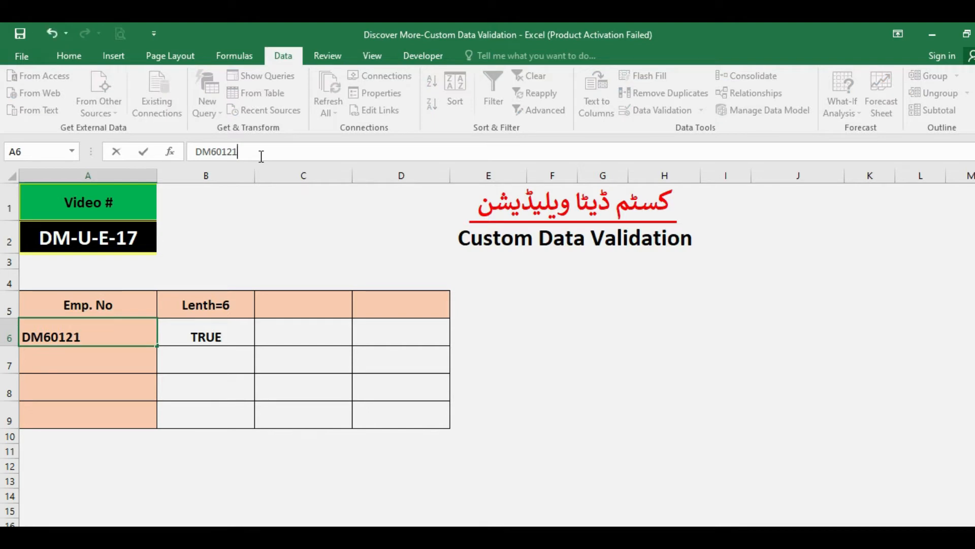
pyautogui.press('Return')
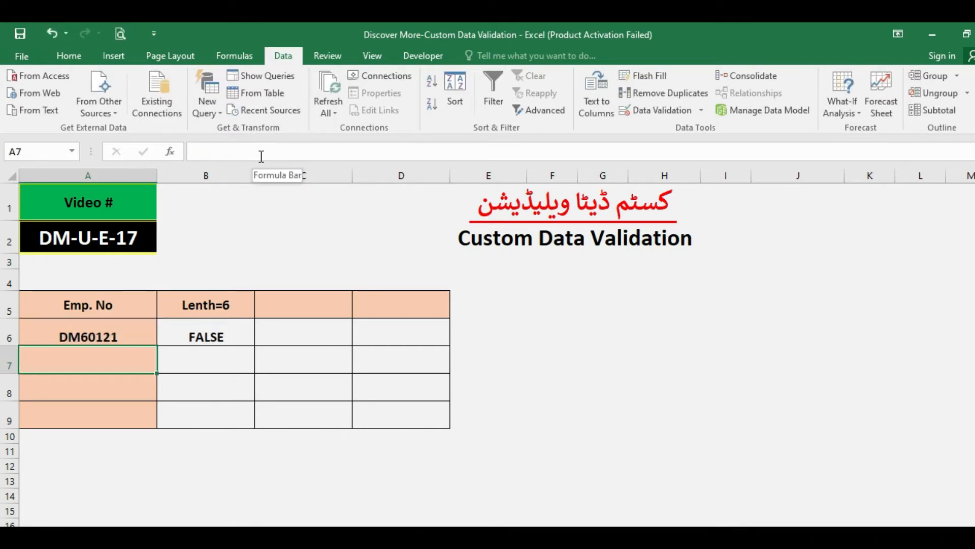
pyautogui.press('Up')
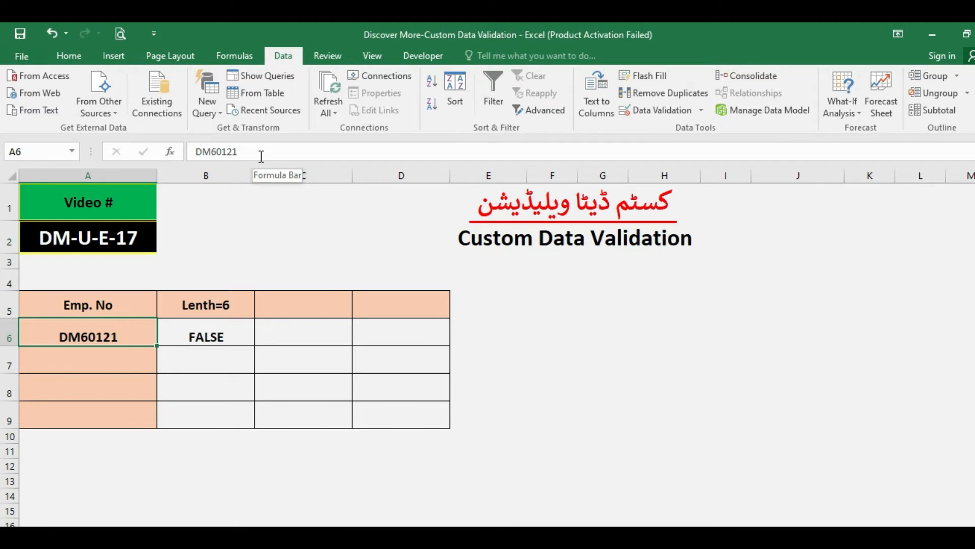
pyautogui.hotkey('ctrl', 'z')
# Test the check with a too-short entry by removing the last digit of A6's employee number, and undo the edit.
pyautogui.click(261, 156)
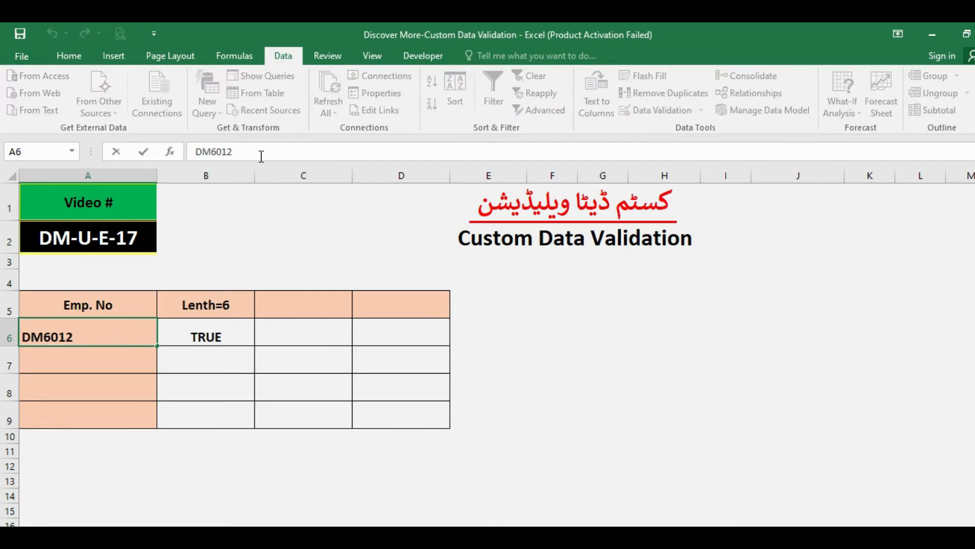
pyautogui.press('BackSpace')
pyautogui.press('Return')
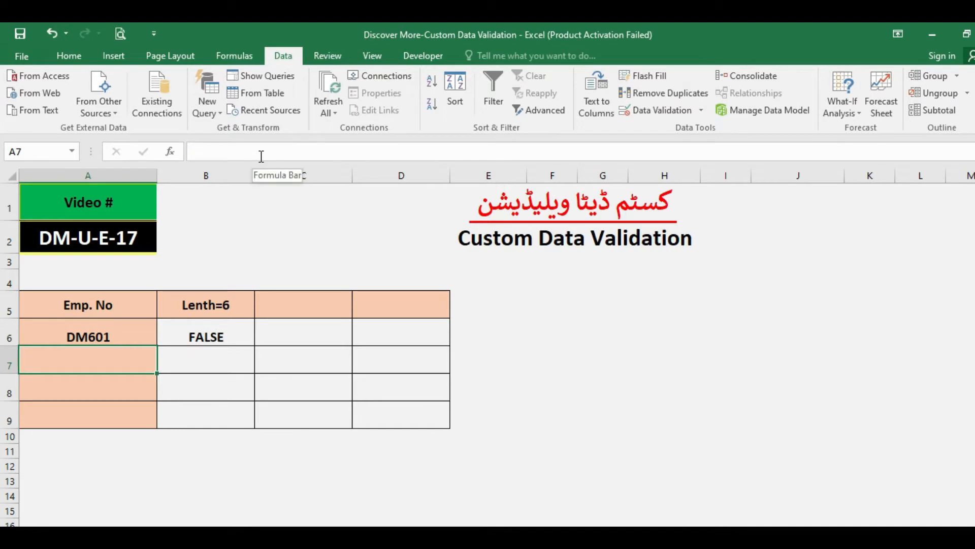
pyautogui.press('Up')
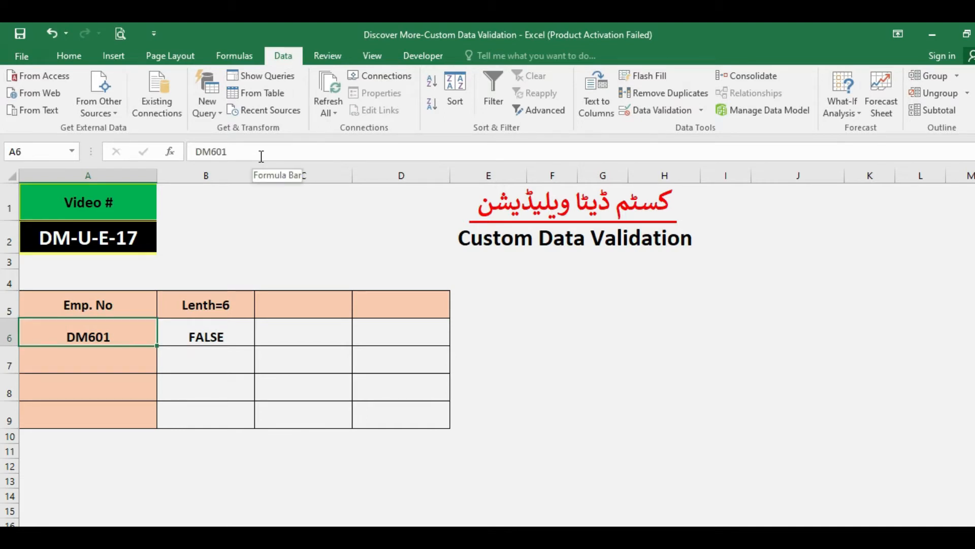
pyautogui.hotkey('ctrl', 'z')
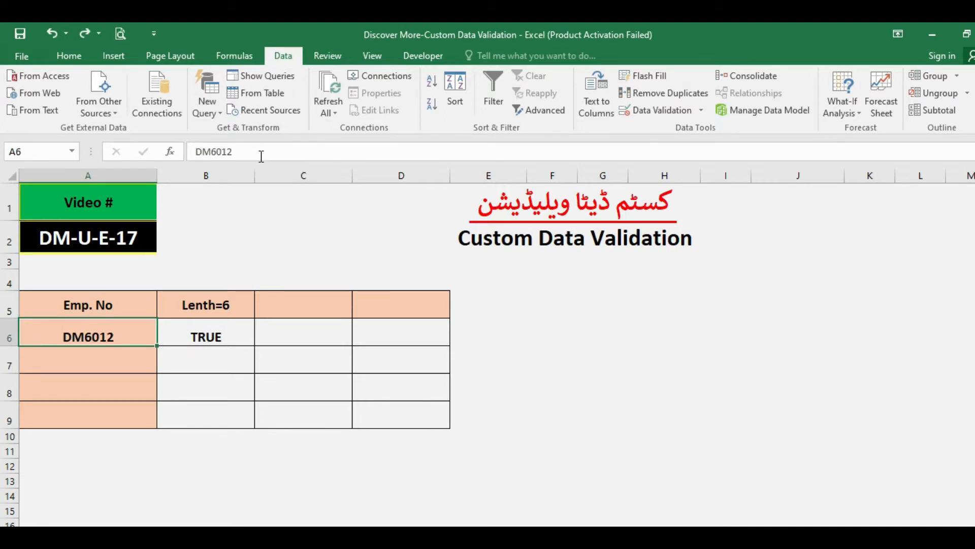
# Enter the column heading "Right-4 N" in C5 for the check on the last four characters.
pyautogui.press('Right')
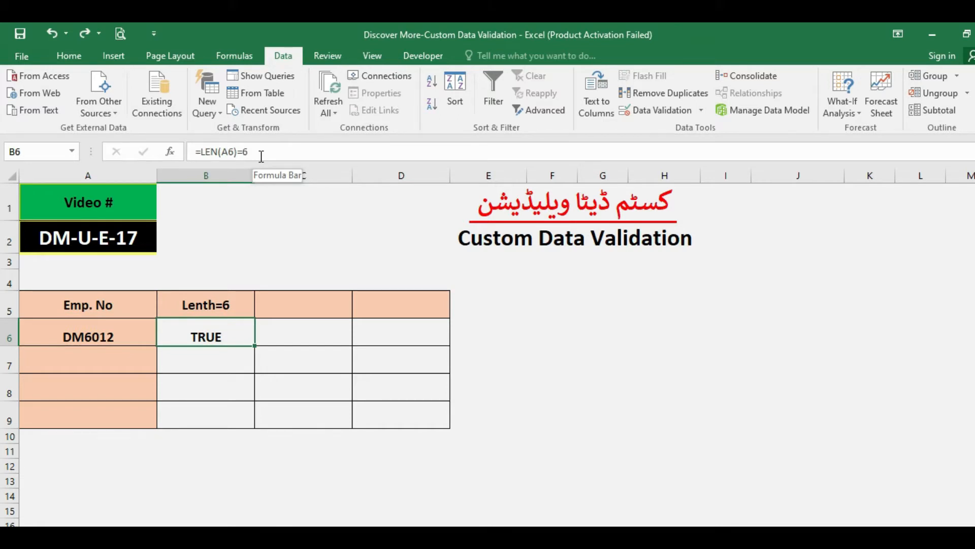
pyautogui.click(286, 342)
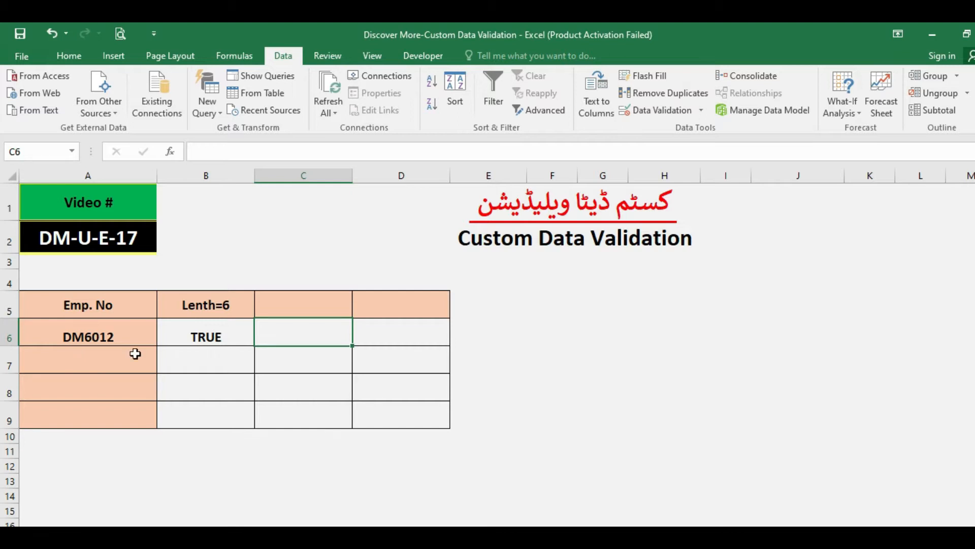
pyautogui.click(296, 302)
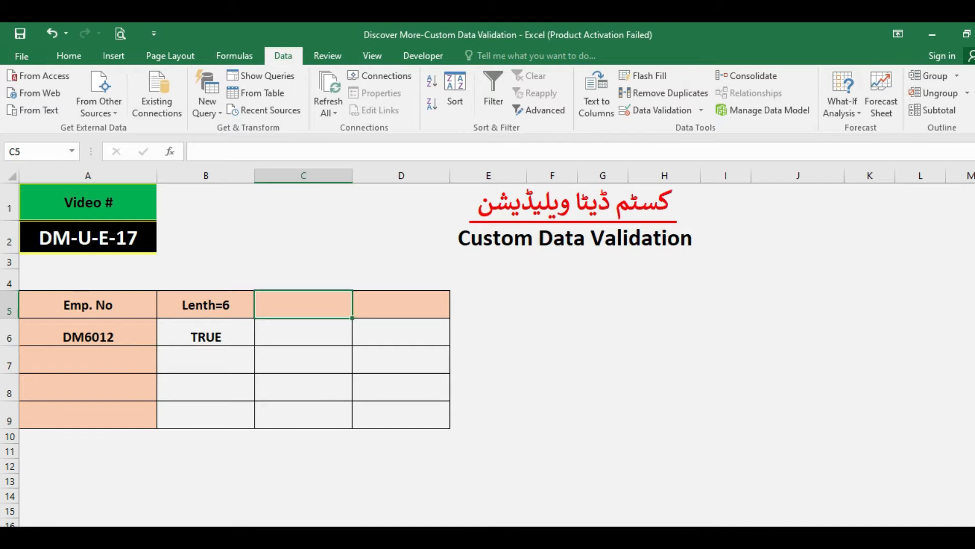
pyautogui.write('Right')
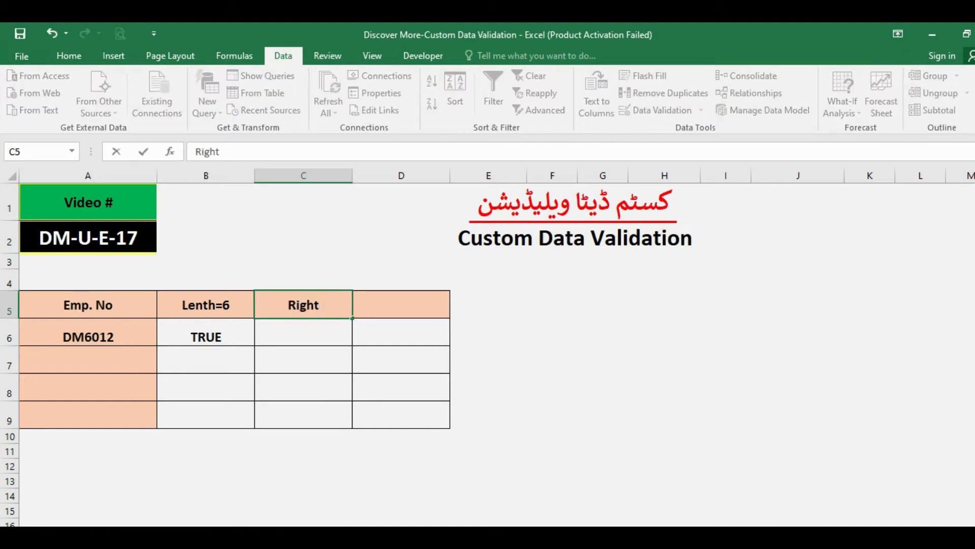
pyautogui.write('-C =')
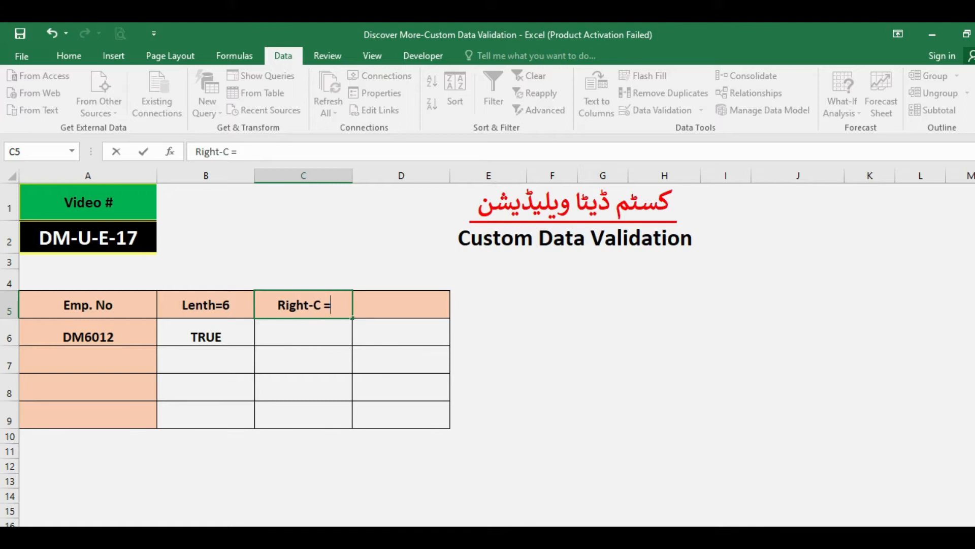
pyautogui.press('BackSpace')
pyautogui.press('BackSpace')
pyautogui.press('BackSpace')
pyautogui.write('4')
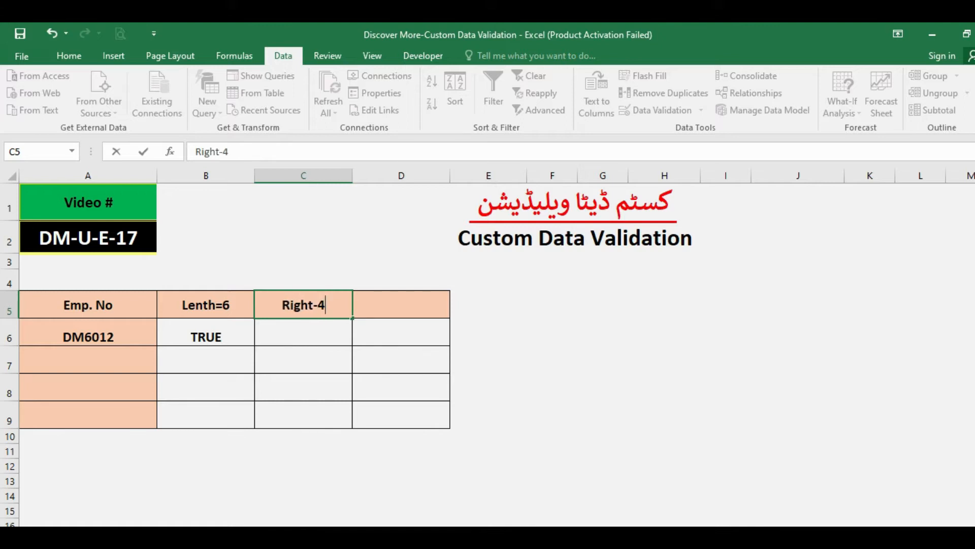
pyautogui.write(' N')
pyautogui.press('Return')
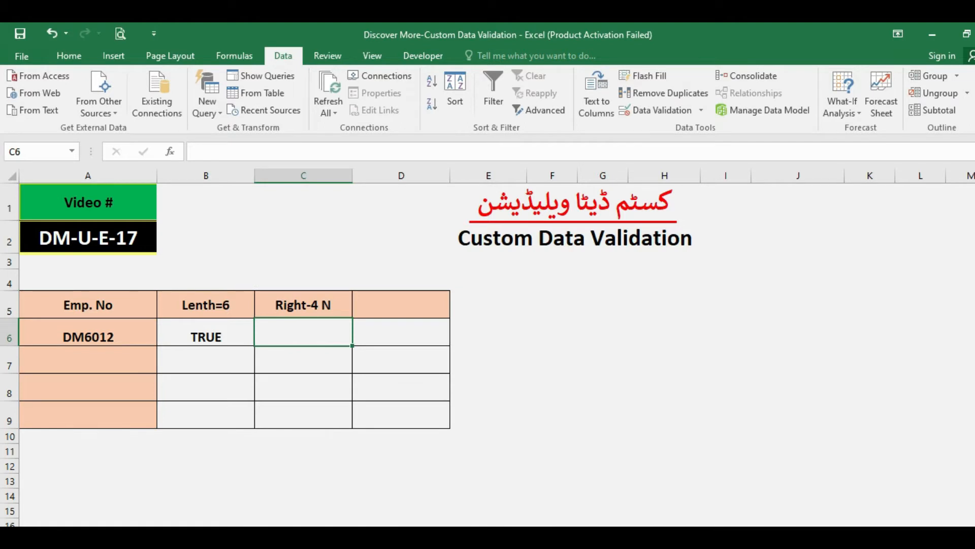
# Enter =ISNUMBER(RIGHT(A6,4)) in C6 to test whether the employee number's last four characters are numeric.
pyautogui.write('=')
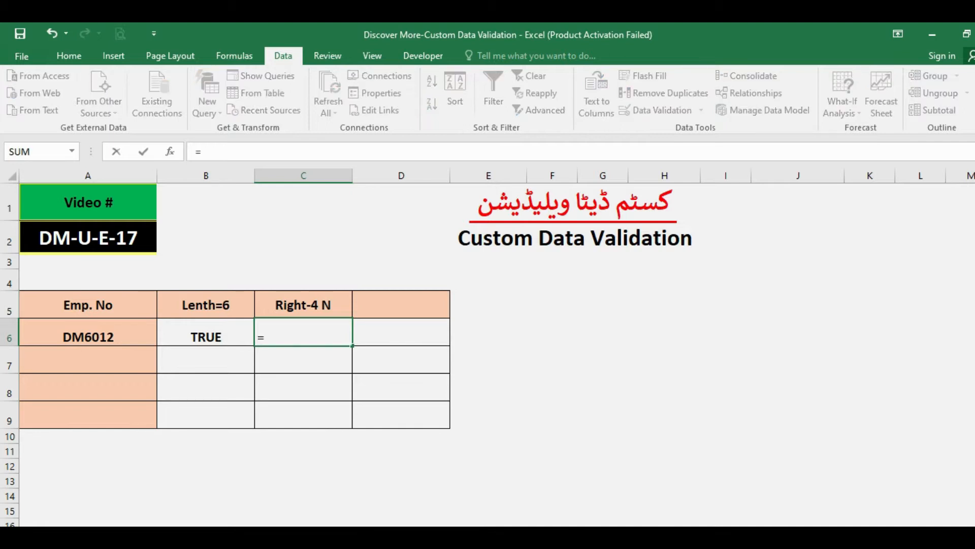
pyautogui.write('isnum')
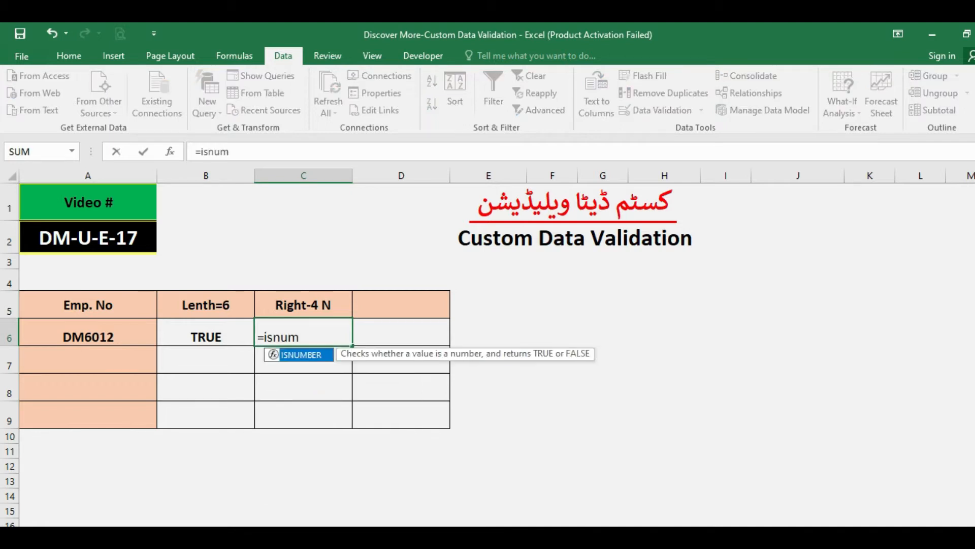
pyautogui.write('ber(')
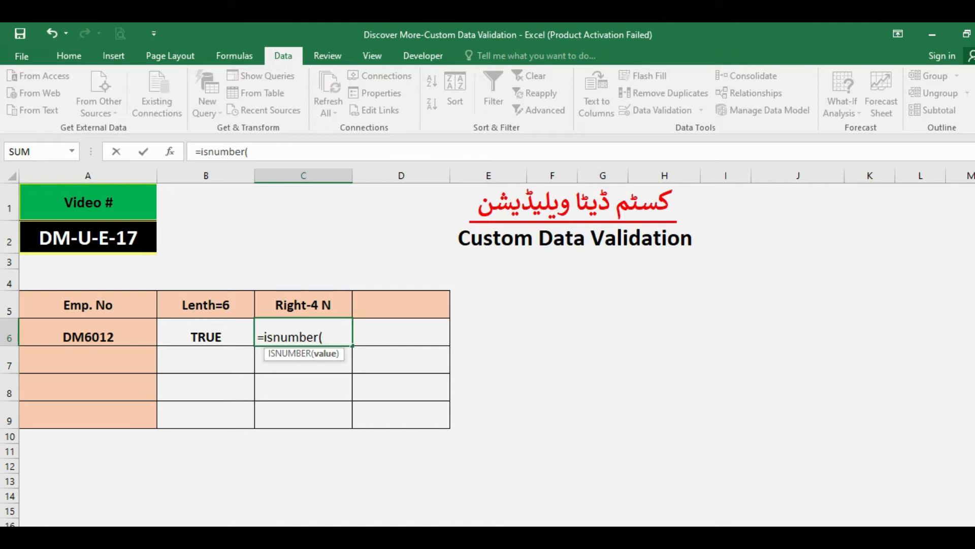
pyautogui.write('right')
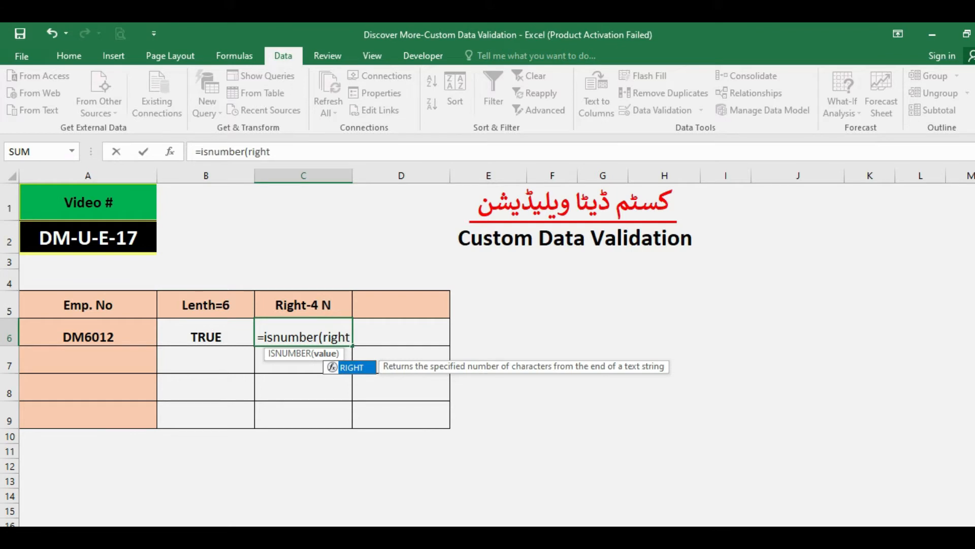
pyautogui.write('(')
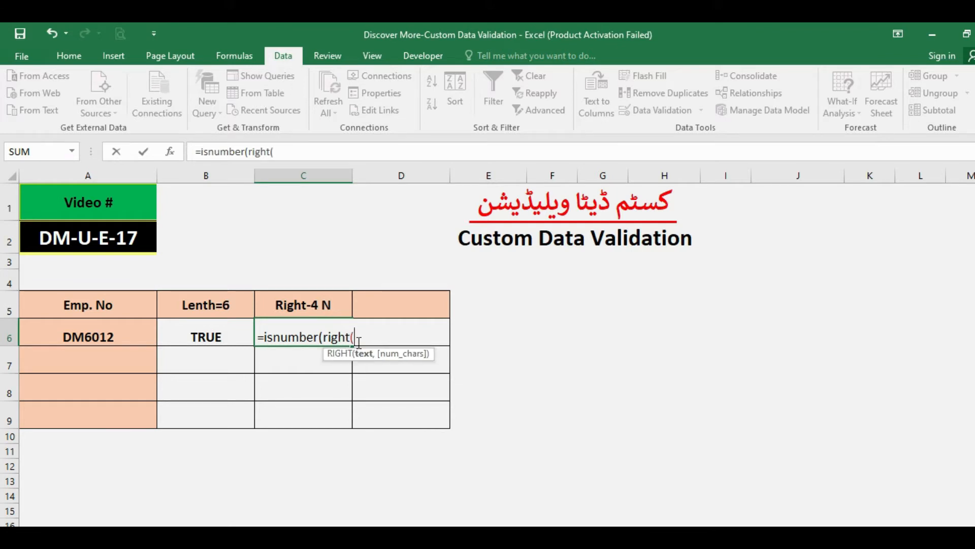
pyautogui.click(102, 335)
pyautogui.write(',')
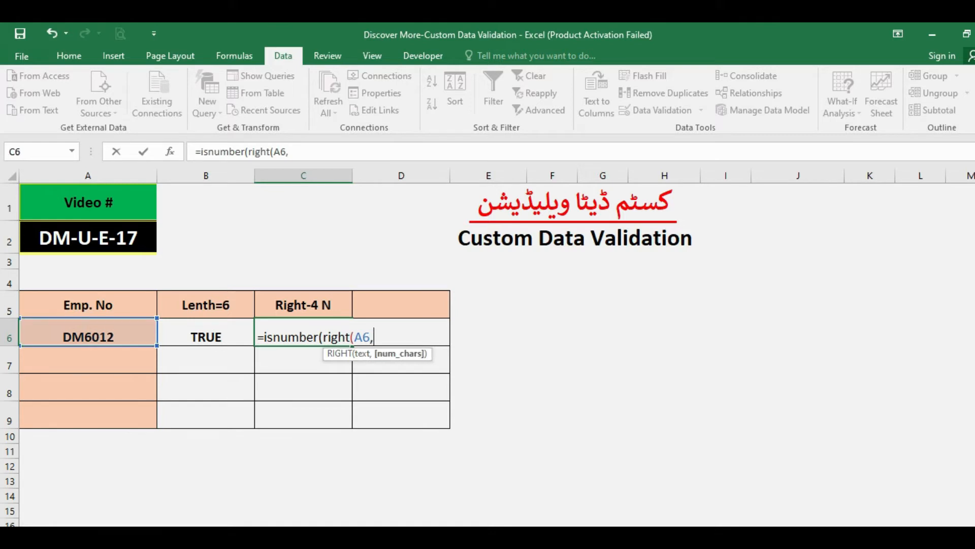
pyautogui.write('4)')
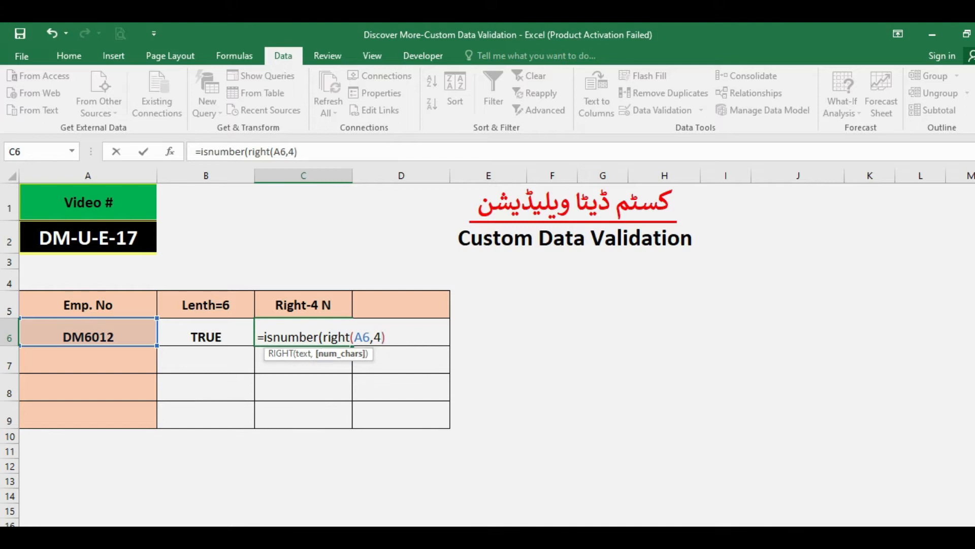
pyautogui.hotkey('ctrl', 'Return')
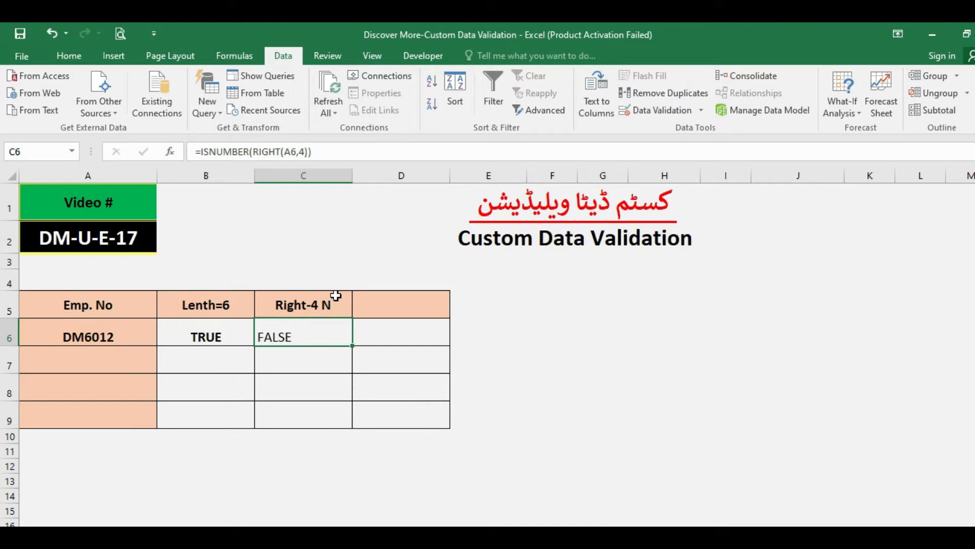
# Wrap the RIGHT function in C6 in VALUE, making the formula =ISNUMBER(VALUE(RIGHT(A6,4))), and centre the cell.
pyautogui.click(256, 151)
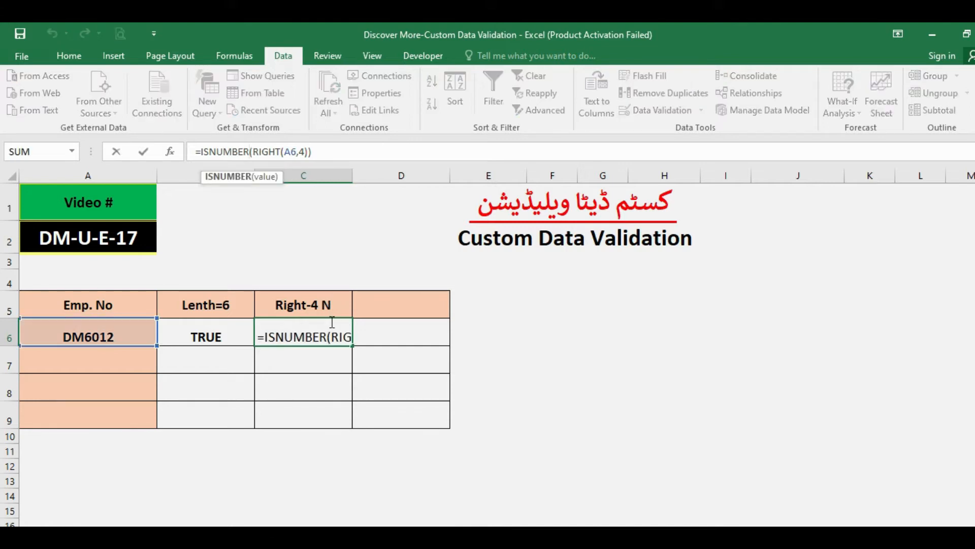
pyautogui.press('Right')
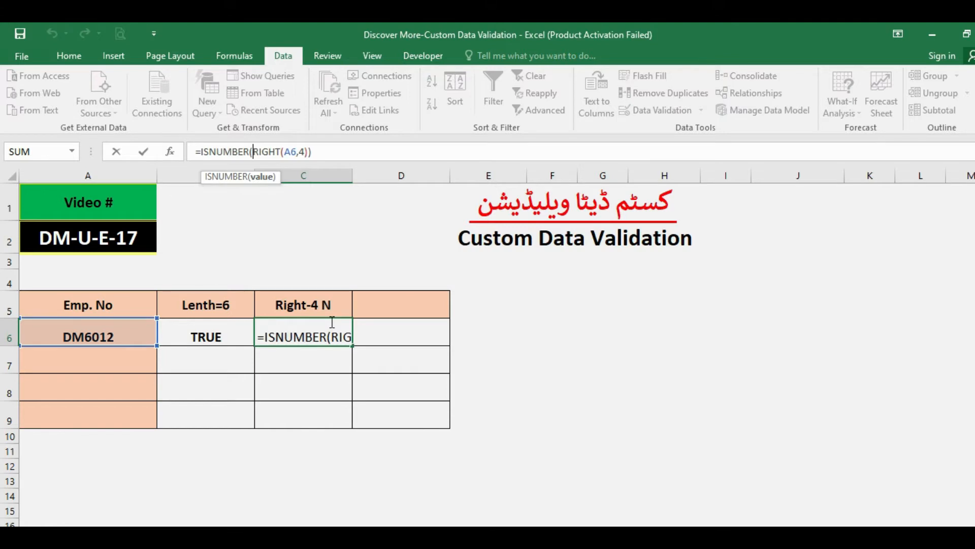
pyautogui.write('VALUE')
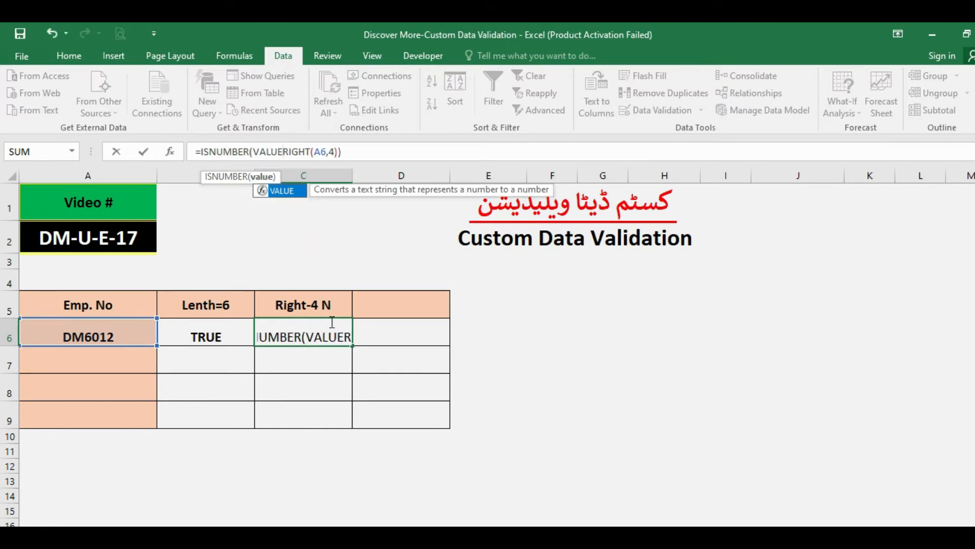
pyautogui.write('(')
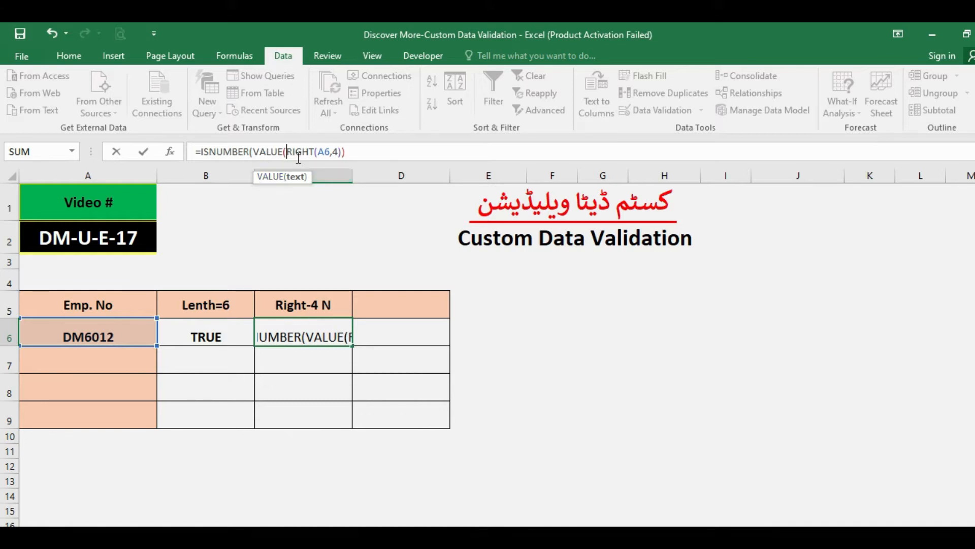
pyautogui.click(361, 153)
pyautogui.write(')')
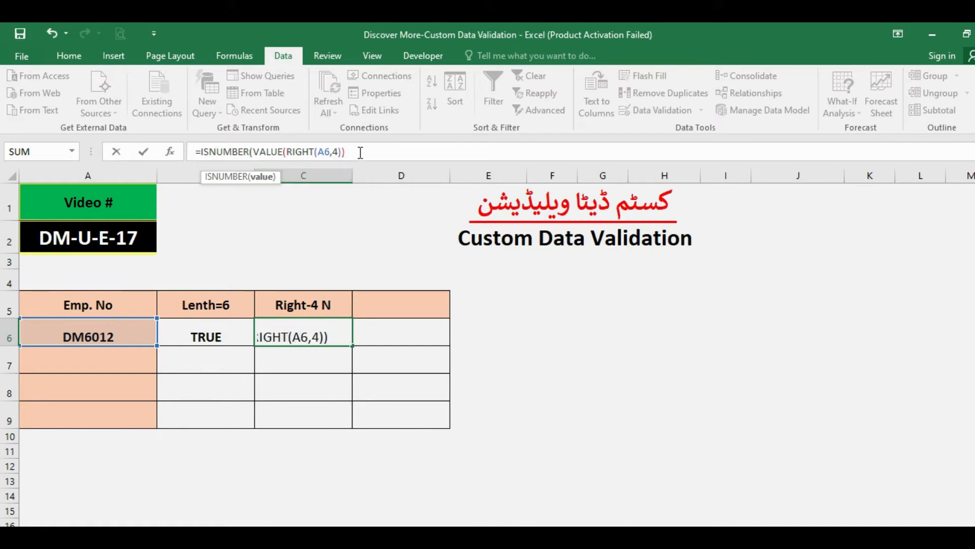
pyautogui.press('Return')
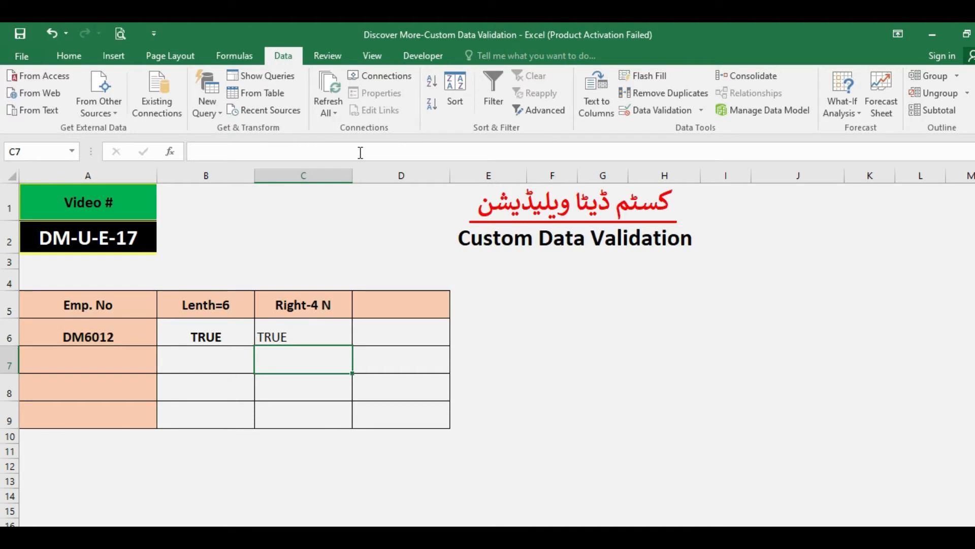
pyautogui.press('Up')
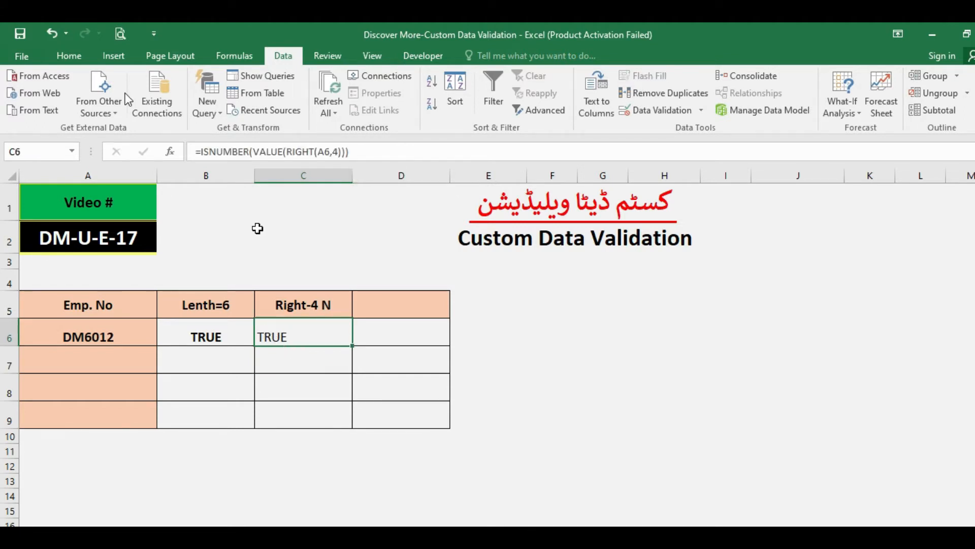
pyautogui.scroll(4, 257, 113)
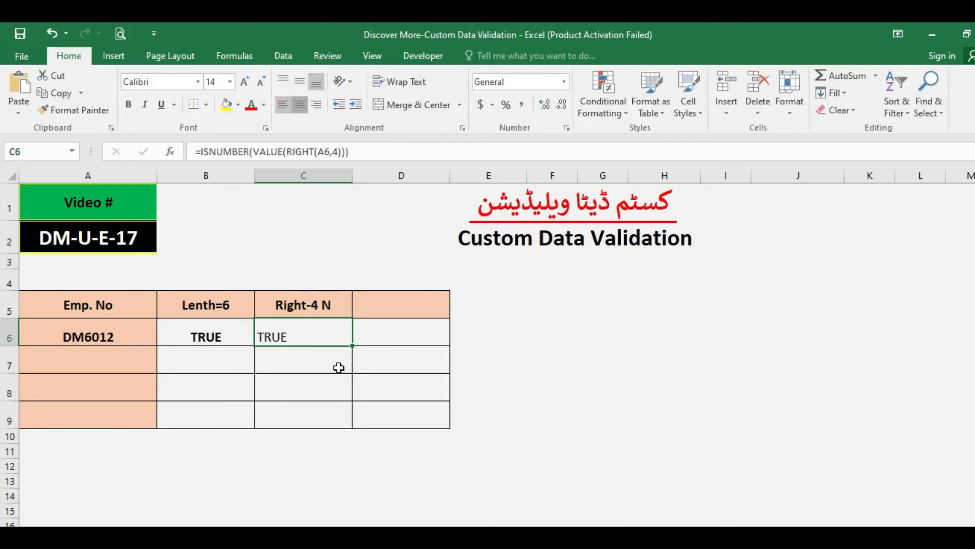
# Test the numeric check by replacing the last digit of A6's employee number with M, and undo the edit.
pyautogui.click(106, 337)
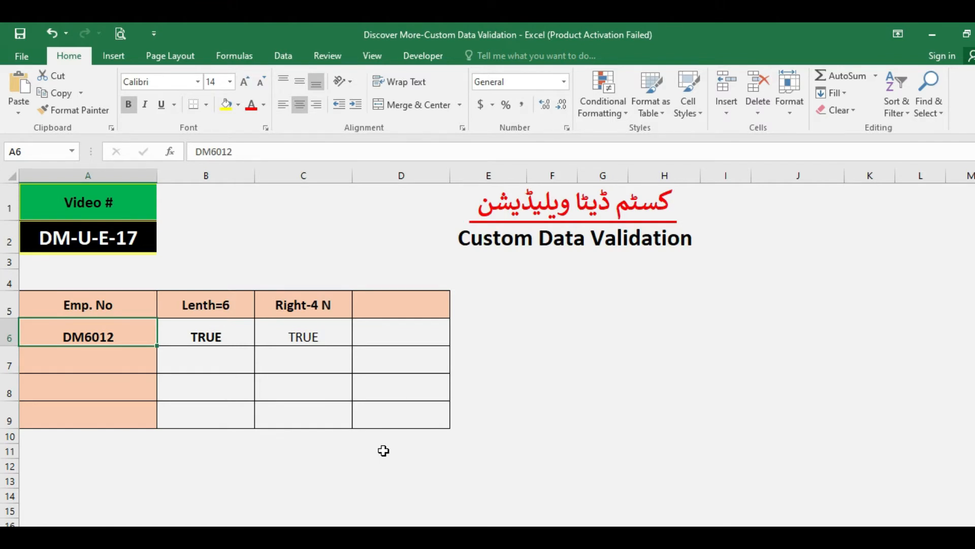
pyautogui.write('DM601M')
pyautogui.press('Return')
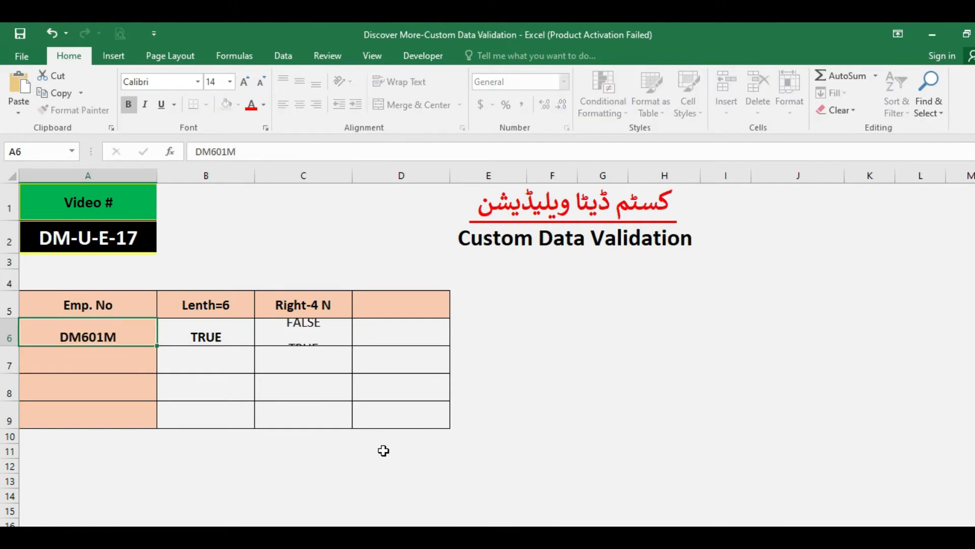
pyautogui.press('Up')
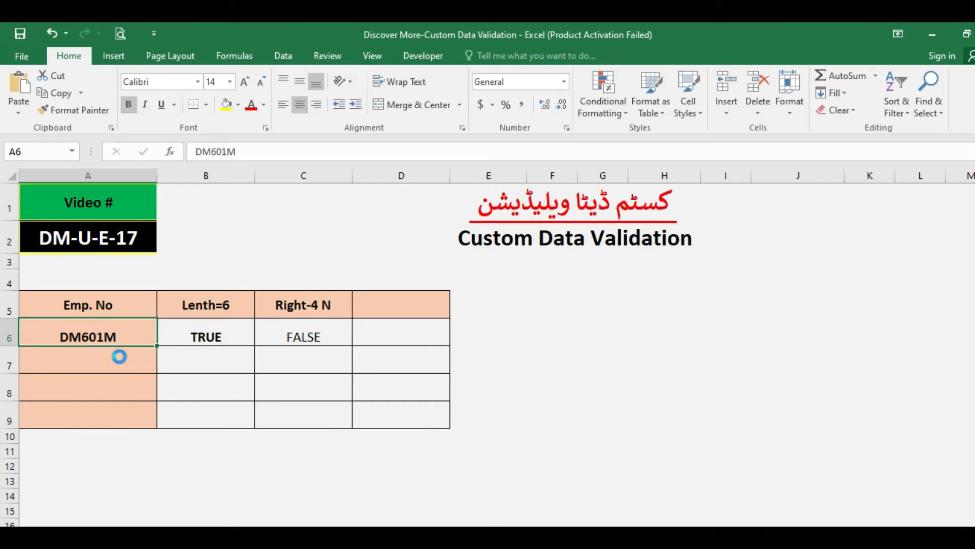
pyautogui.hotkey('ctrl', 'z')
# Test both checks by inserting an m after the first digit of A6's employee number, and undo the edit.
pyautogui.click(217, 151)
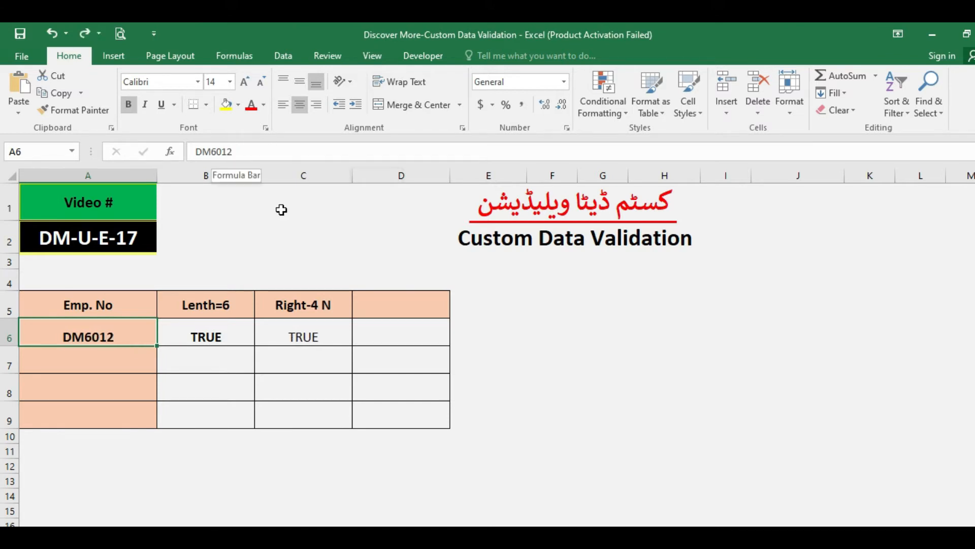
pyautogui.write('m')
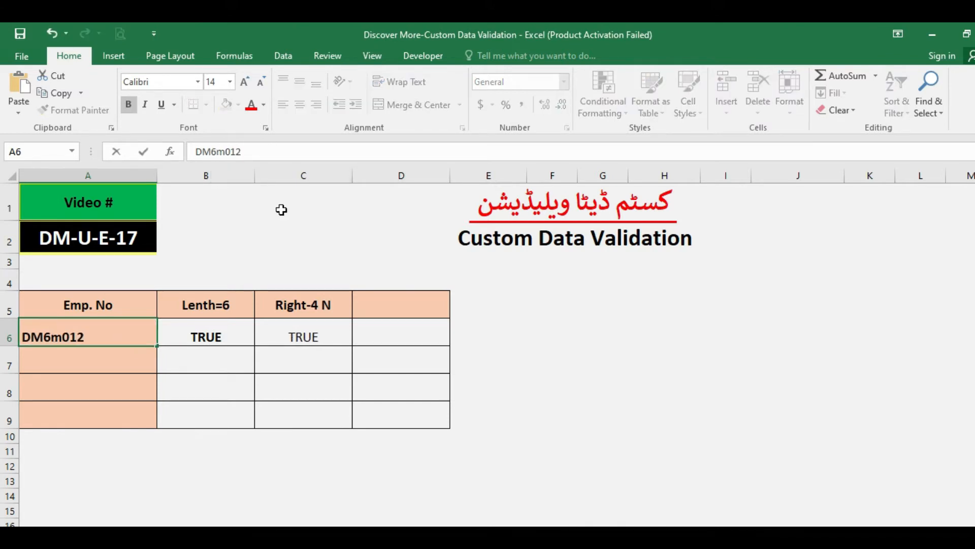
pyautogui.press('Return')
pyautogui.press('Up')
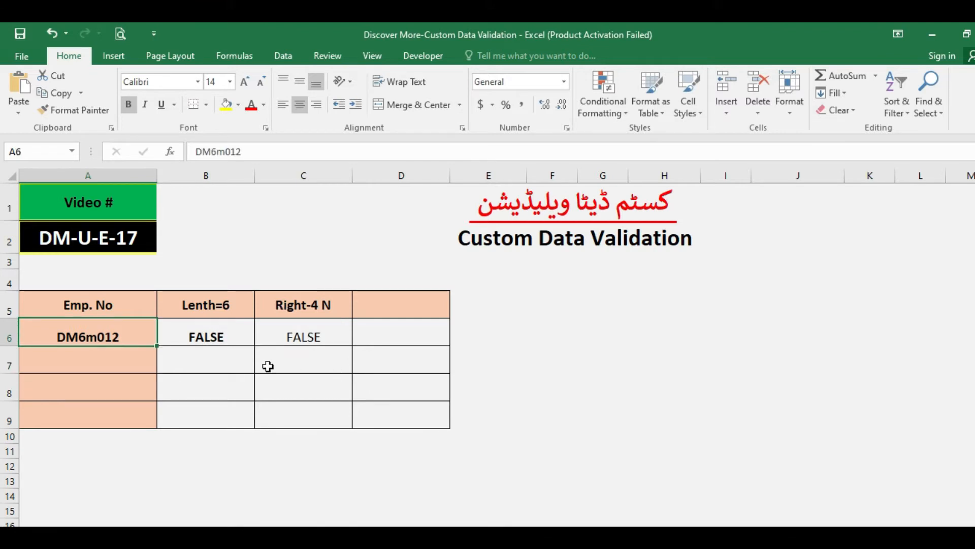
pyautogui.hotkey('ctrl', 'z')
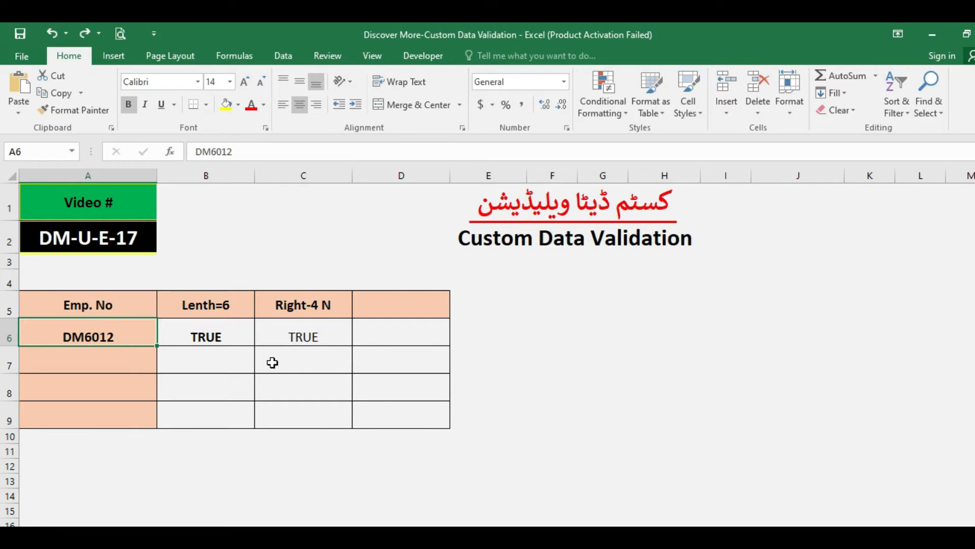
# Enter the column heading "Left-2 T" in D5 for the check on the first two characters.
pyautogui.click(289, 332)
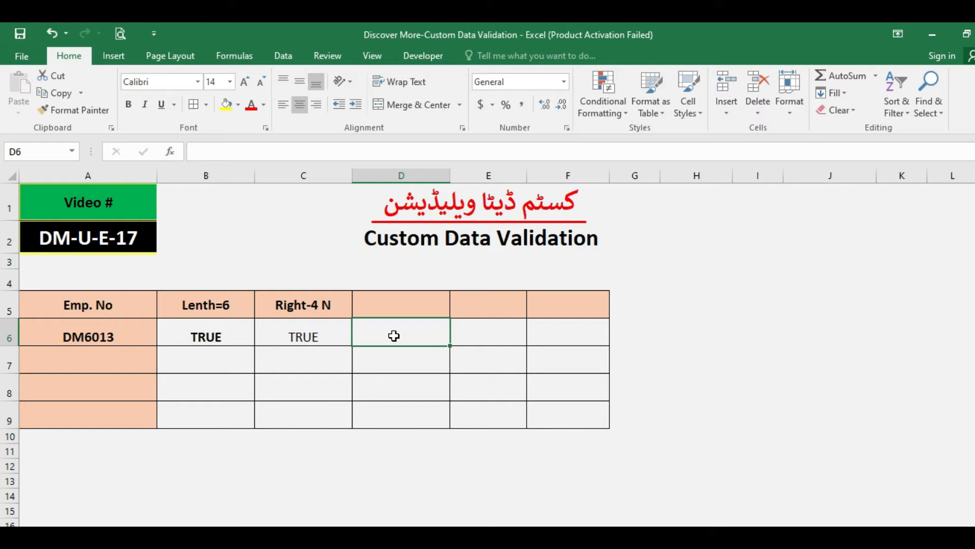
pyautogui.press('Up')
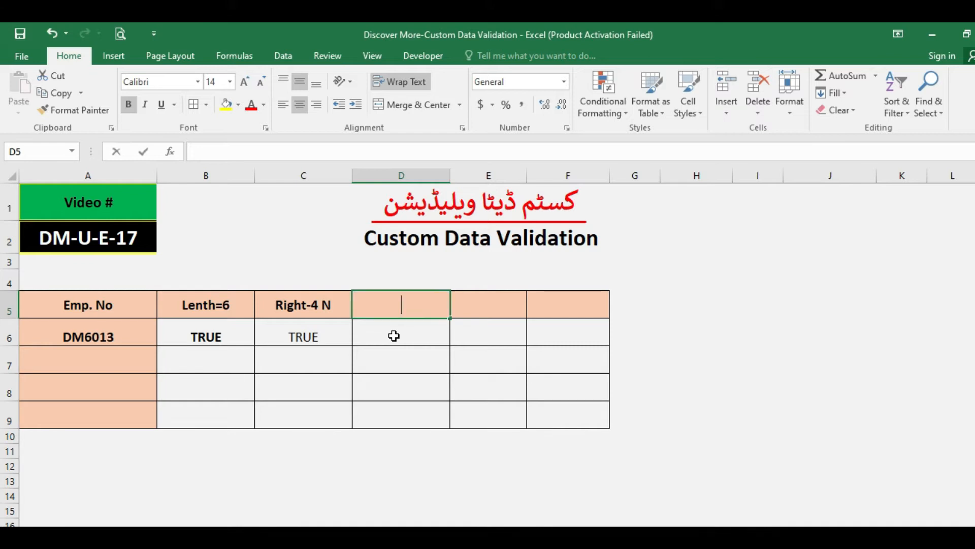
pyautogui.write('Left')
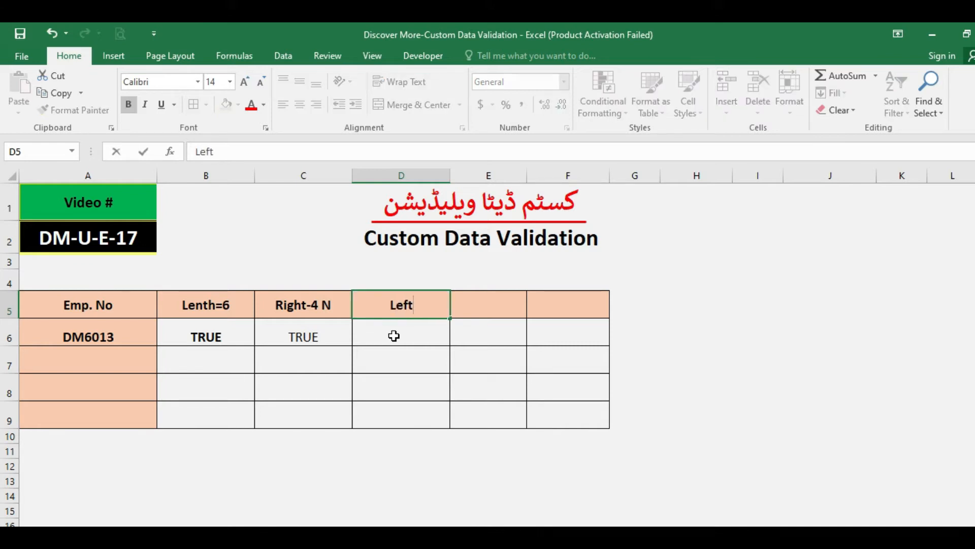
pyautogui.write('-2 T')
pyautogui.press('Return')
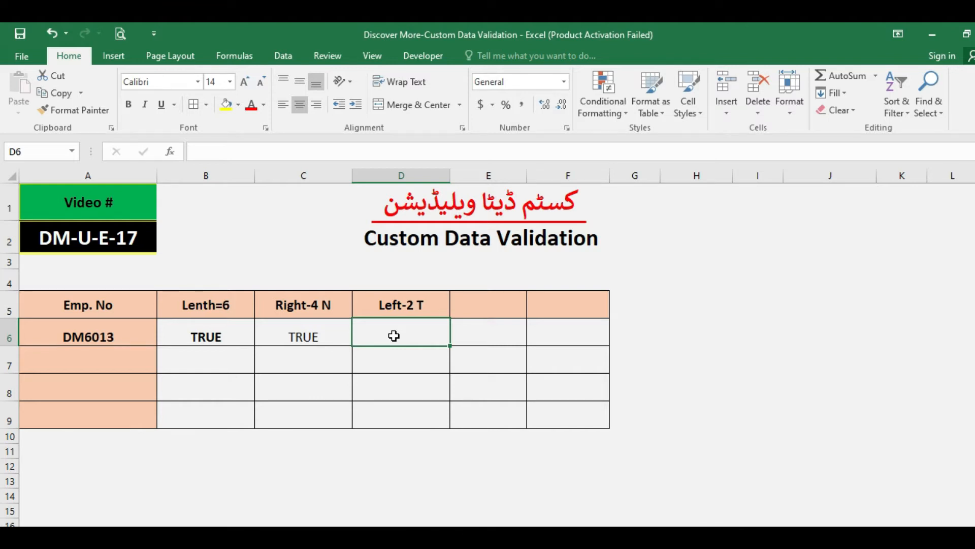
pyautogui.press('Left')
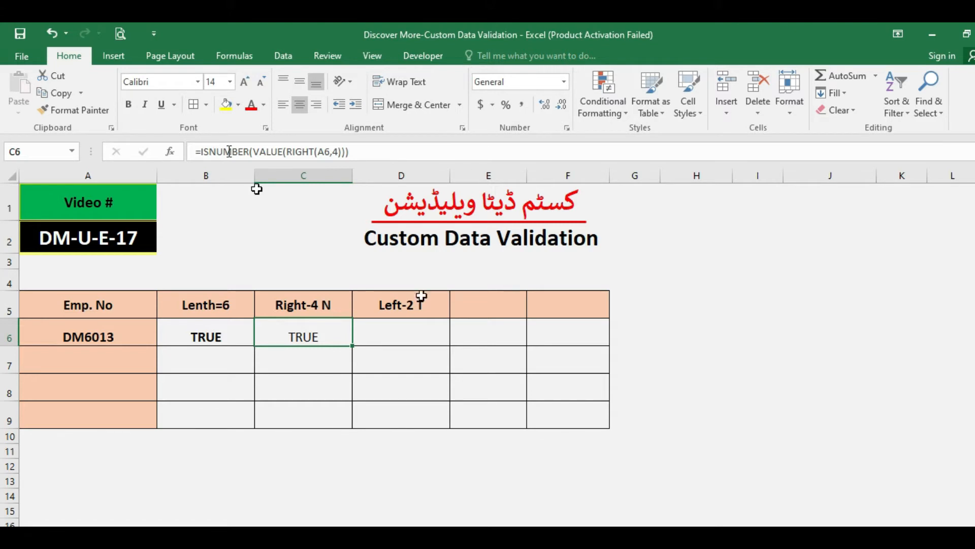
# Enter the formula =ISNUMBER(VALUE(LEFT(A6,2))) in D6 to check whether the first two characters are numeric.
pyautogui.click(412, 333)
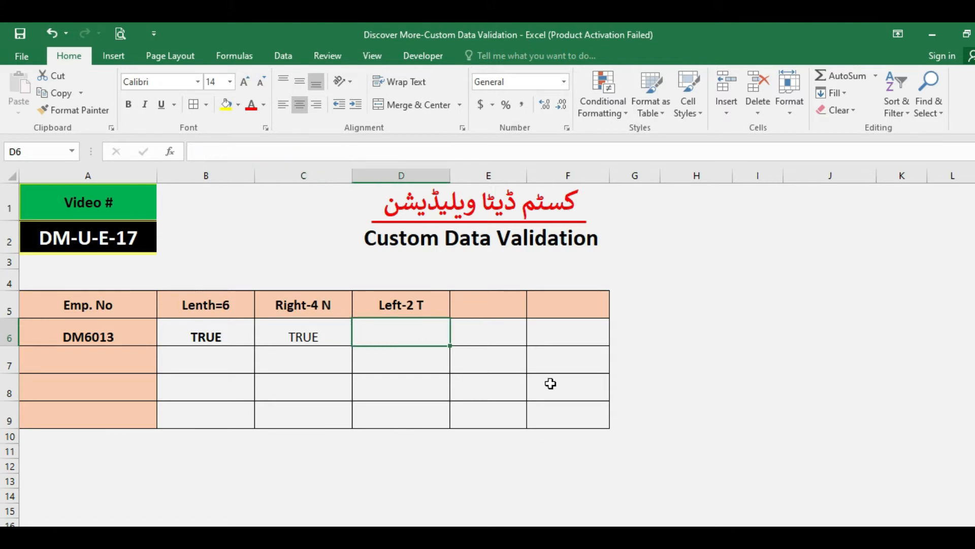
pyautogui.write('=ISNUM')
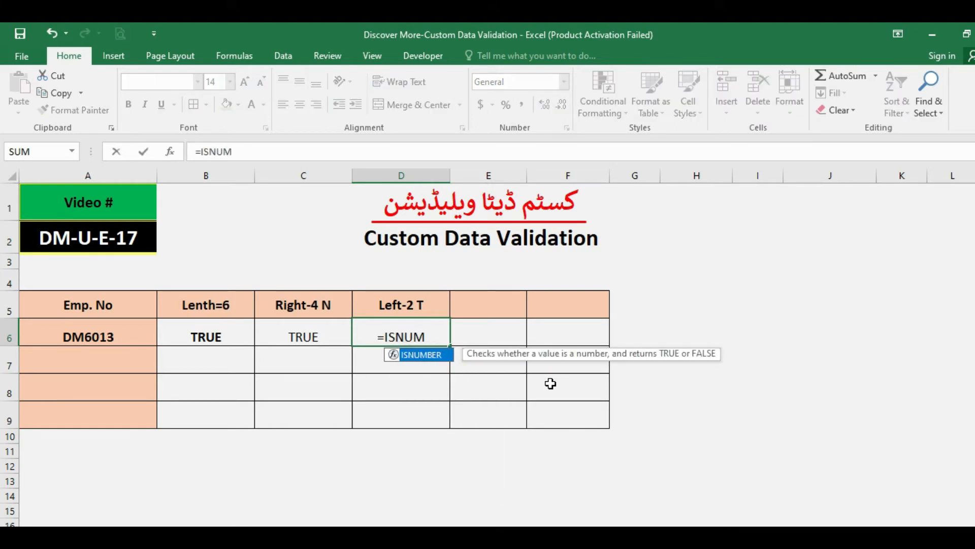
pyautogui.write('BER(')
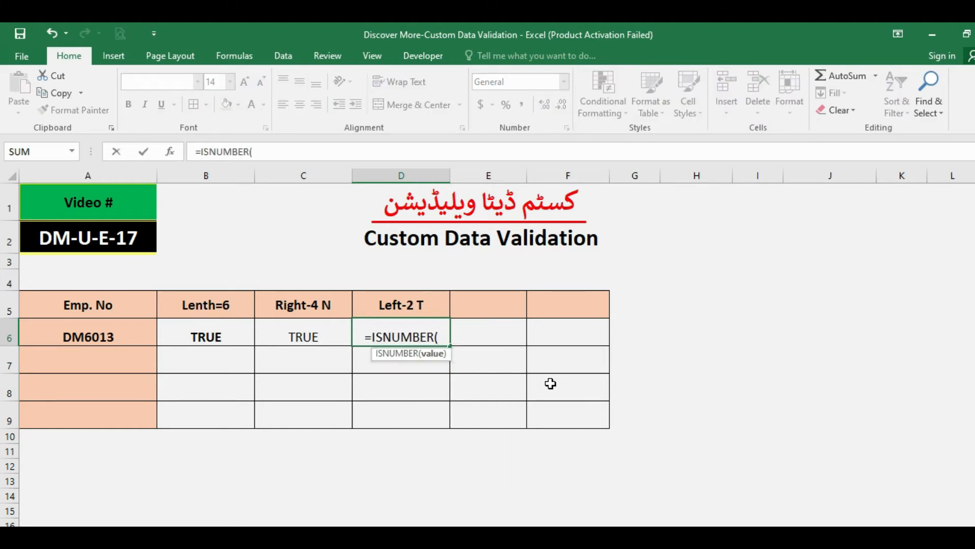
pyautogui.write('VAL')
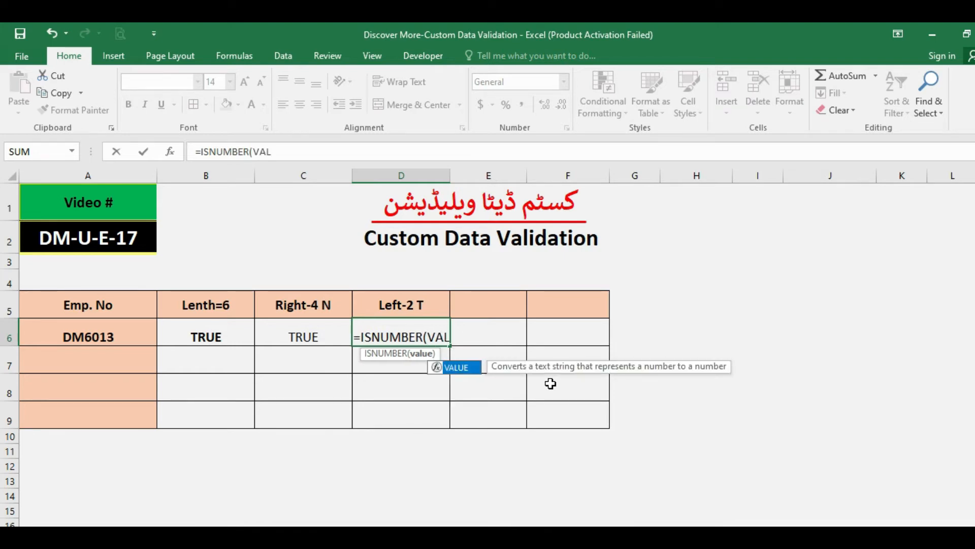
pyautogui.write('UE')
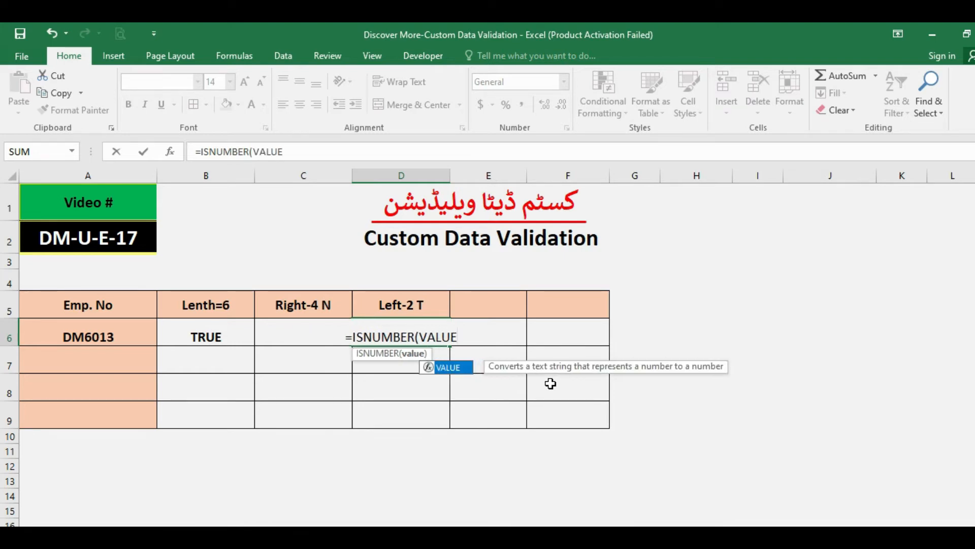
pyautogui.write('(')
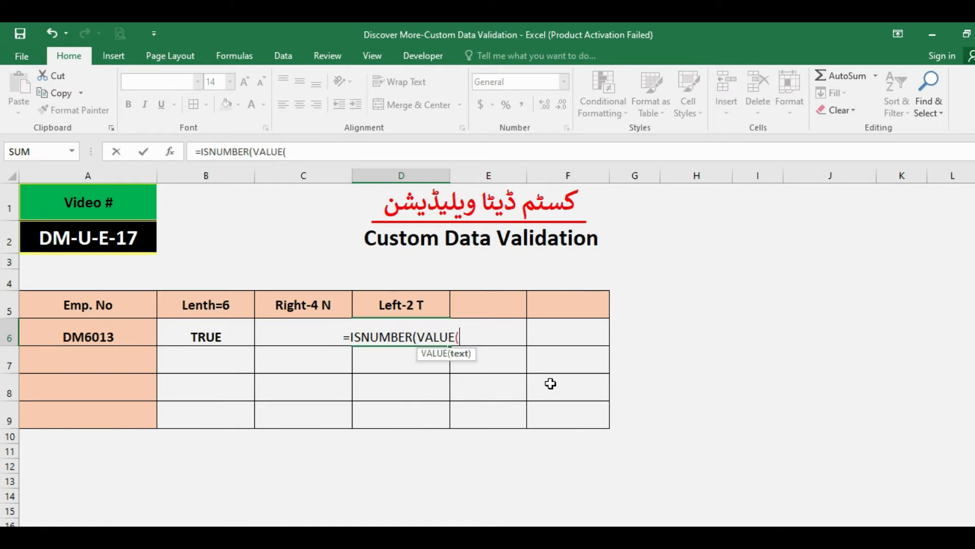
pyautogui.write('LEFT(')
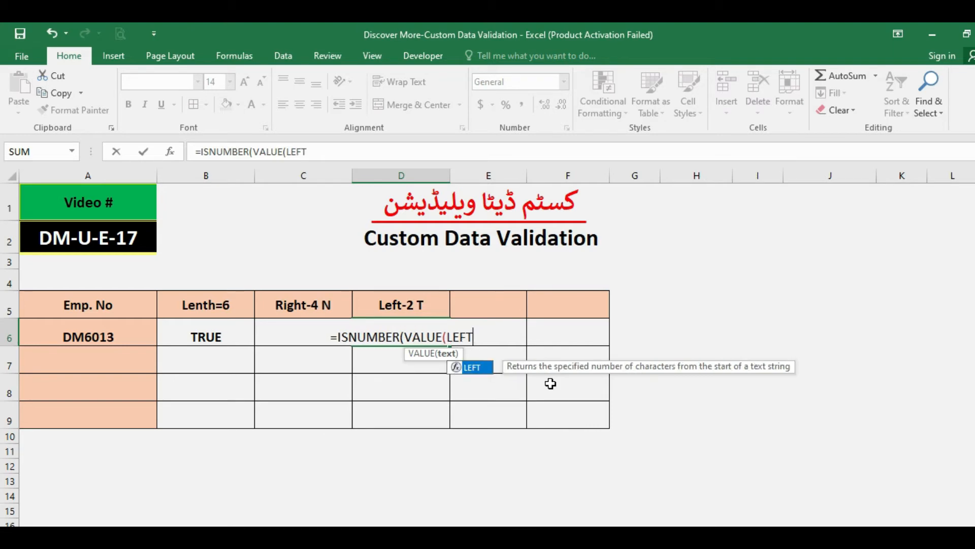
pyautogui.click(80, 331)
pyautogui.write(',2')
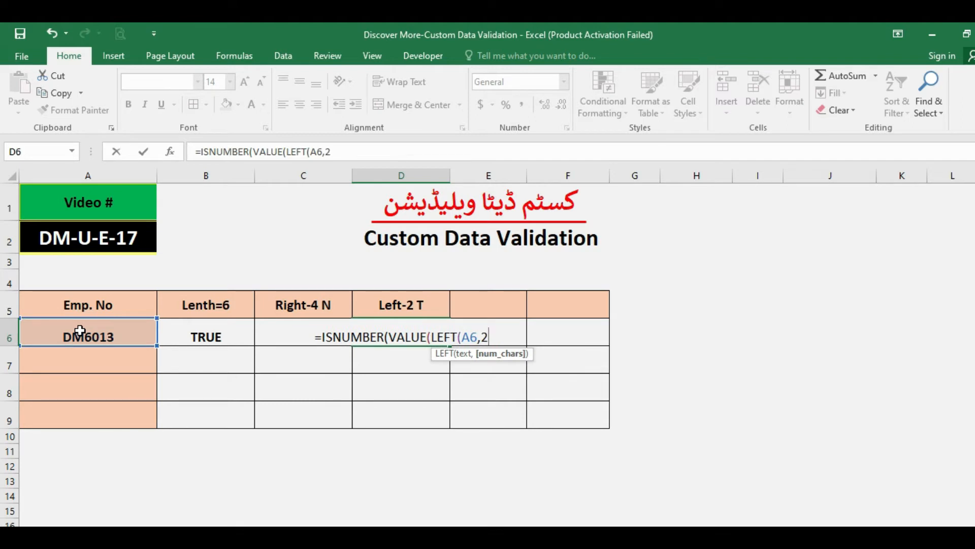
pyautogui.write(')))')
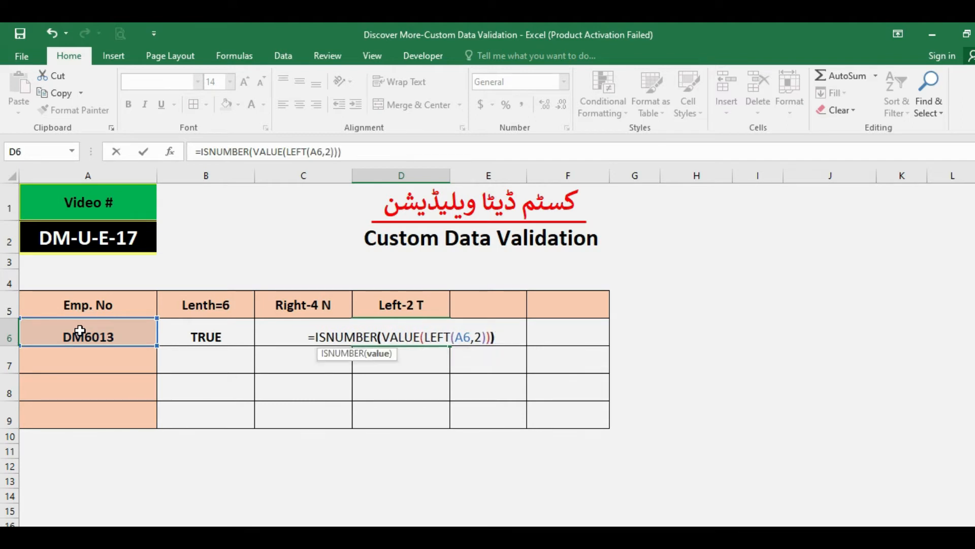
pyautogui.press('Return')
pyautogui.press('Up')
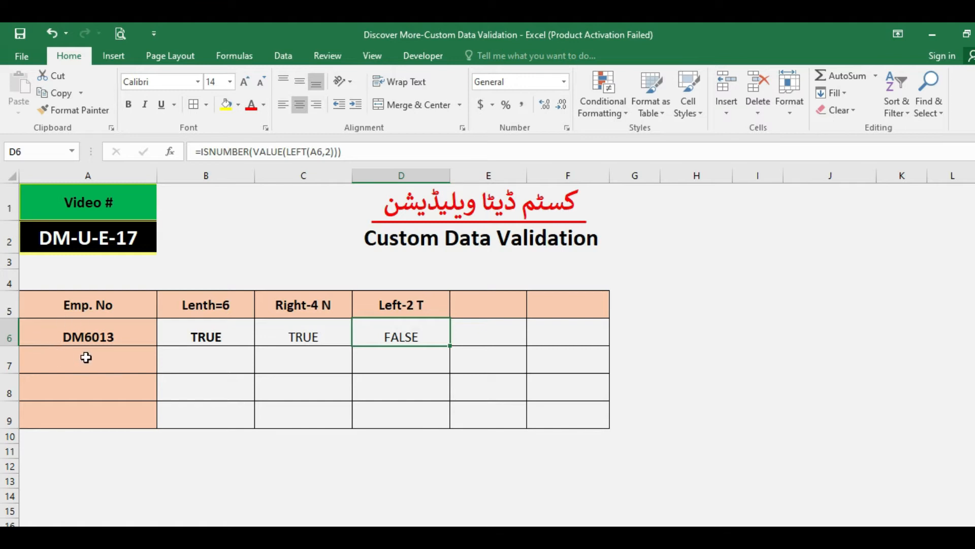
# Check what the LEFT function extracts by entering =LEFT(A6,2) in E6, and clear the cell.
pyautogui.click(490, 333)
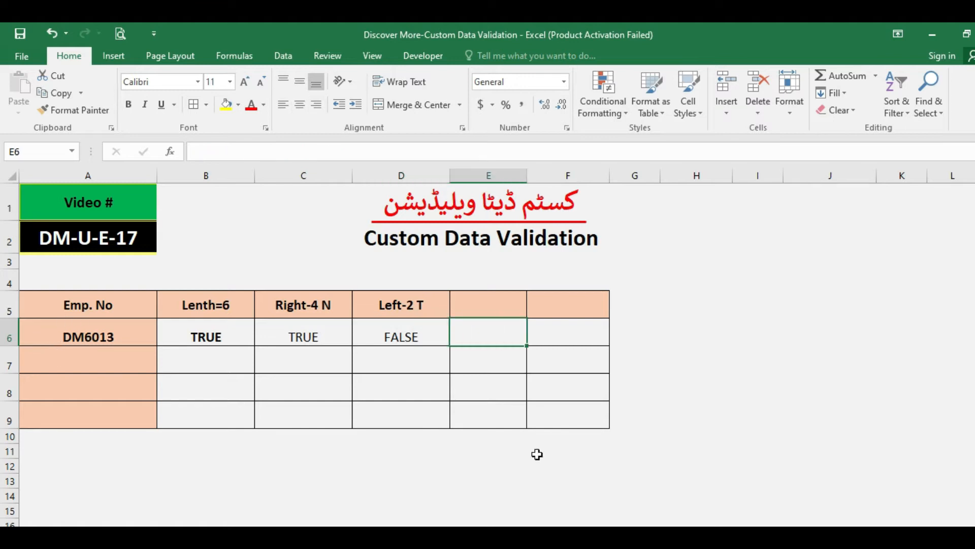
pyautogui.write('=LEFT(')
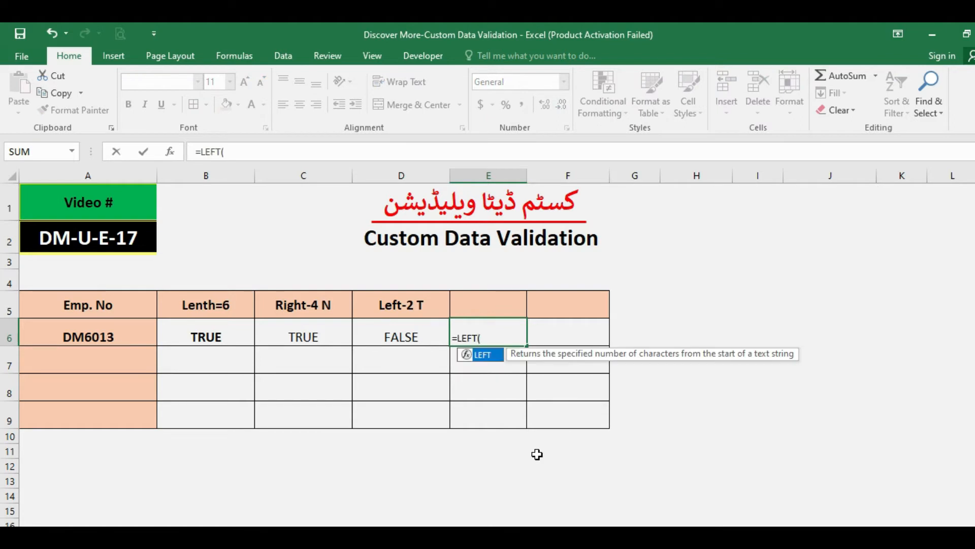
pyautogui.click(80, 338)
pyautogui.write(',2)')
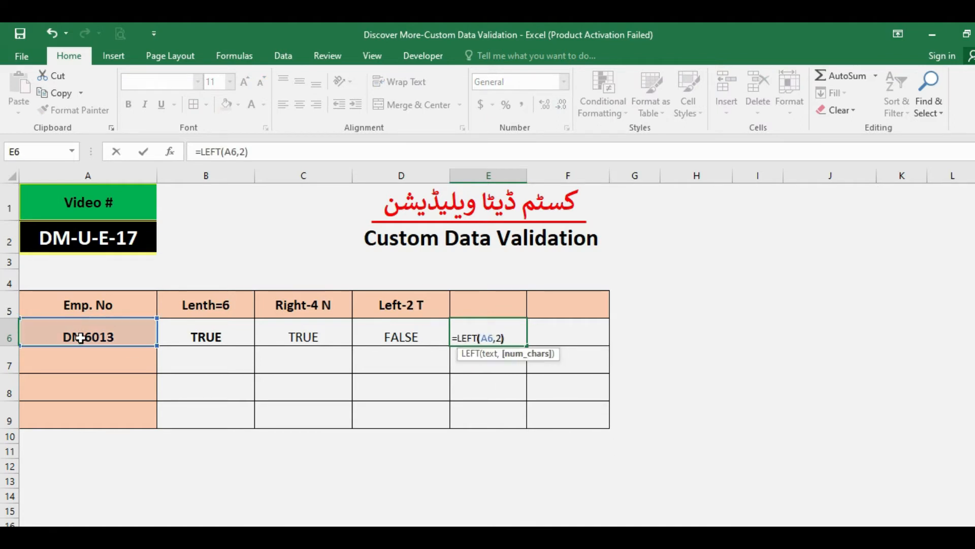
pyautogui.press('Return')
pyautogui.press('Up')
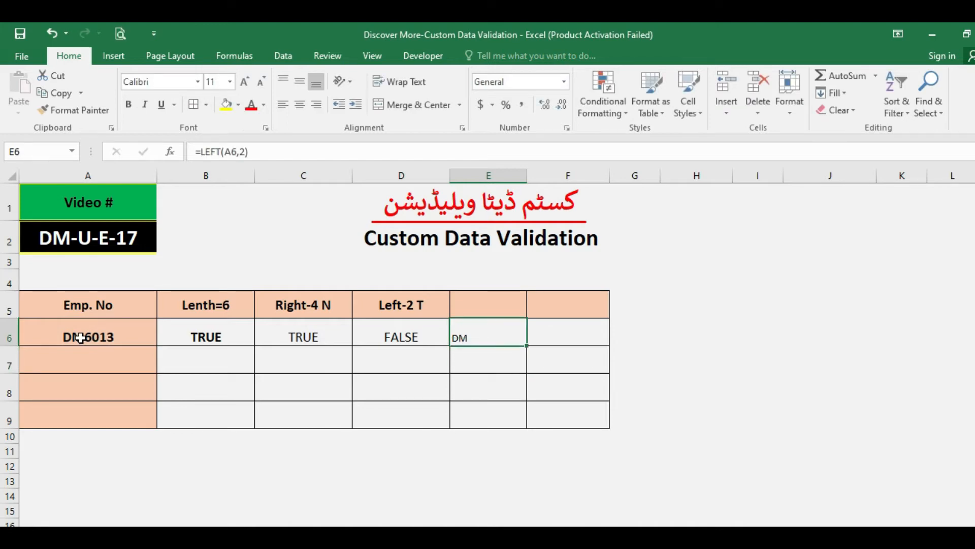
pyautogui.press('Delete')
# Wrap the D6 formula in NOT, making it =NOT(ISNUMBER(VALUE(LEFT(A6,2)))).
pyautogui.press('Left')
pyautogui.press('Left')
pyautogui.press('Left')
pyautogui.press('Left')
pyautogui.press('Right')
pyautogui.press('Right')
pyautogui.press('Right')
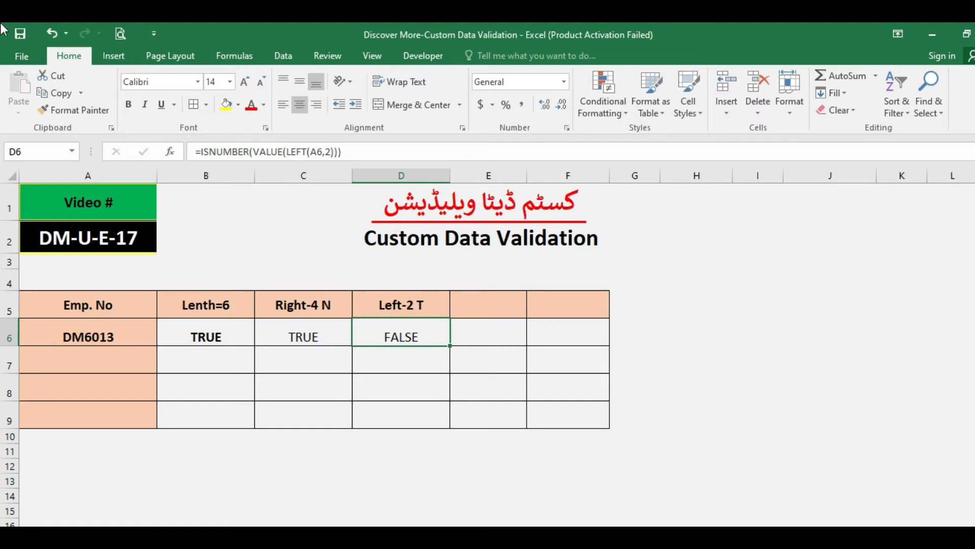
pyautogui.click(203, 152)
pyautogui.write('NOT(')
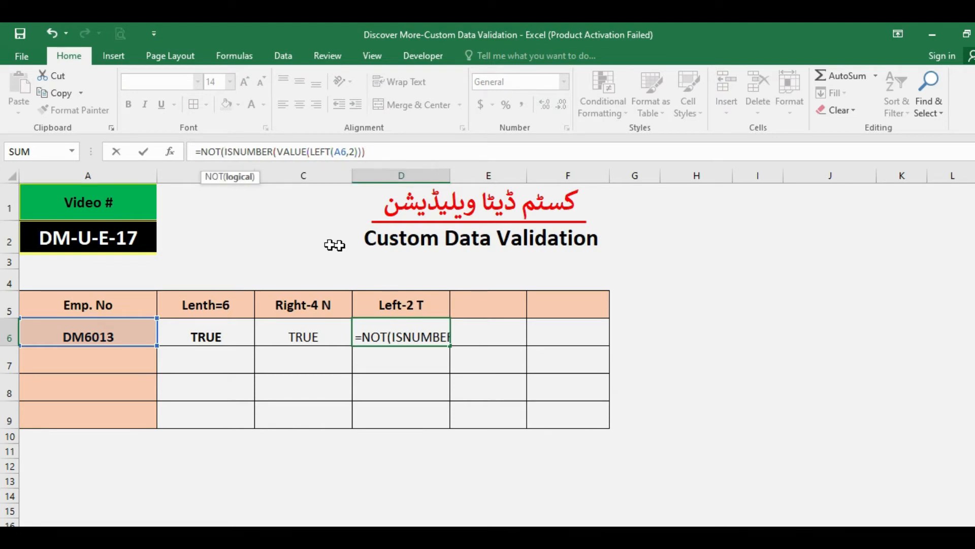
pyautogui.click(387, 151)
pyautogui.write(')')
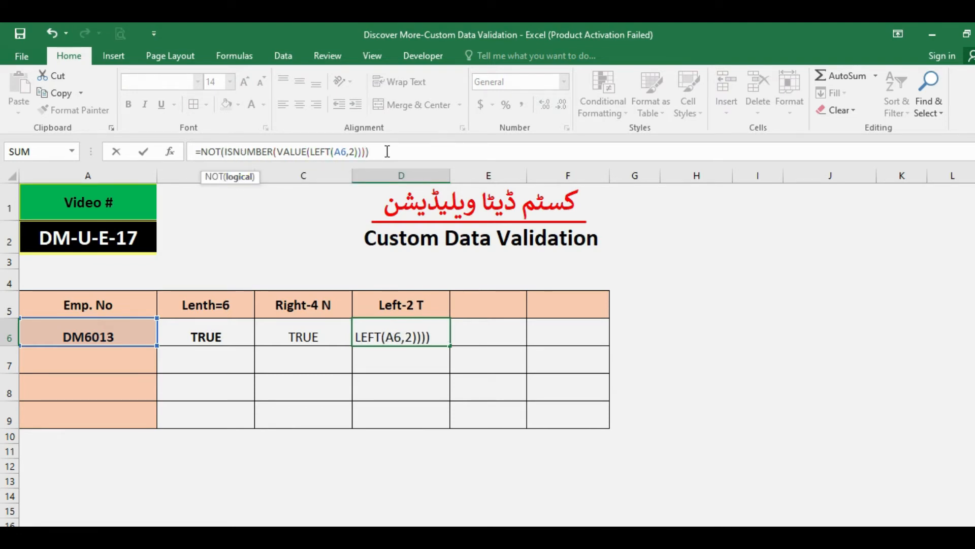
pyautogui.press('Return')
pyautogui.press('Up')
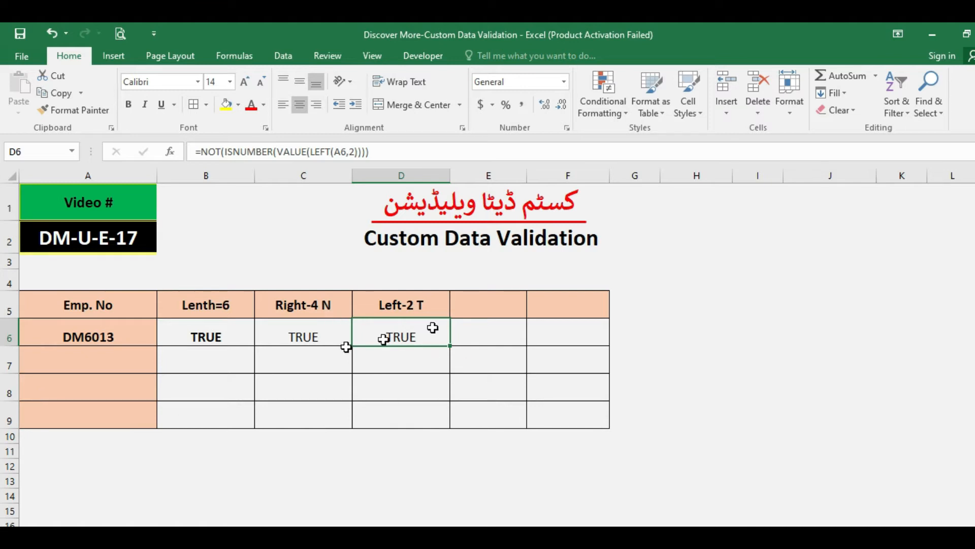
# Test the two-letter check by replacing the first letter of A6's employee number with 1, and undo the edit.
pyautogui.click(115, 330)
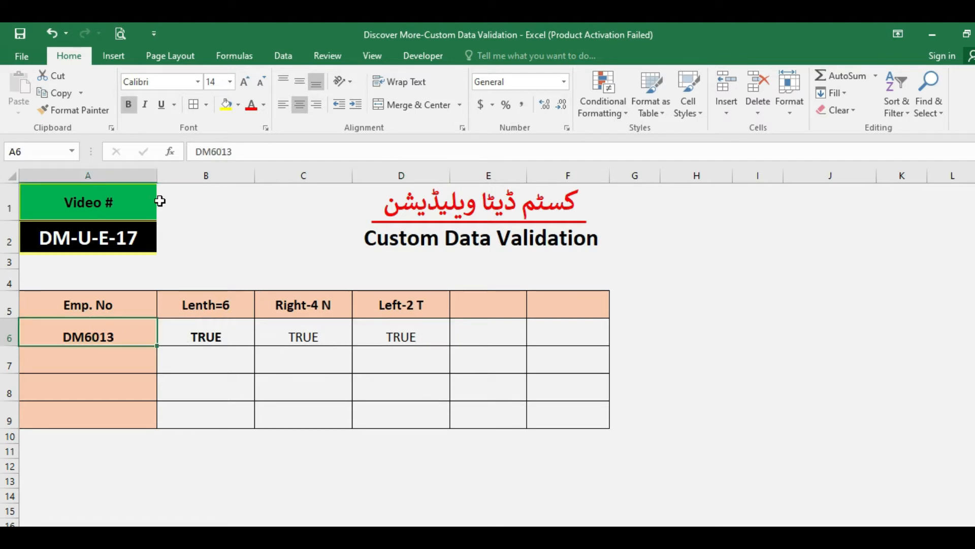
pyautogui.click(196, 151)
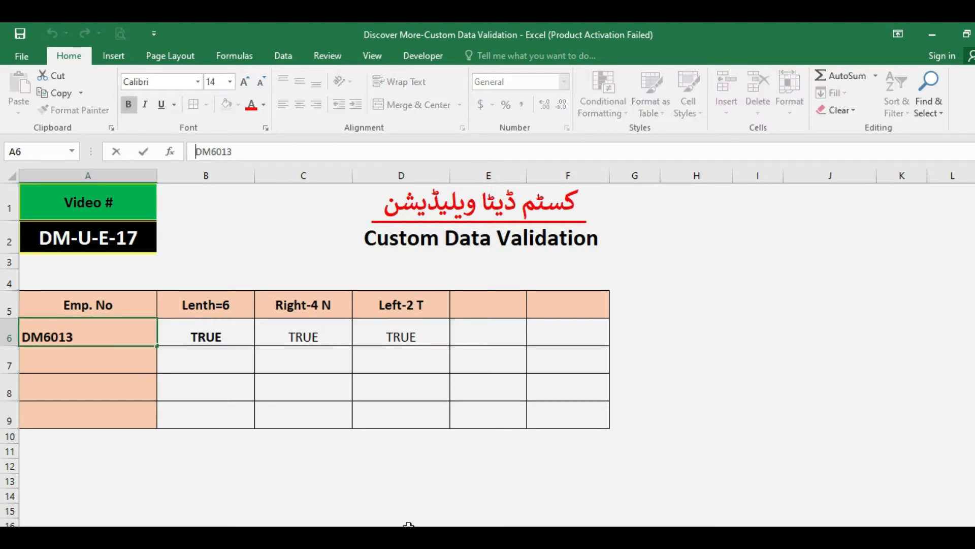
pyautogui.press('Delete')
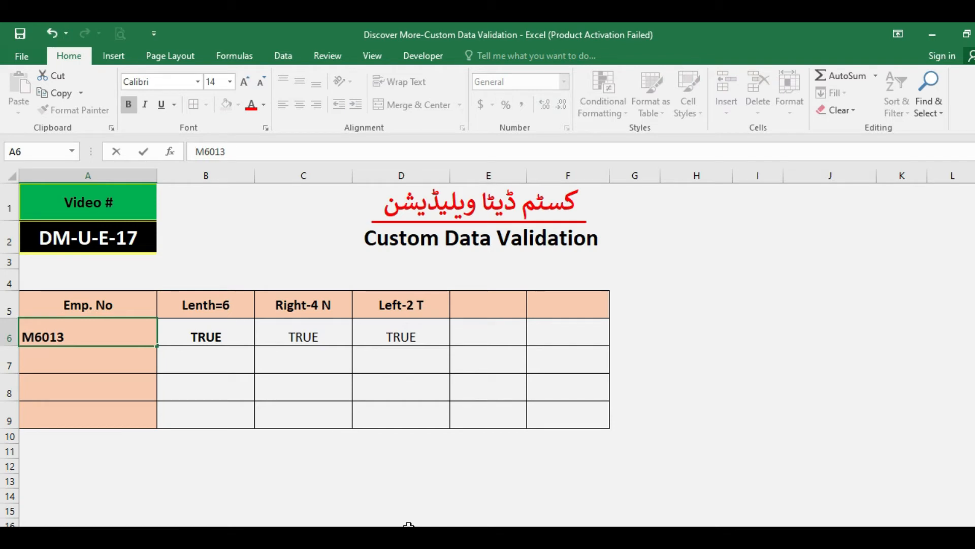
pyautogui.write('1')
pyautogui.press('Return')
pyautogui.press('Up')
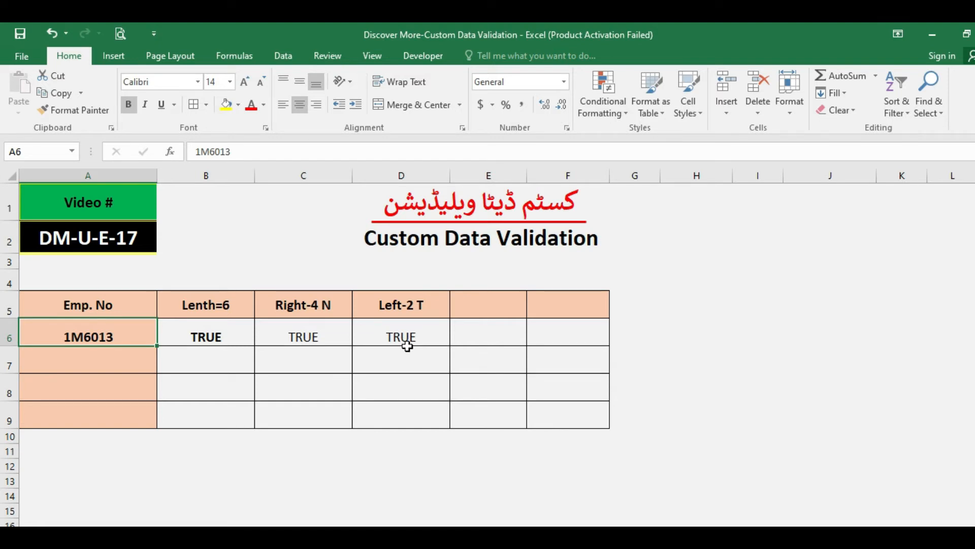
pyautogui.hotkey('ctrl', 'z')
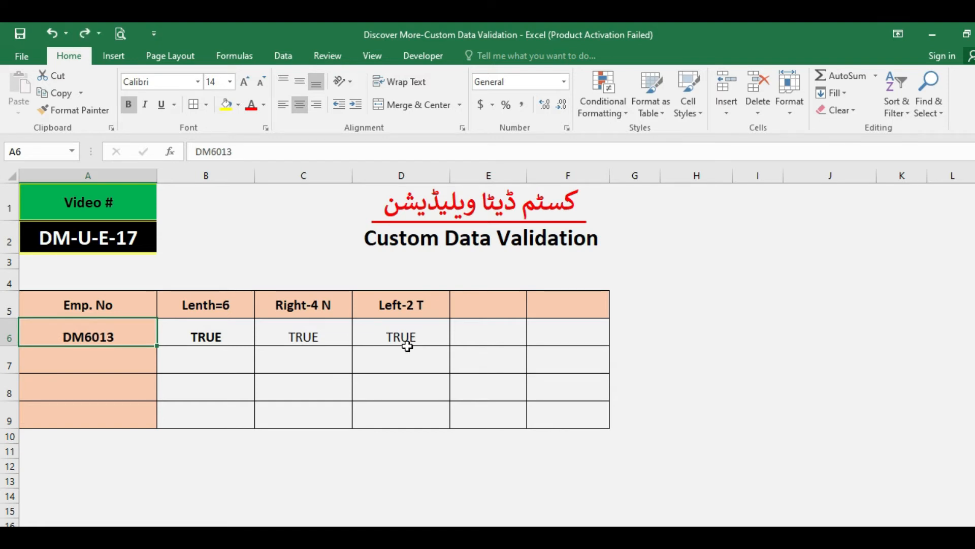
pyautogui.click(474, 331)
pyautogui.write('=MID(')
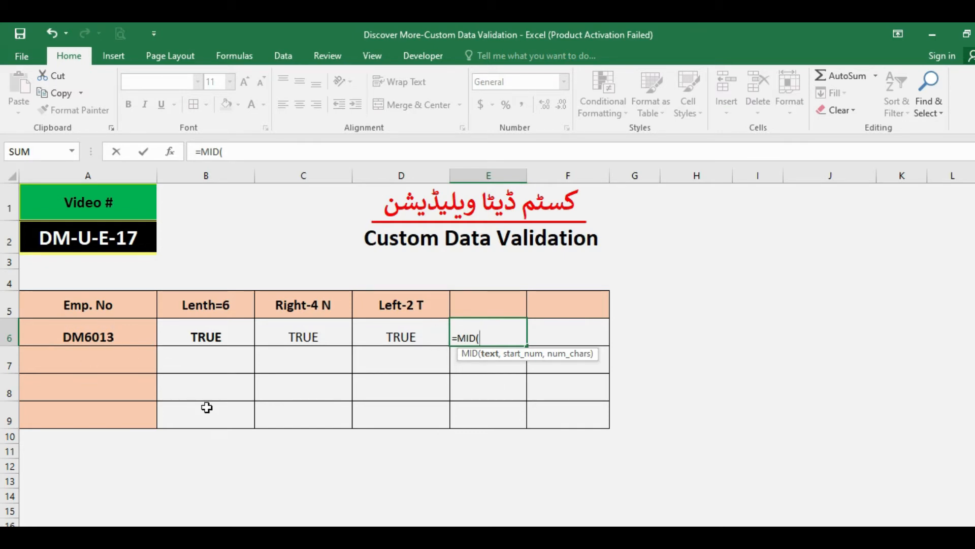
pyautogui.press('Escape')
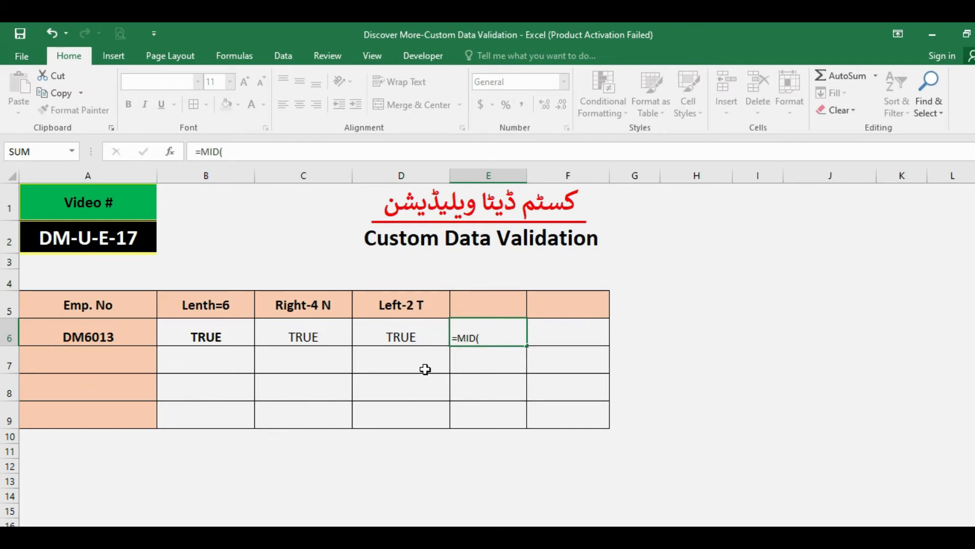
# Reduce the LEFT function in D6 to one character, making the formula =NOT(ISNUMBER(VALUE(LEFT(A6,1)))).
pyautogui.click(408, 332)
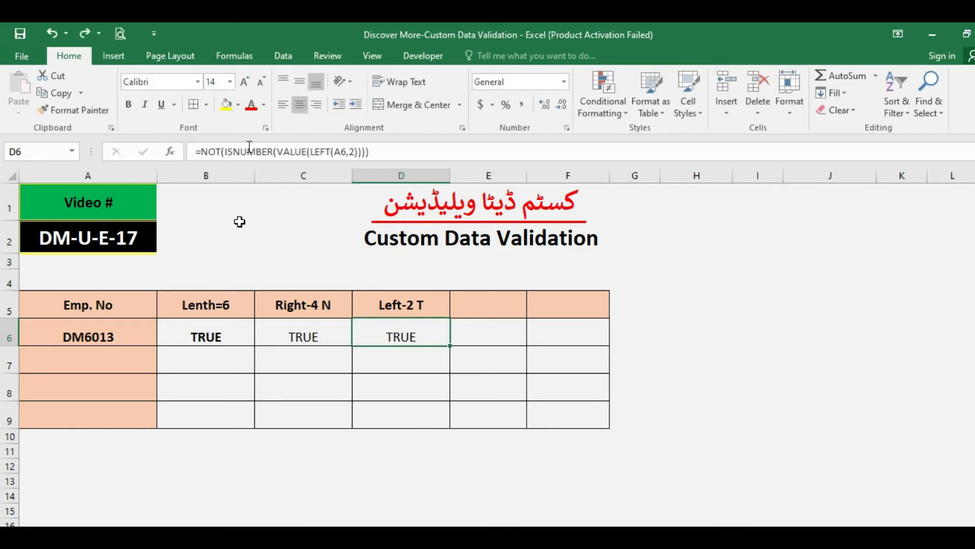
pyautogui.click(351, 152)
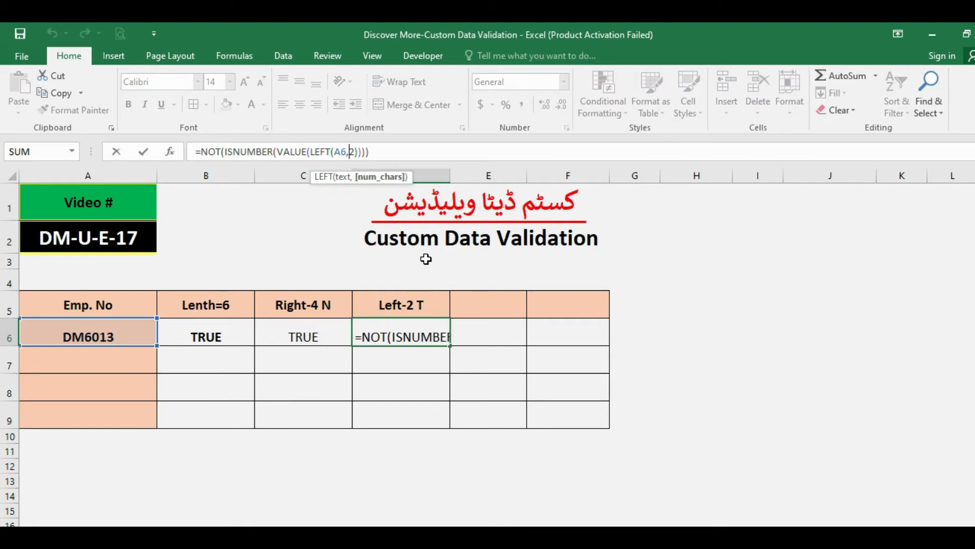
pyautogui.write('1')
pyautogui.press('Delete')
pyautogui.press('Return')
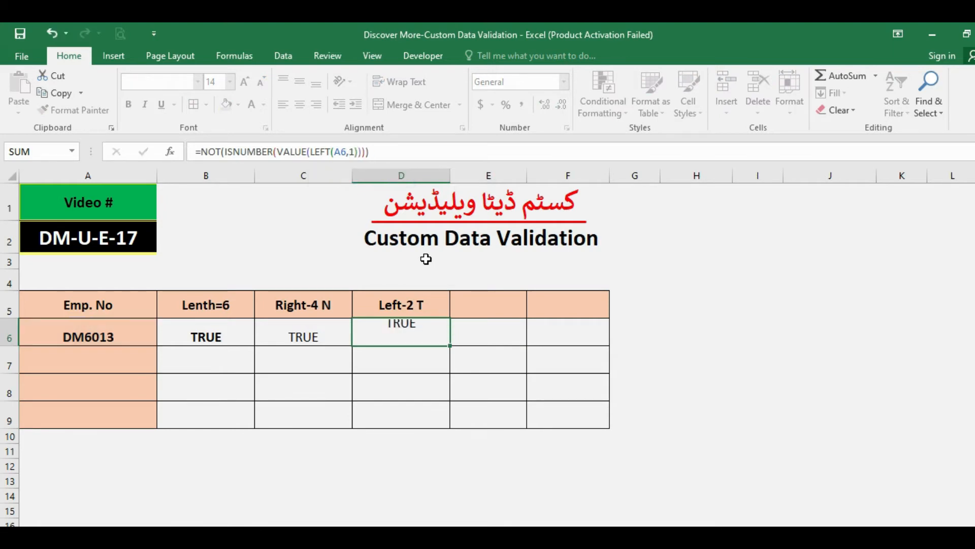
pyautogui.press('Up')
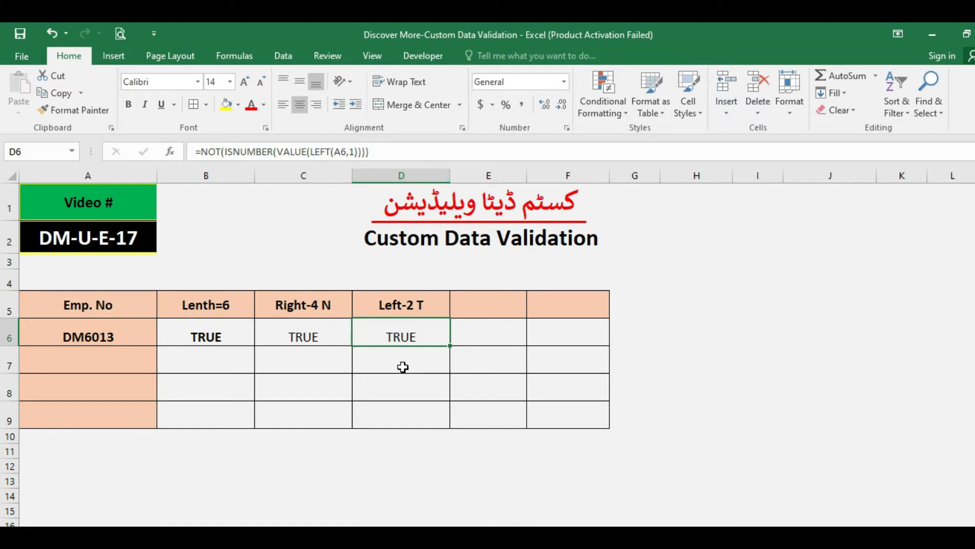
# Test the one-character check in D6 by replacing the first letter of A6's employee number with 1, and undo the edit.
pyautogui.click(97, 338)
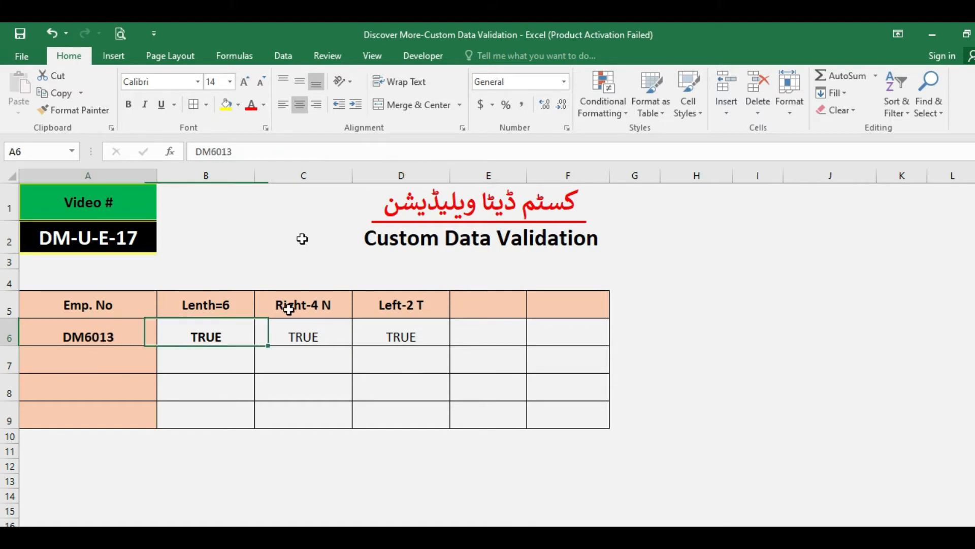
pyautogui.click(196, 151)
pyautogui.press('Delete')
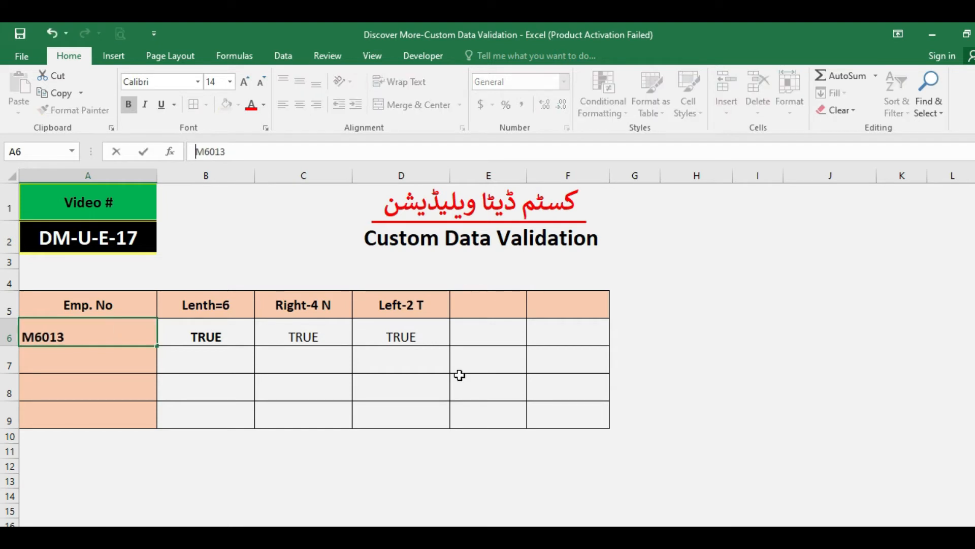
pyautogui.write('1')
pyautogui.hotkey('ctrl', 'Return')
pyautogui.press('Return')
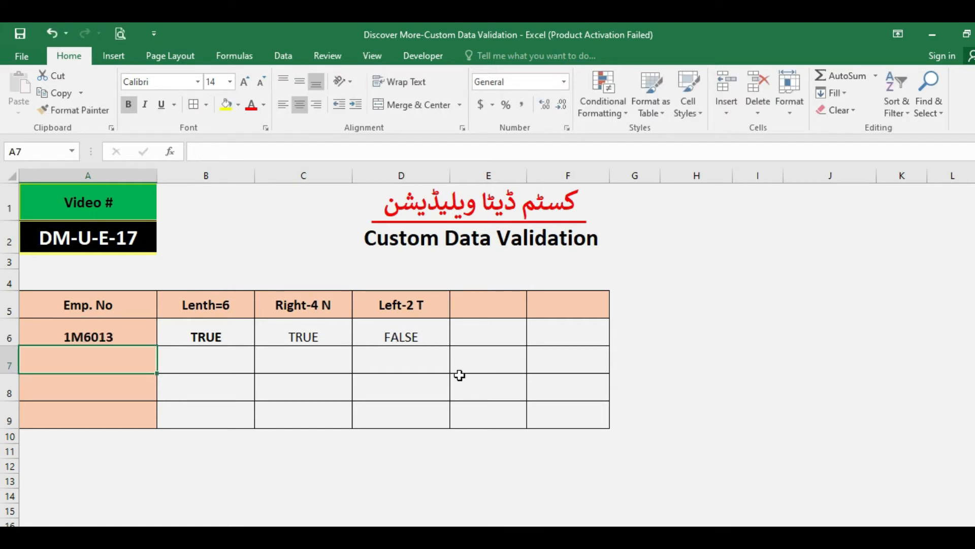
pyautogui.press('Up')
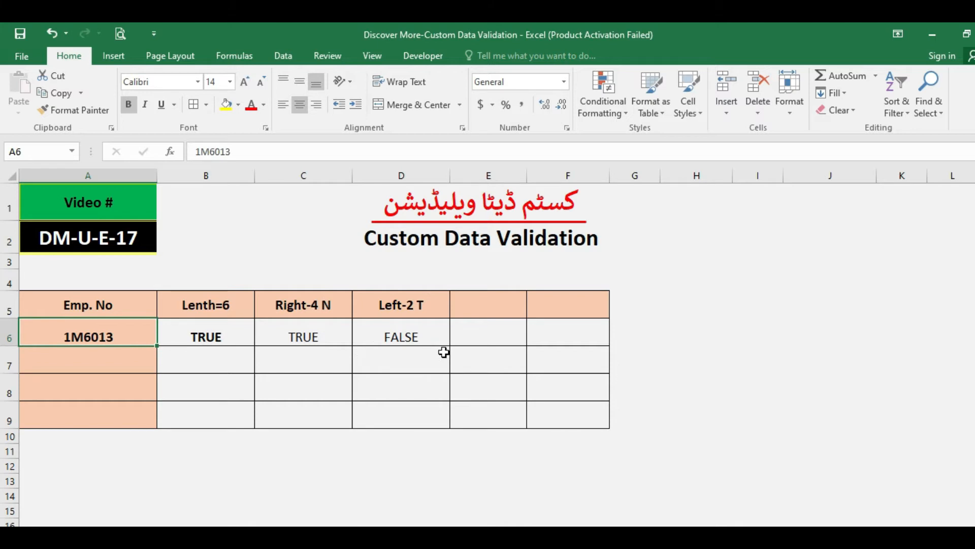
pyautogui.click(401, 338)
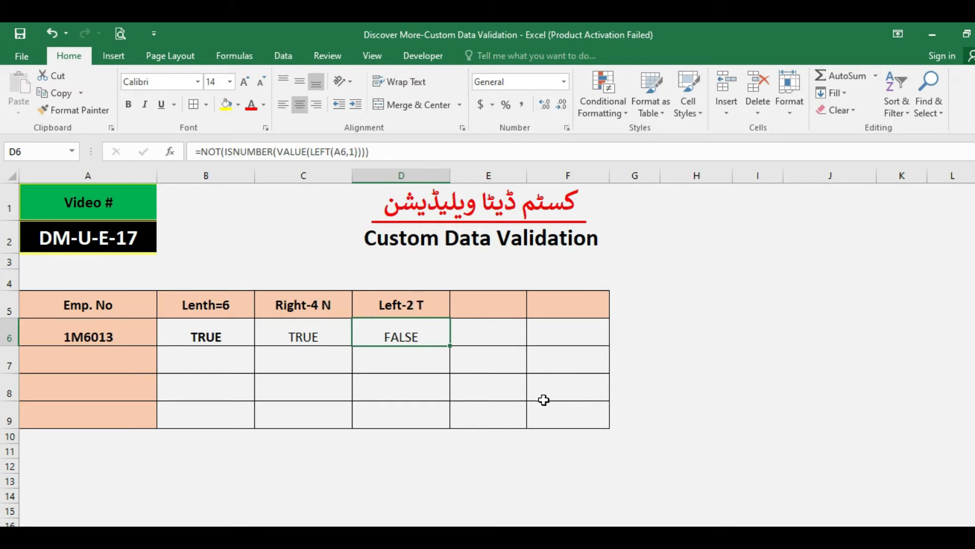
pyautogui.click(116, 328)
pyautogui.hotkey('ctrl', 'z')
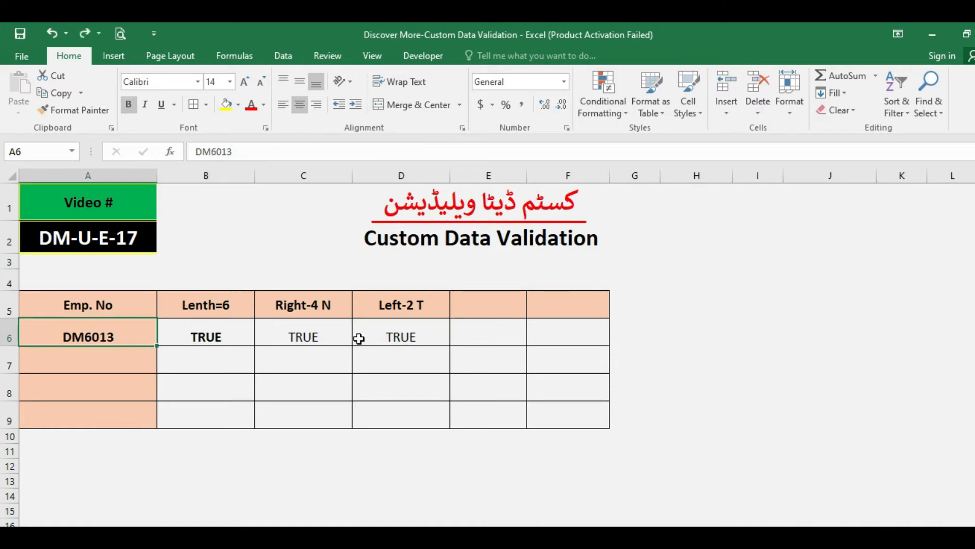
# Enter =MID(A6,2,1) in E6 to extract the second character of the employee number.
pyautogui.click(432, 335)
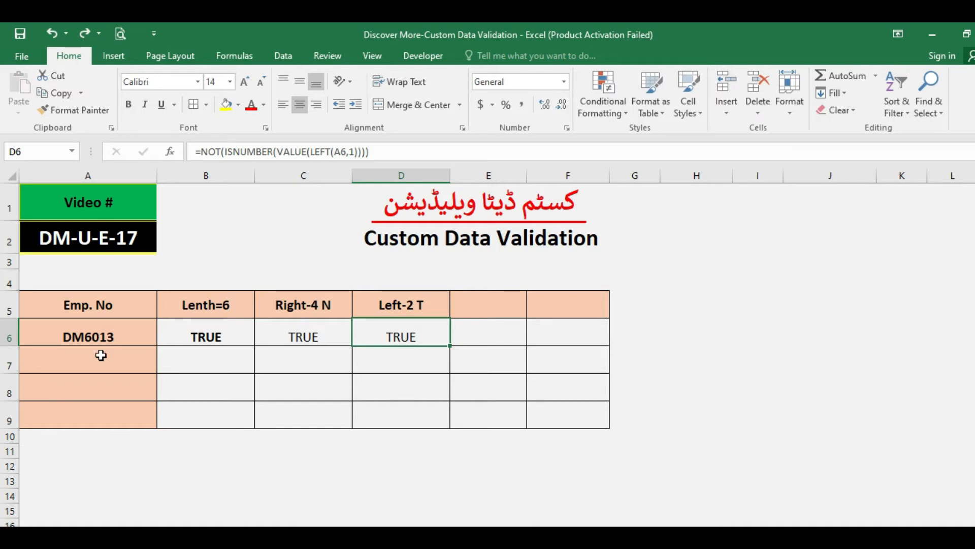
pyautogui.click(468, 337)
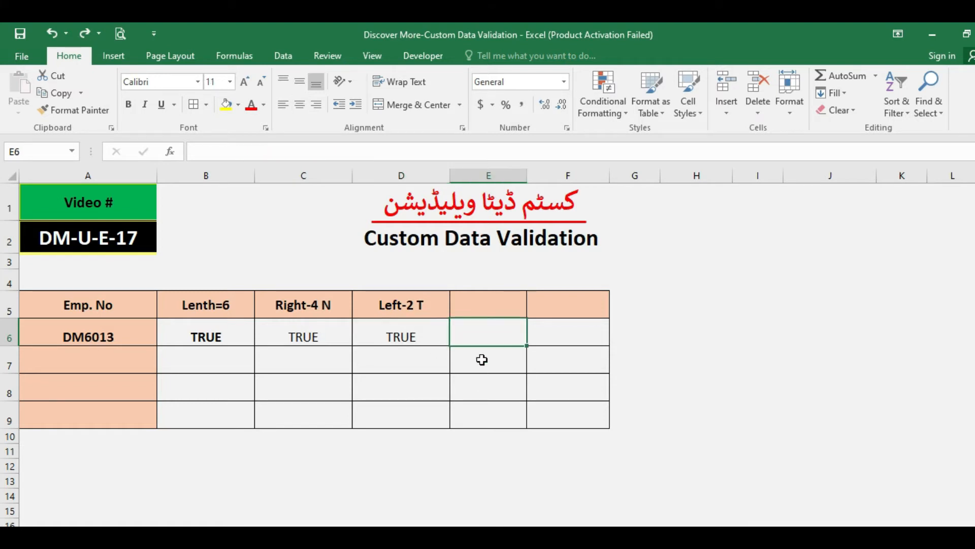
pyautogui.write('=MID(')
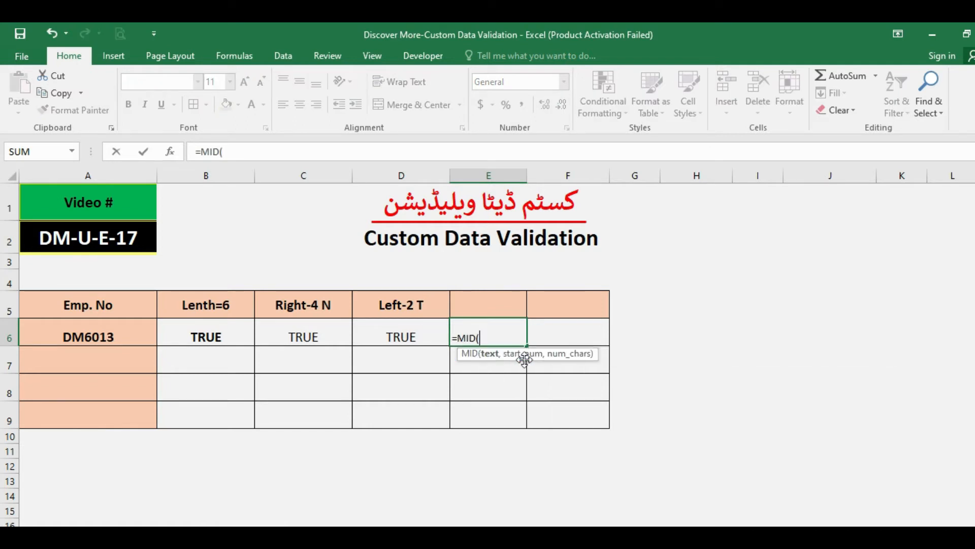
pyautogui.click(100, 337)
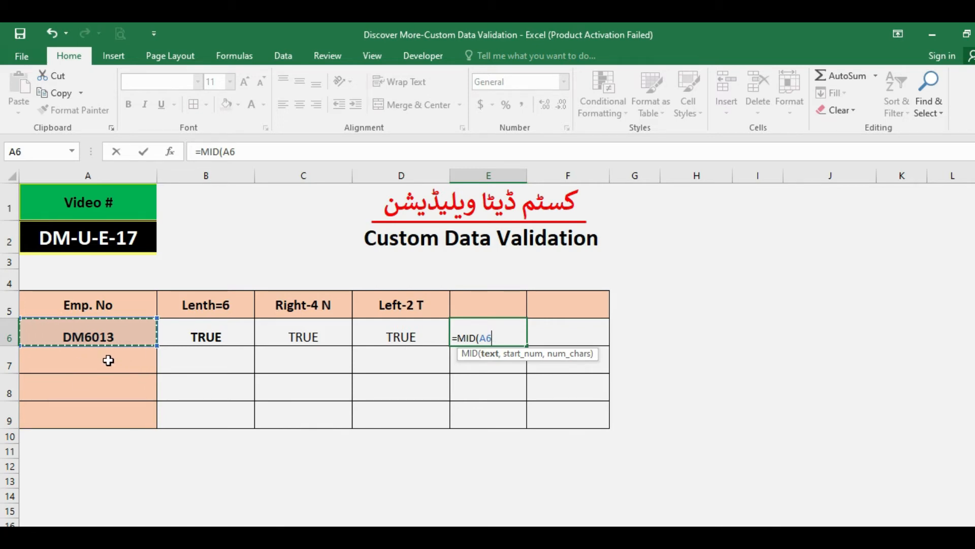
pyautogui.write(',2,')
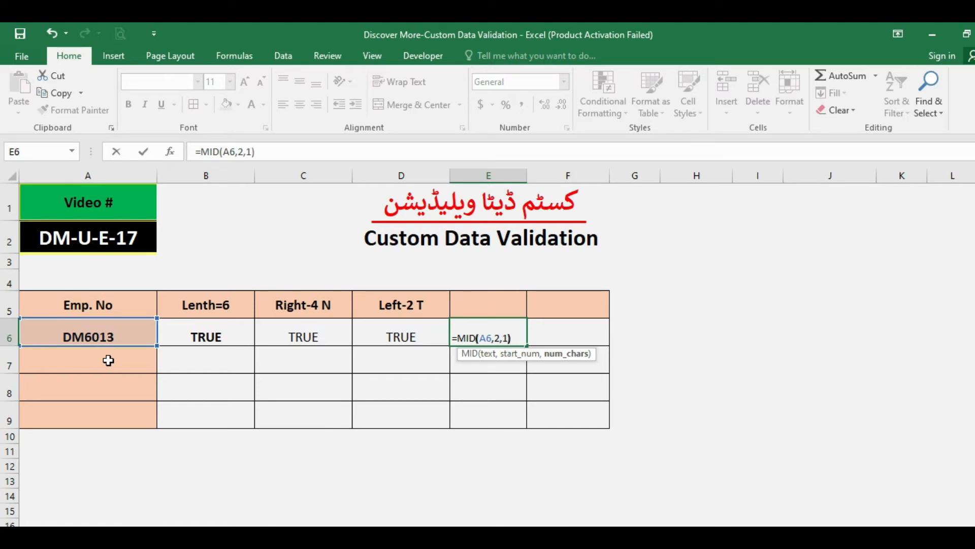
pyautogui.write('1)')
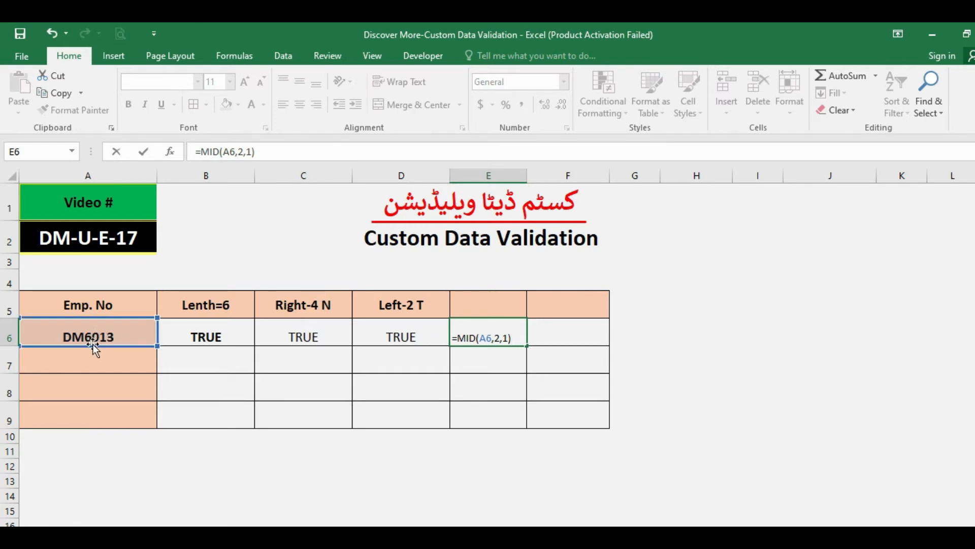
pyautogui.press('Return')
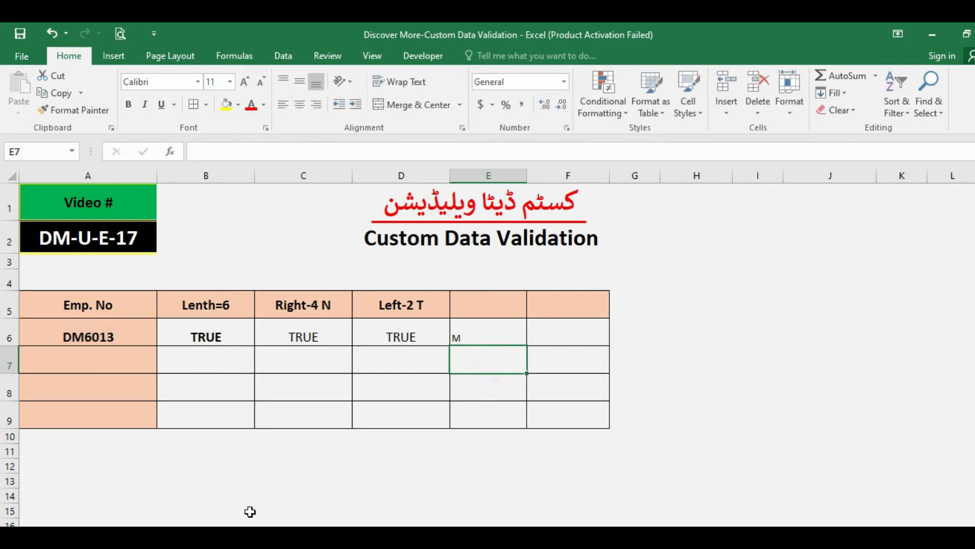
# Copy the NOT(ISNUMBER(VALUE portion of D6's formula for reuse in E6.
pyautogui.click(490, 333)
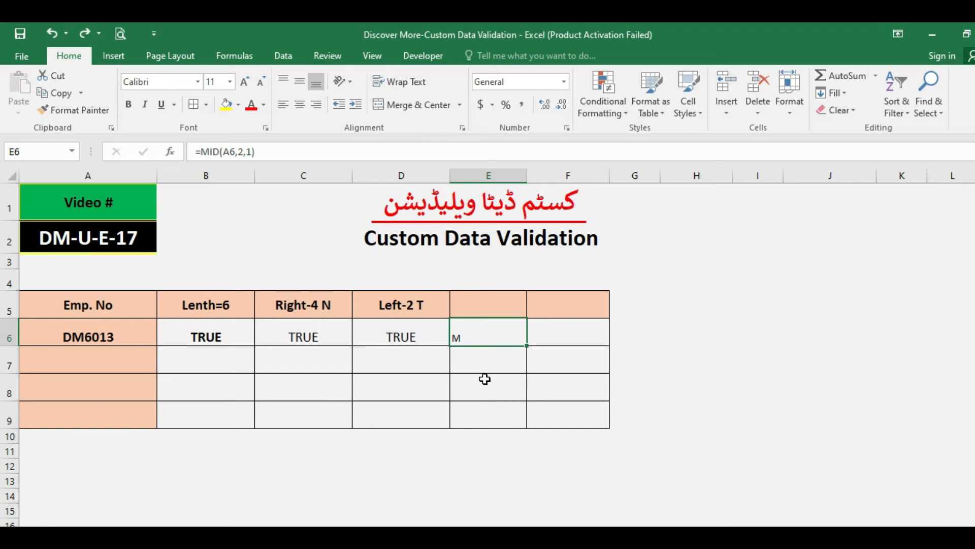
pyautogui.click(407, 340)
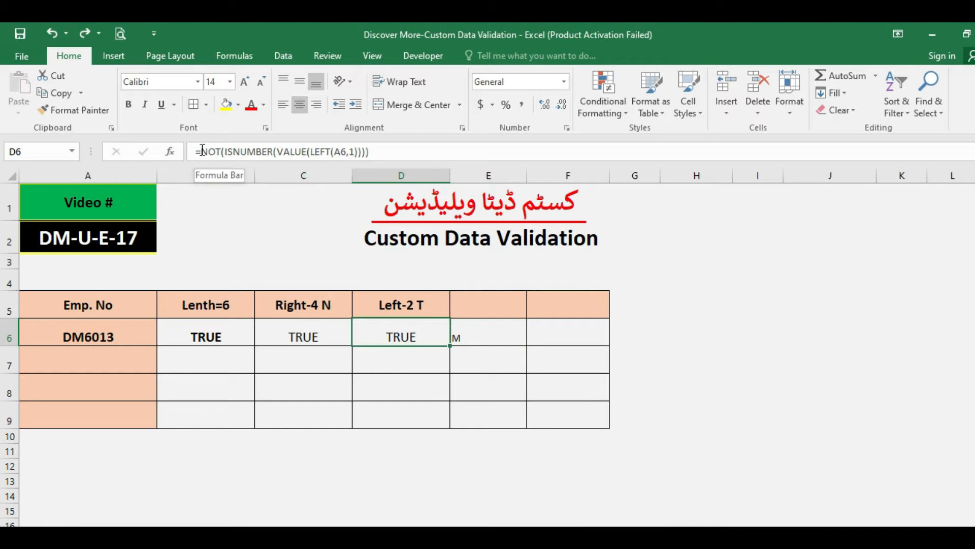
pyautogui.moveTo(202, 151); pyautogui.dragTo(308, 153)
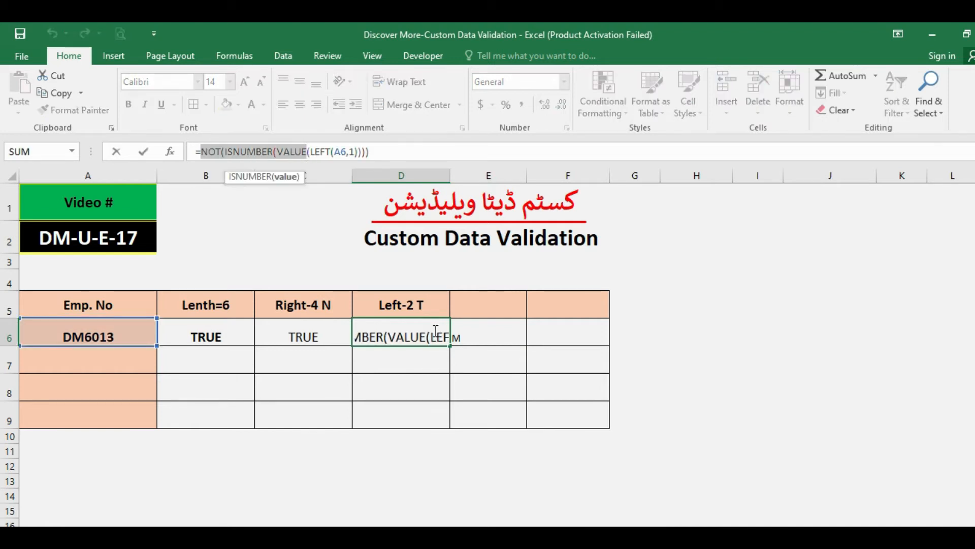
pyautogui.hotkey('ctrl', 'c')
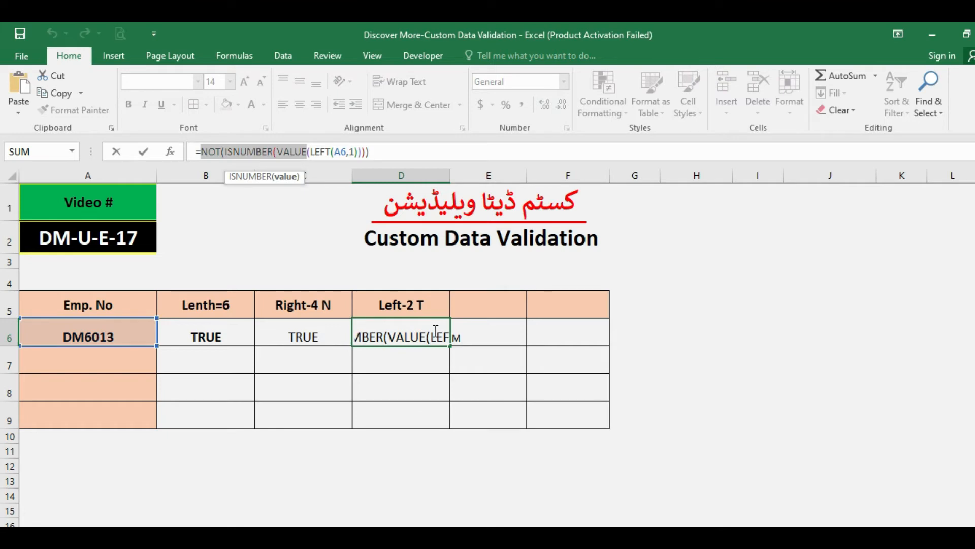
pyautogui.press('Return')
pyautogui.press('Up')
pyautogui.press('Right')
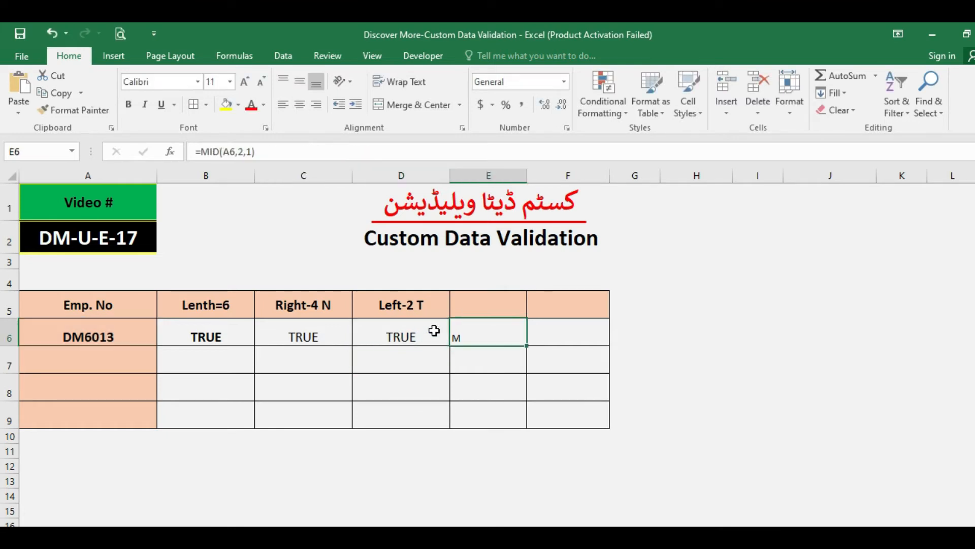
# Wrap E6's MID function in the copied functions, making the formula =NOT(ISNUMBER(VALUE(MID(A6,2,1)))), and accept the proposed bracket correction.
pyautogui.click(202, 152)
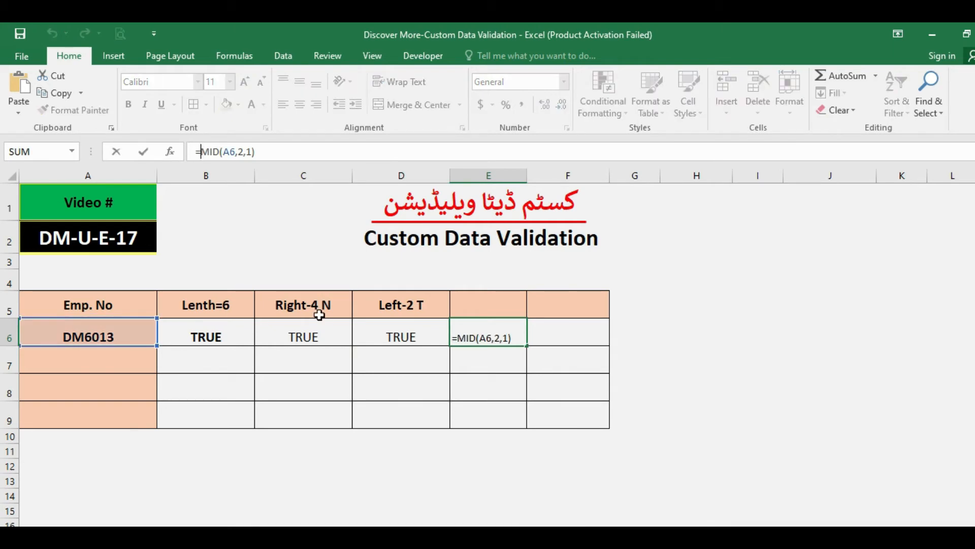
pyautogui.write('NOT(ISNUMBER(VALUE')
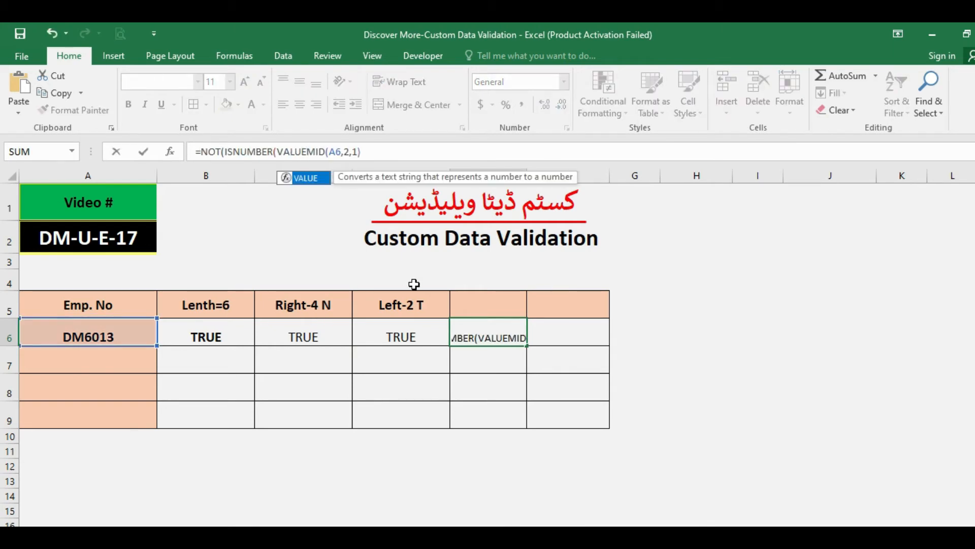
pyautogui.write('(')
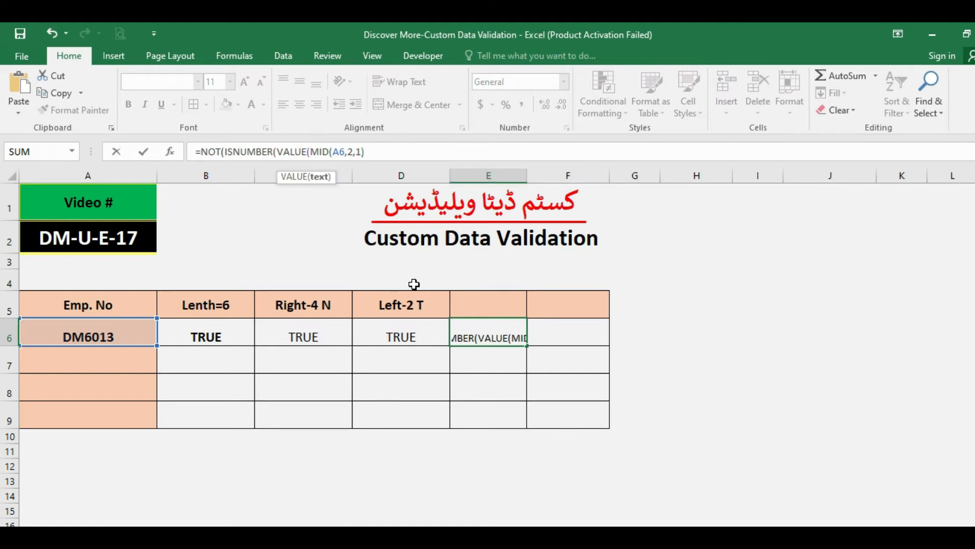
pyautogui.press('Right')
pyautogui.press('Right')
pyautogui.press('Right')
pyautogui.press('Right')
pyautogui.press('Right')
pyautogui.press('Right')
pyautogui.press('Right')
pyautogui.press('Right')
pyautogui.press('Right')
pyautogui.press('Right')
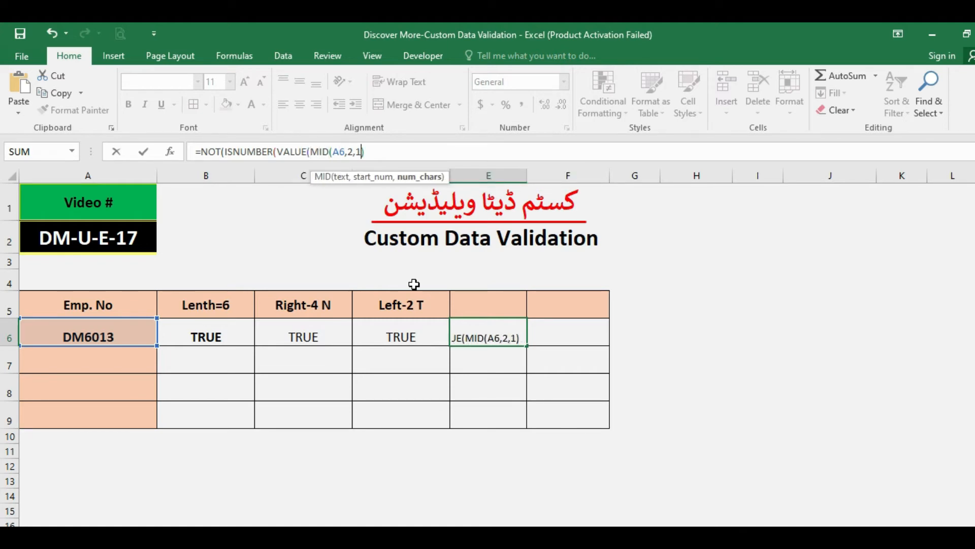
pyautogui.press('Right')
pyautogui.write('))')
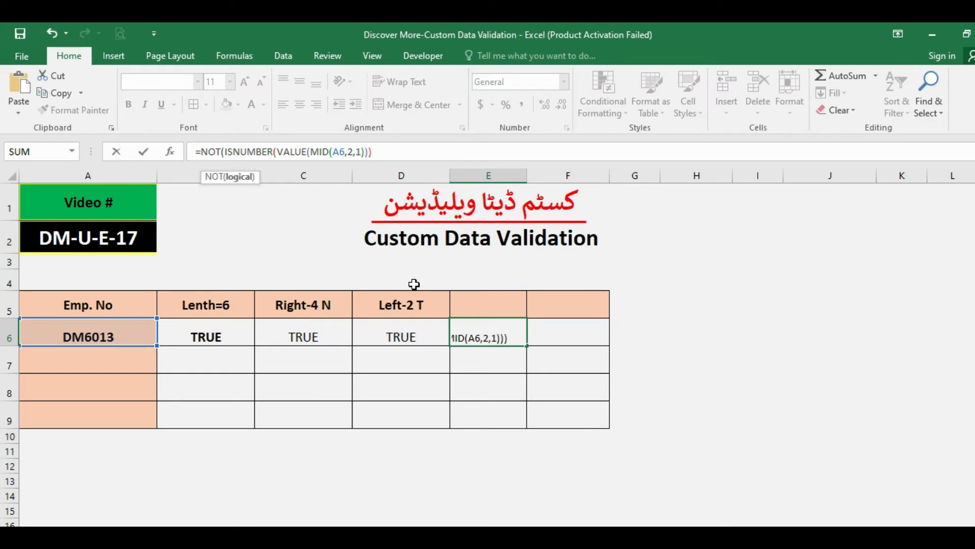
pyautogui.press('Return')
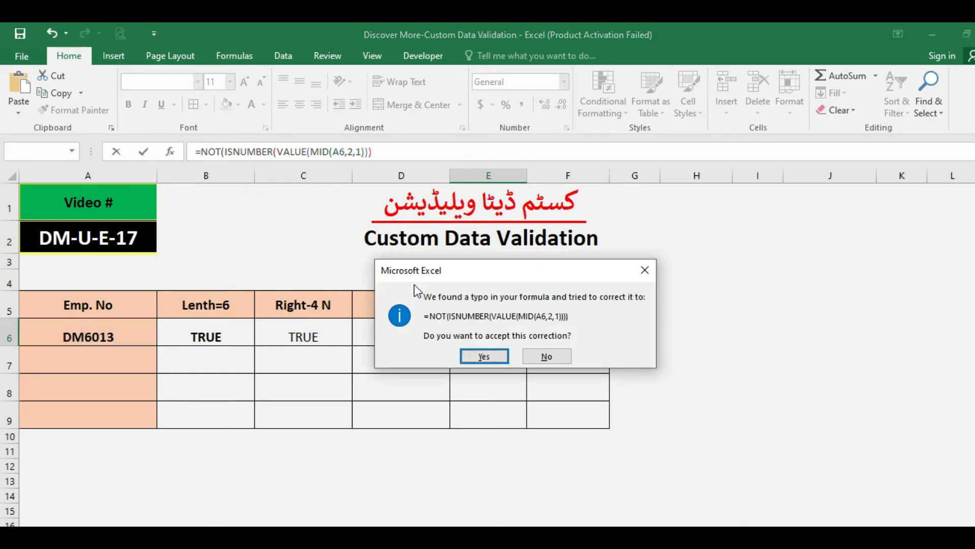
pyautogui.press('Return')
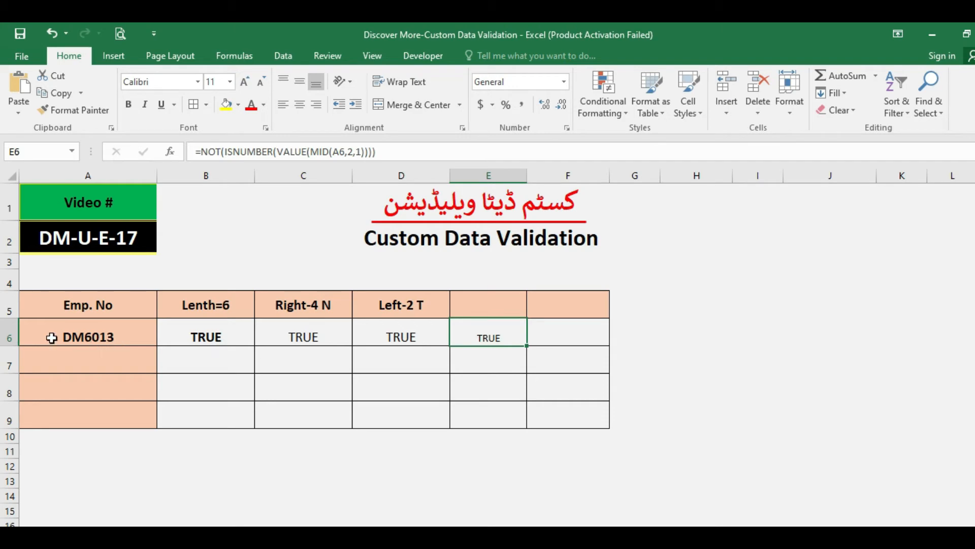
# Test the length check in B6 by deleting the last digit of A6's employee number, and undo the edit.
pyautogui.click(102, 336)
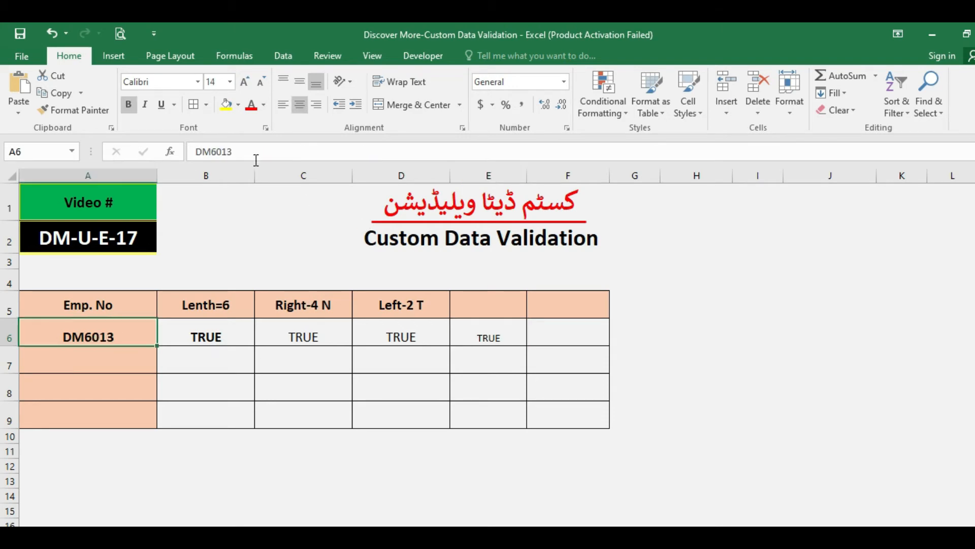
pyautogui.click(254, 153)
pyautogui.press('BackSpace')
pyautogui.press('Return')
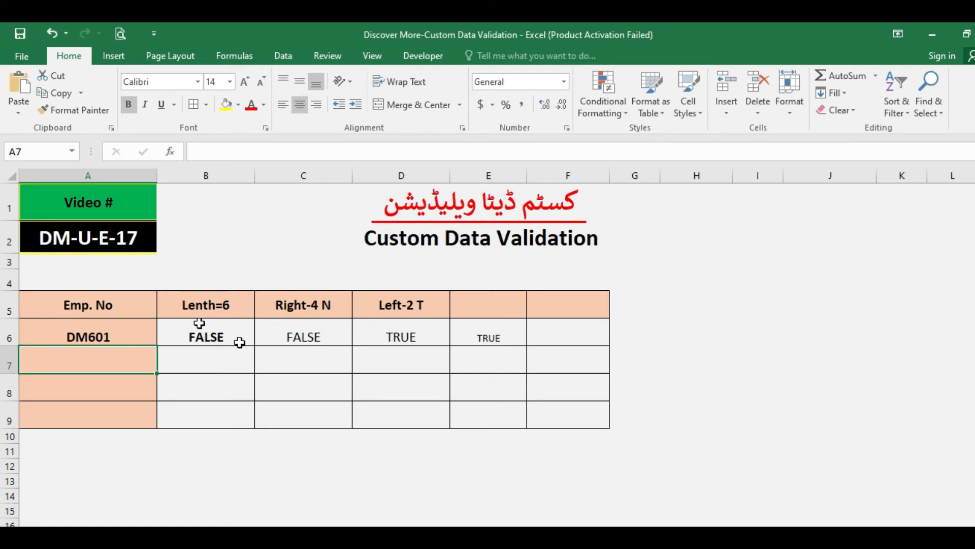
pyautogui.click(139, 338)
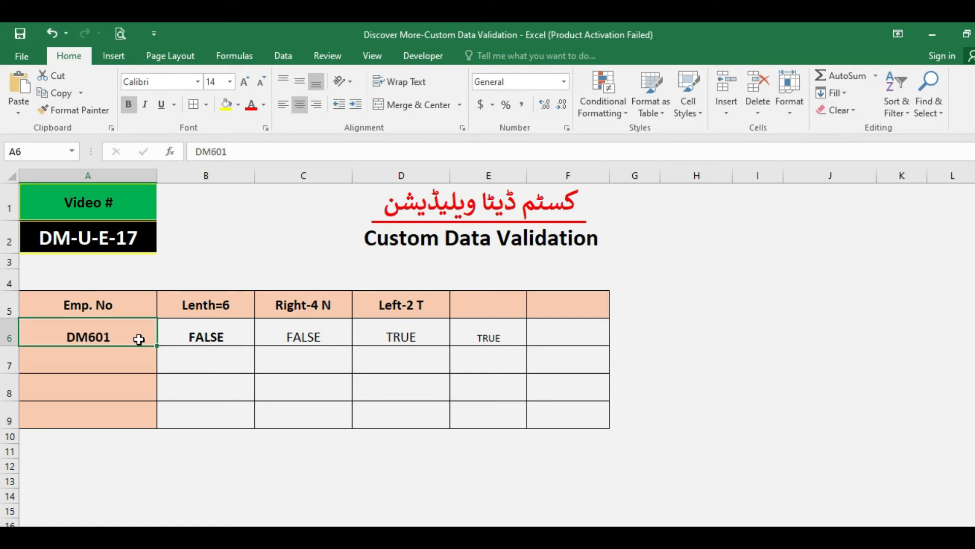
pyautogui.hotkey('ctrl', 'z')
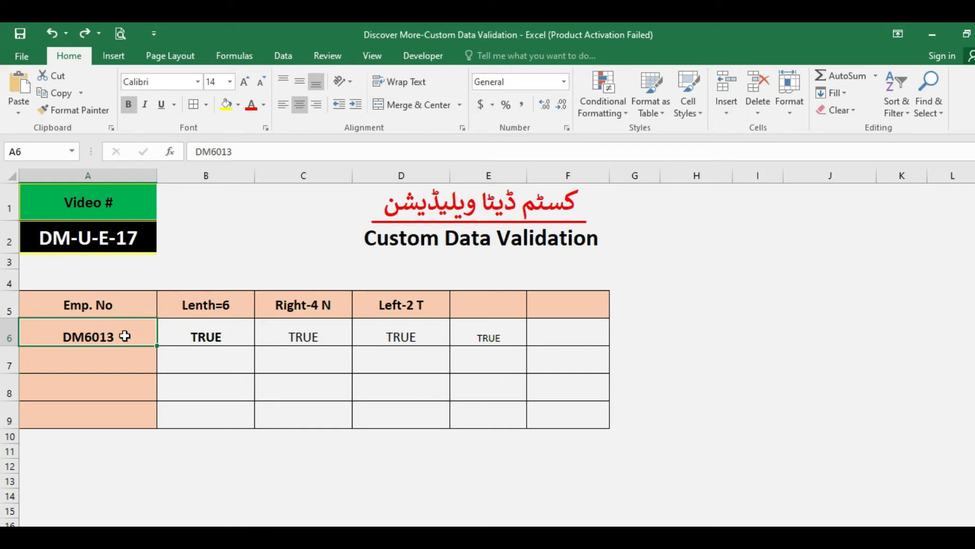
# Test the four-digit check in C6 by replacing the last digit of A6's employee number with n, and undo the edit.
pyautogui.click(250, 148)
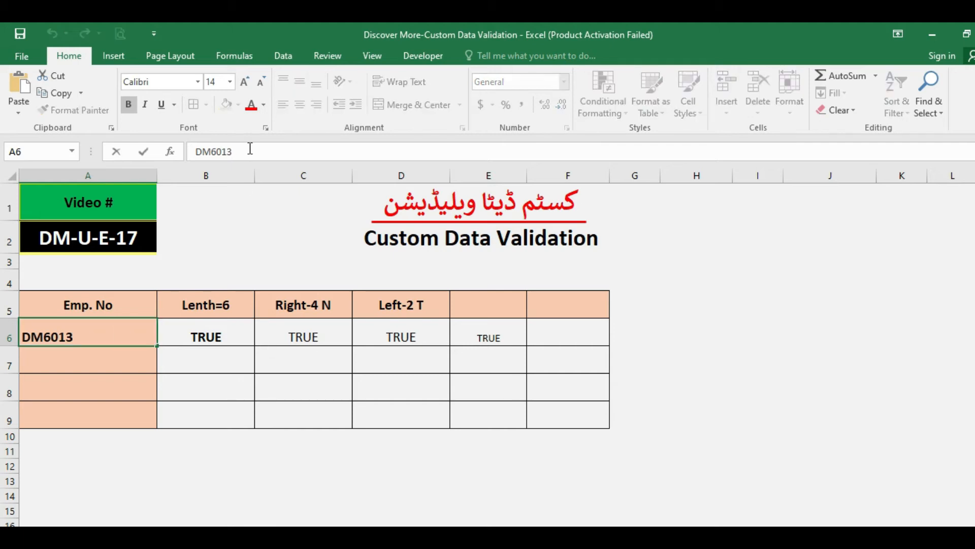
pyautogui.press('BackSpace')
pyautogui.press('Return')
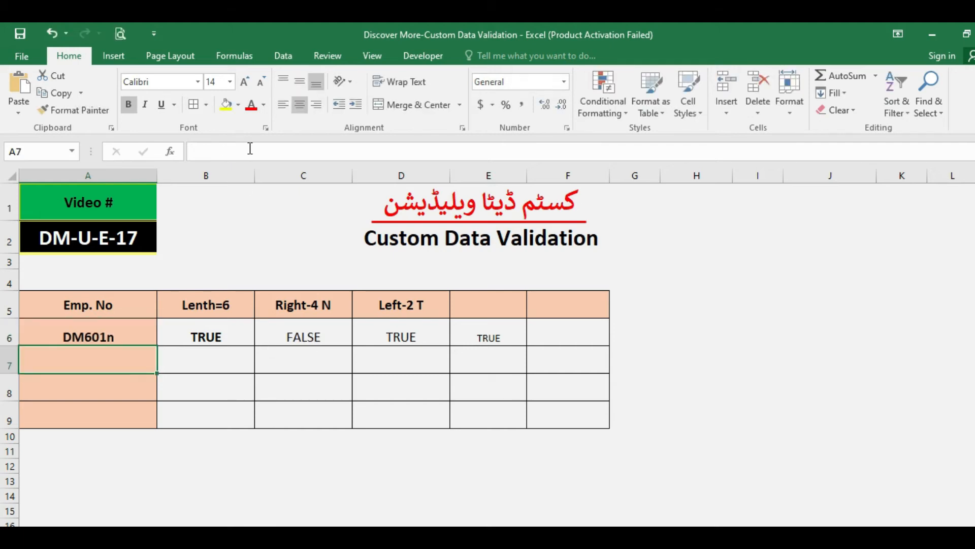
pyautogui.press('Up')
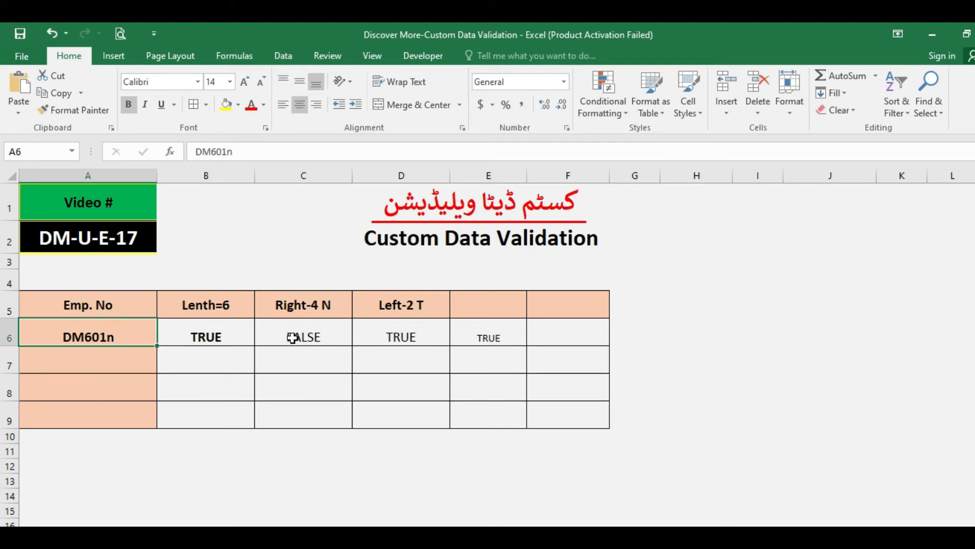
pyautogui.hotkey('ctrl', 'z')
# Review D6's formula and test it by inserting 1 before the first letter of A6's employee number, and undo the edit.
pyautogui.click(384, 338)
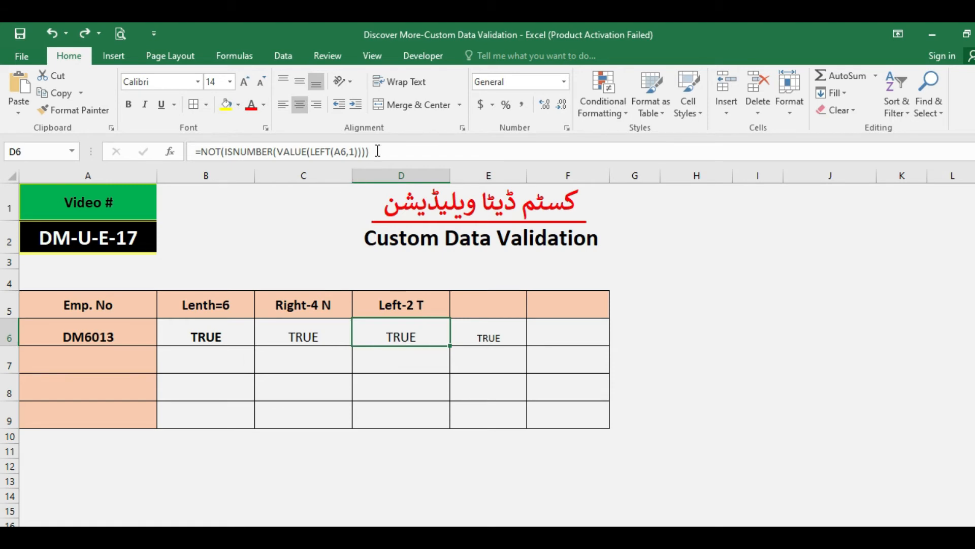
pyautogui.click(343, 151)
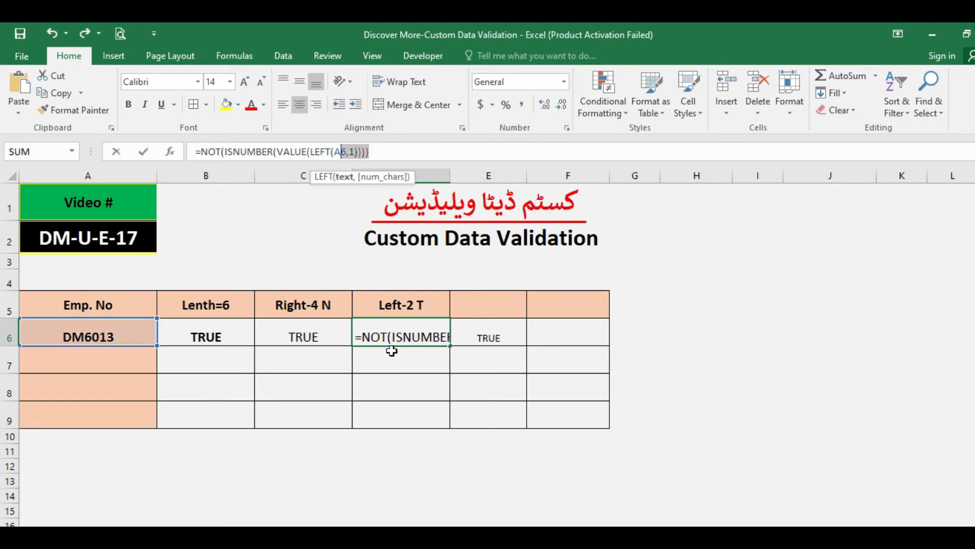
pyautogui.hotkey('ctrl', 'Return')
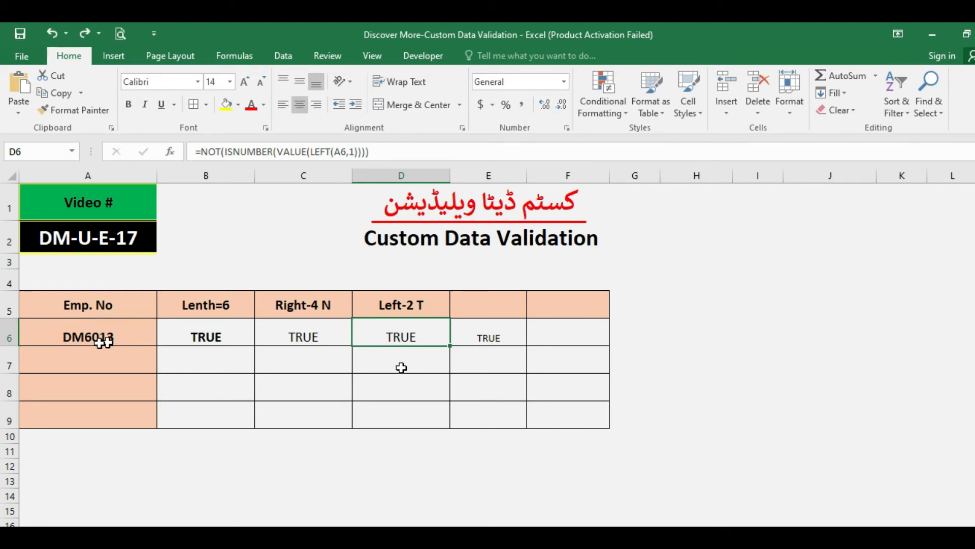
pyautogui.click(78, 336)
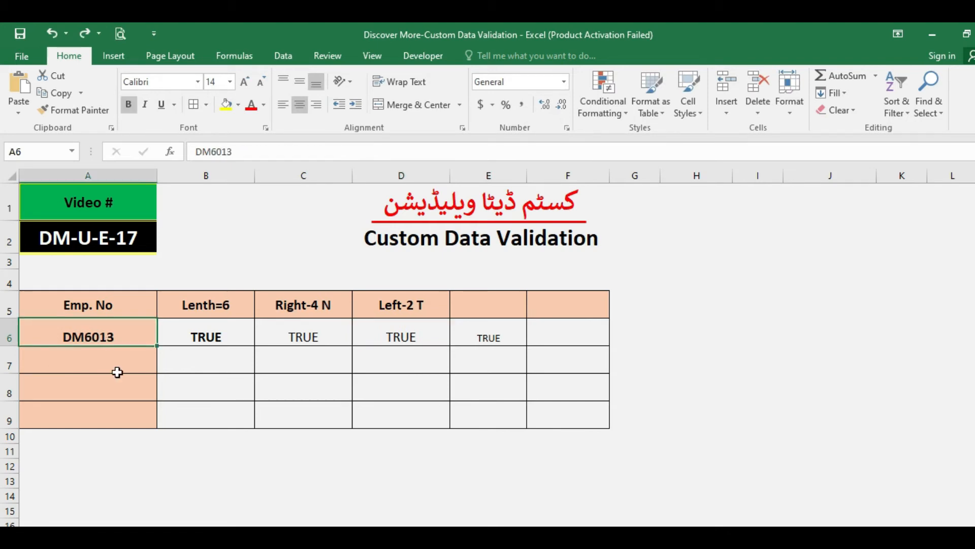
pyautogui.click(196, 156)
pyautogui.write('1')
pyautogui.press('Return')
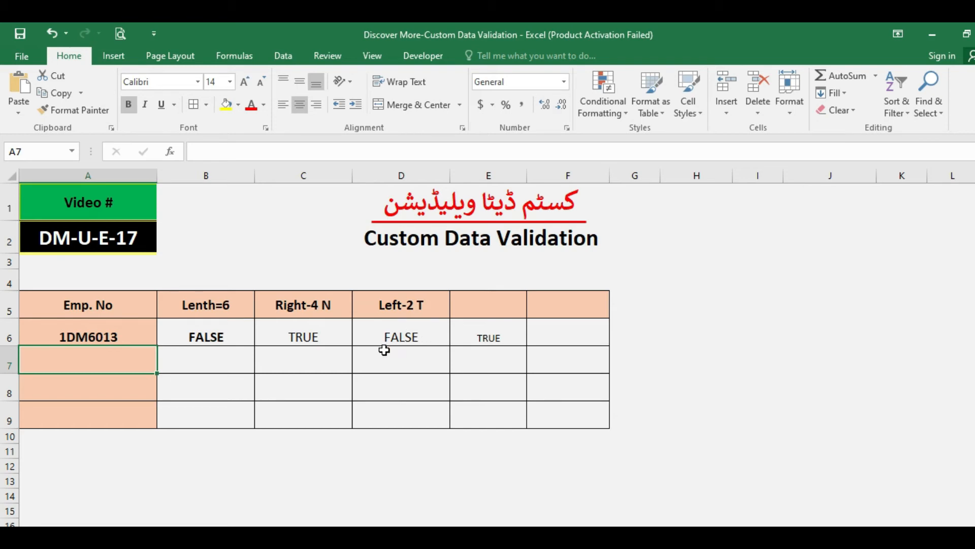
pyautogui.hotkey('ctrl', 'z')
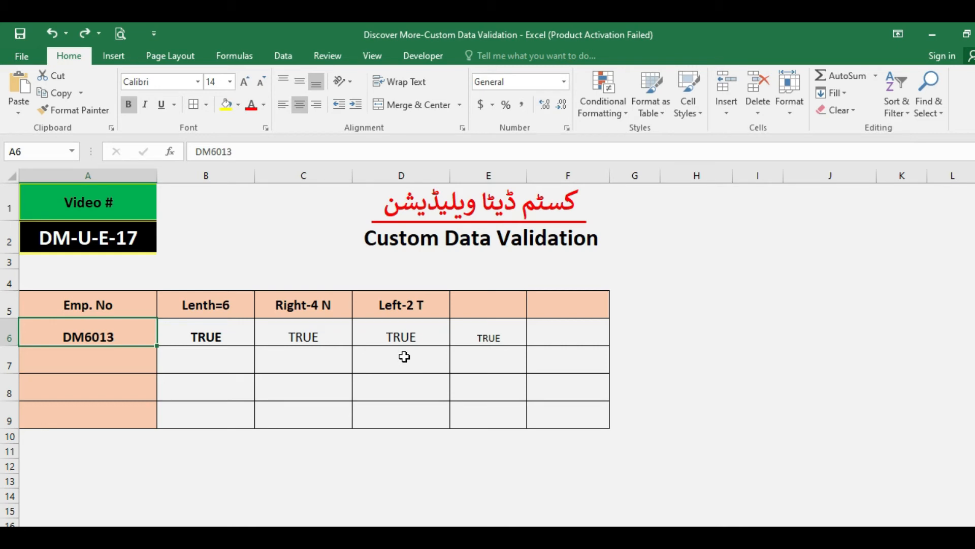
# Review E6's formula and test it by replacing the second letter of A6's employee number with 1, and undo the edit.
pyautogui.click(483, 332)
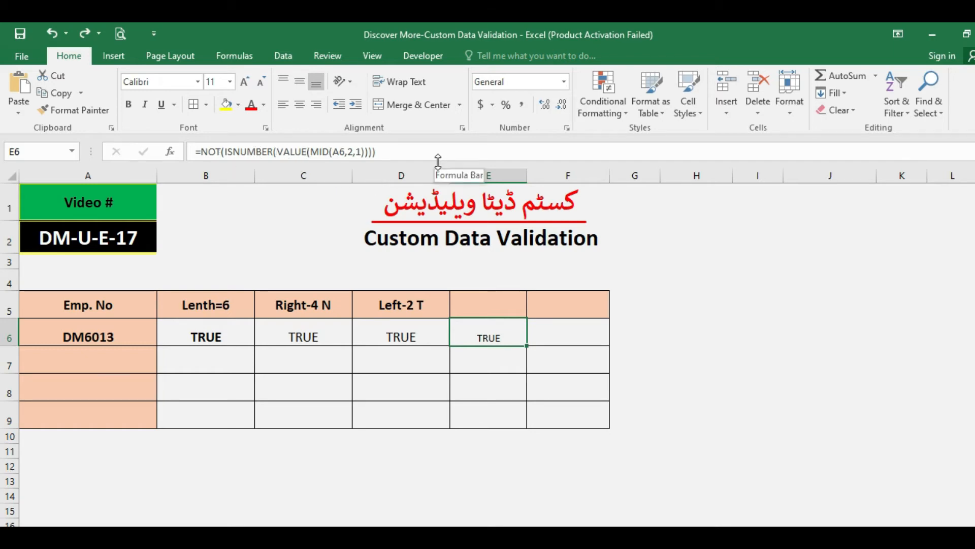
pyautogui.click(95, 337)
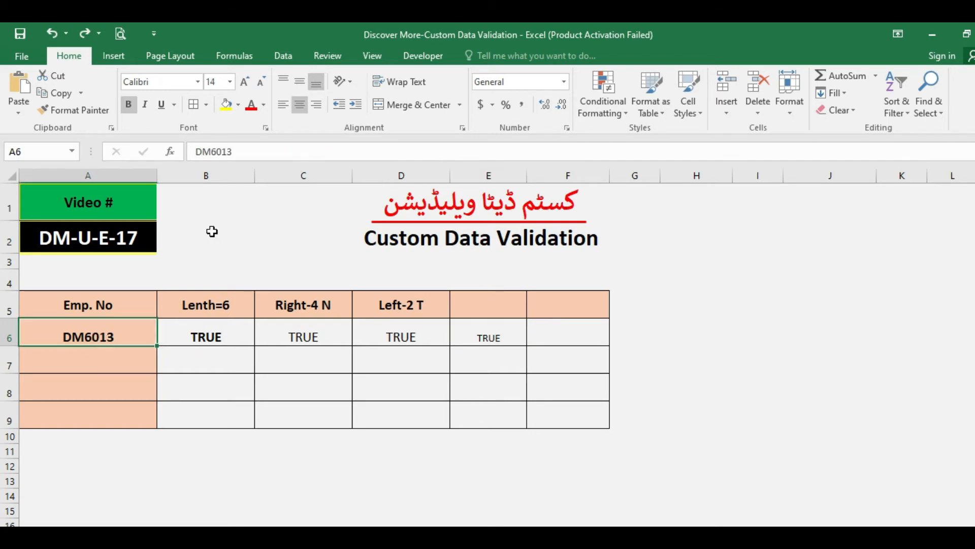
pyautogui.click(207, 151)
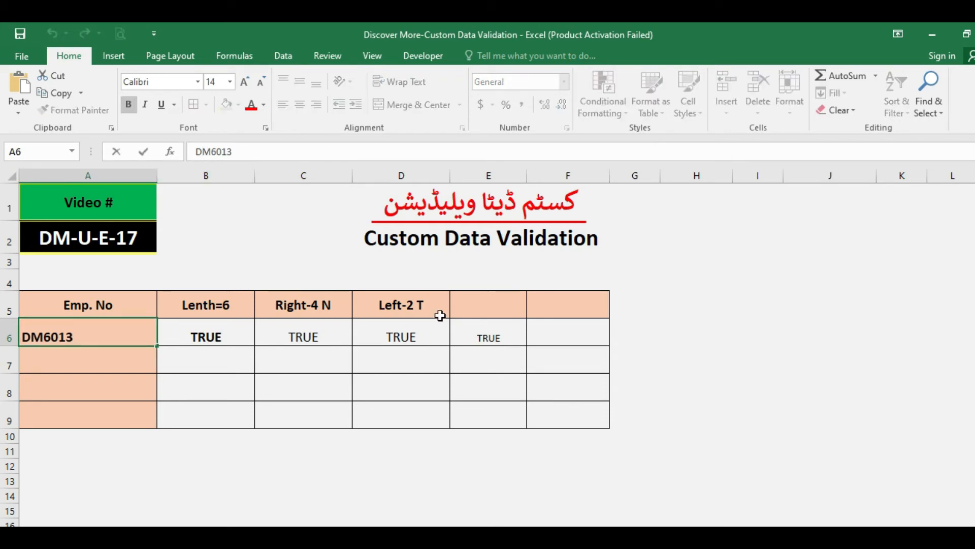
pyautogui.press('Delete')
pyautogui.write('1')
pyautogui.press('Return')
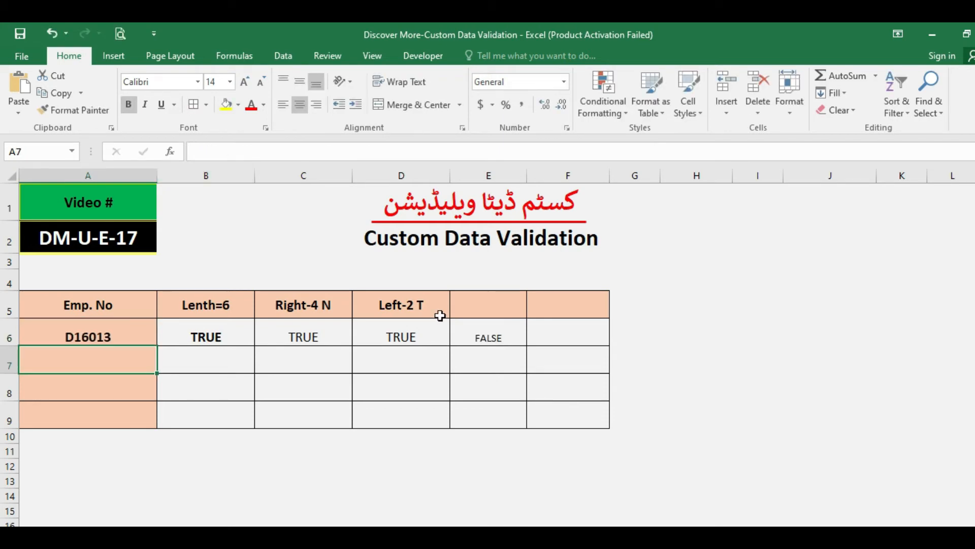
pyautogui.press('Up')
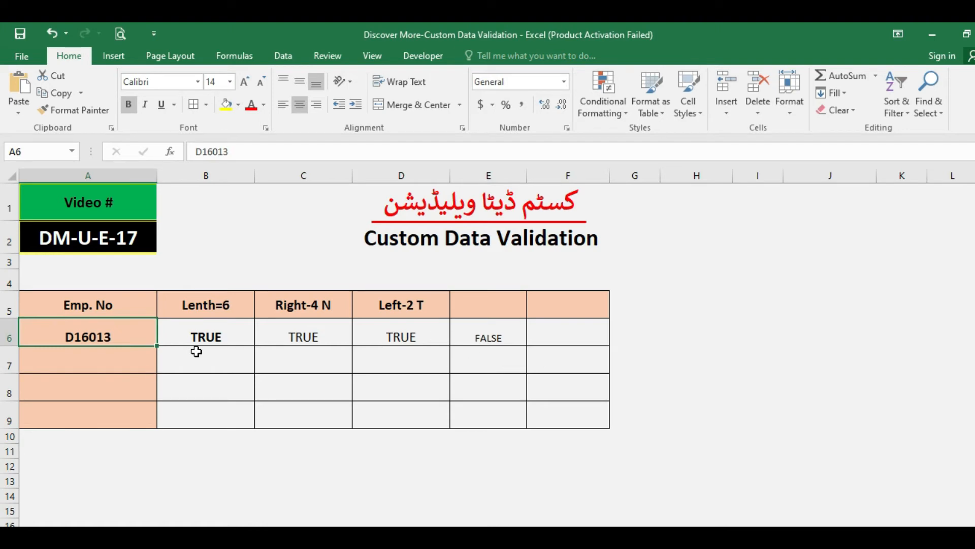
pyautogui.hotkey('ctrl', 'z')
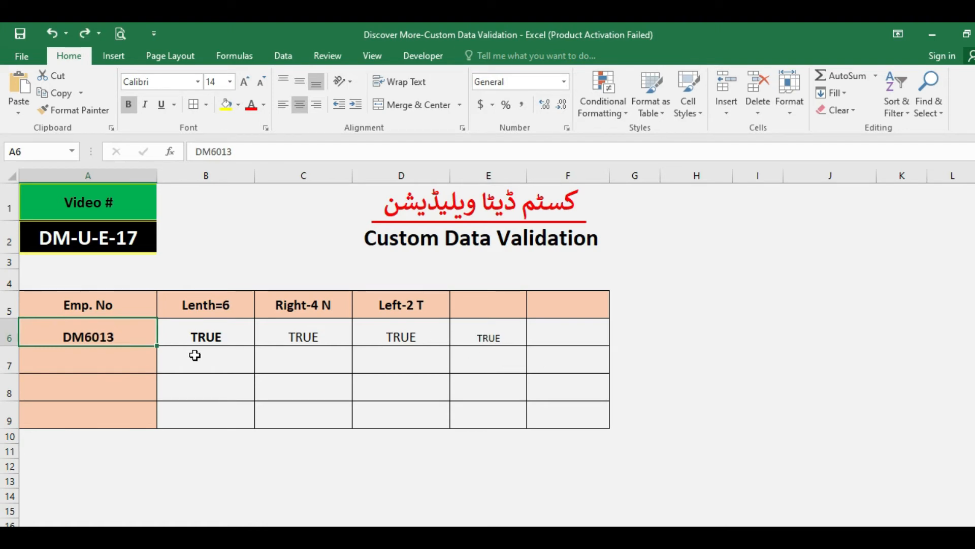
# Copy B6's formatting to the check results in C6:E6 with Format Painter.
pyautogui.click(201, 338)
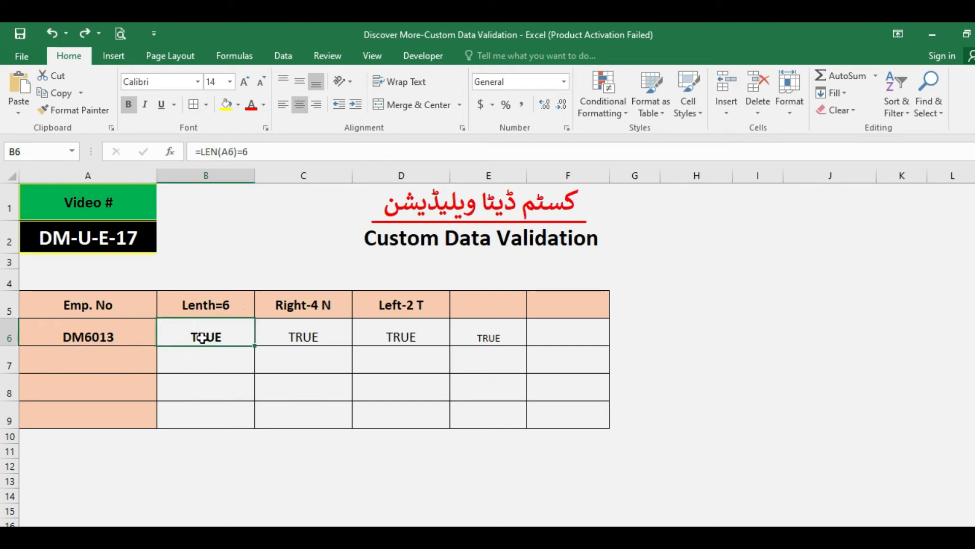
pyautogui.doubleClick(81, 110)
pyautogui.click(305, 335)
pyautogui.moveTo(442, 337); pyautogui.dragTo(488, 337)
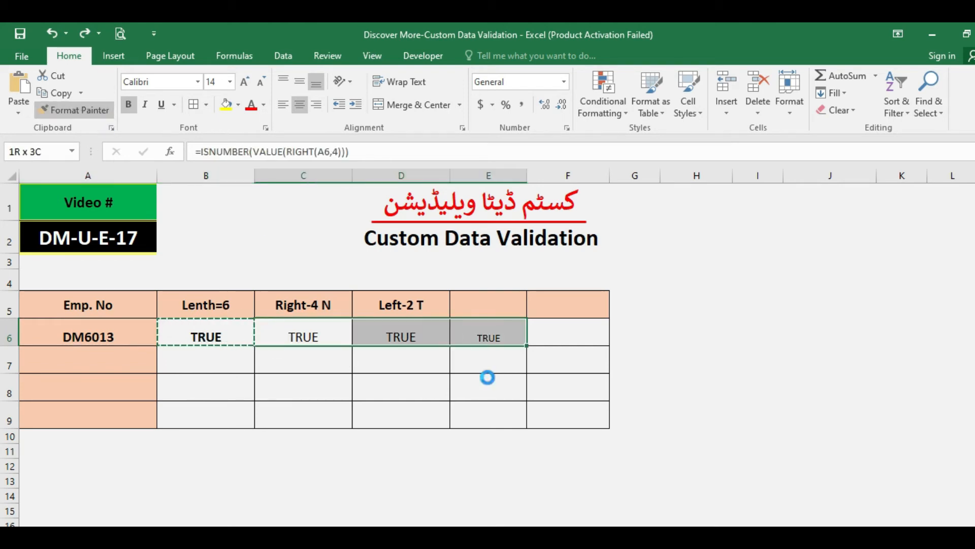
pyautogui.moveTo(225, 354); pyautogui.dragTo(496, 352)
pyautogui.click(227, 339)
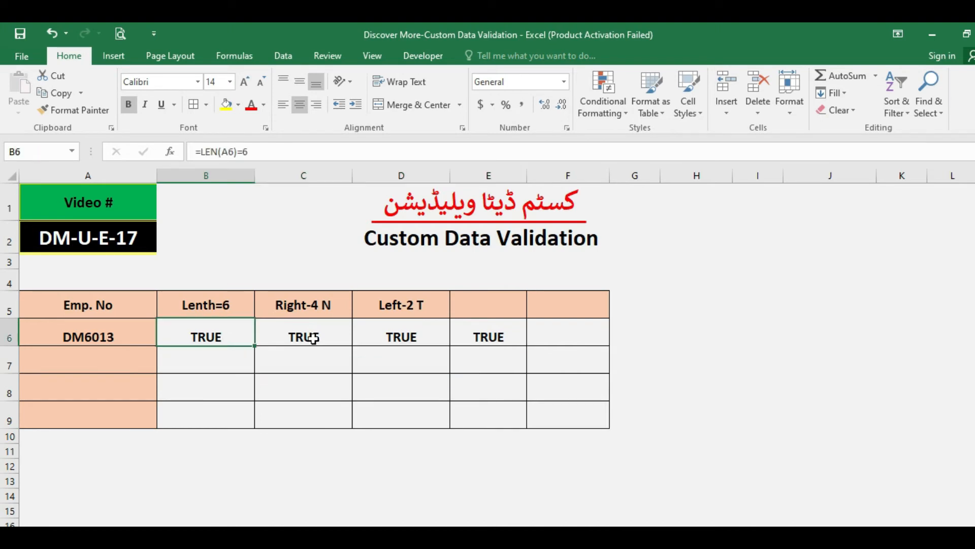
pyautogui.click(305, 336)
pyautogui.click(381, 333)
pyautogui.click(473, 334)
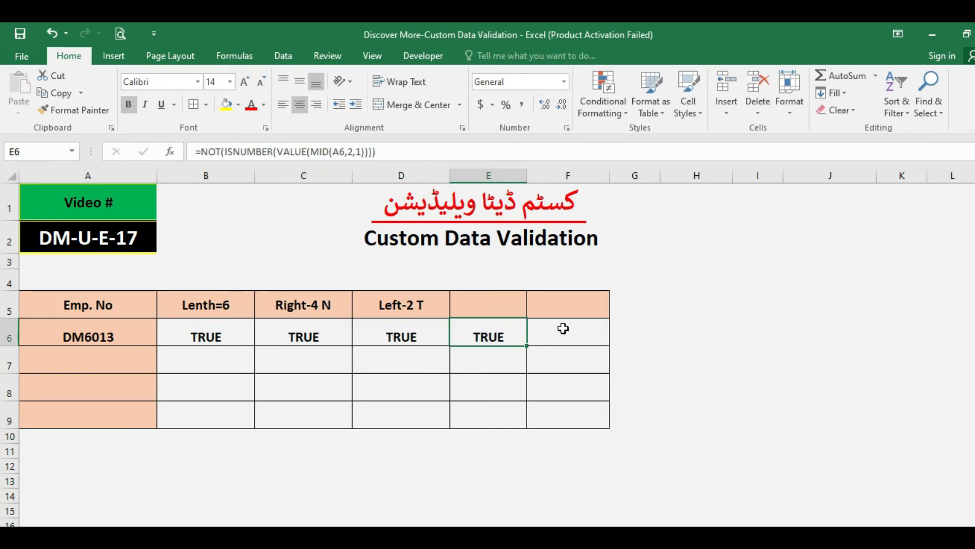
pyautogui.click(563, 334)
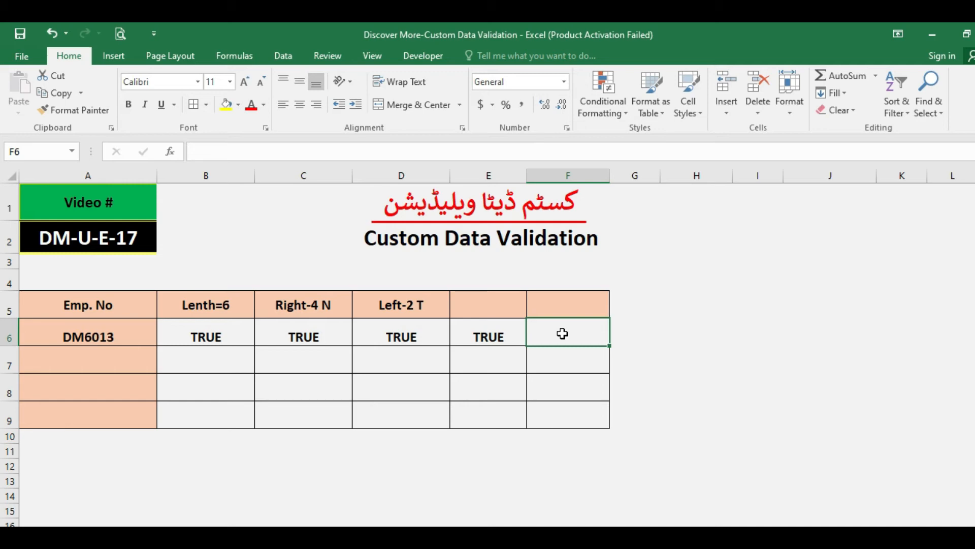
# Copy B6's formula without its equals sign and enter it in B8 as the text 'LEN(A6)=6 with a leading apostrophe.
pyautogui.click(204, 334)
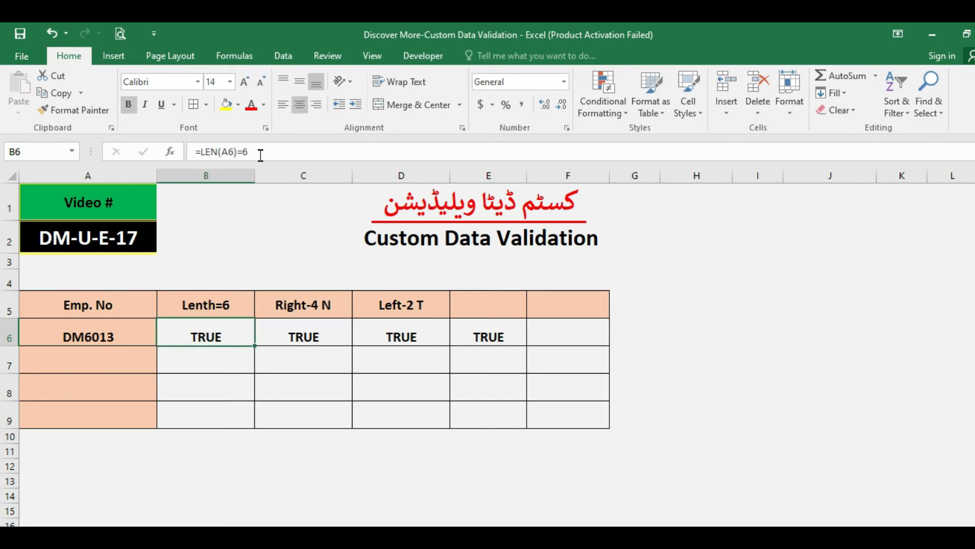
pyautogui.moveTo(261, 155); pyautogui.dragTo(201, 152)
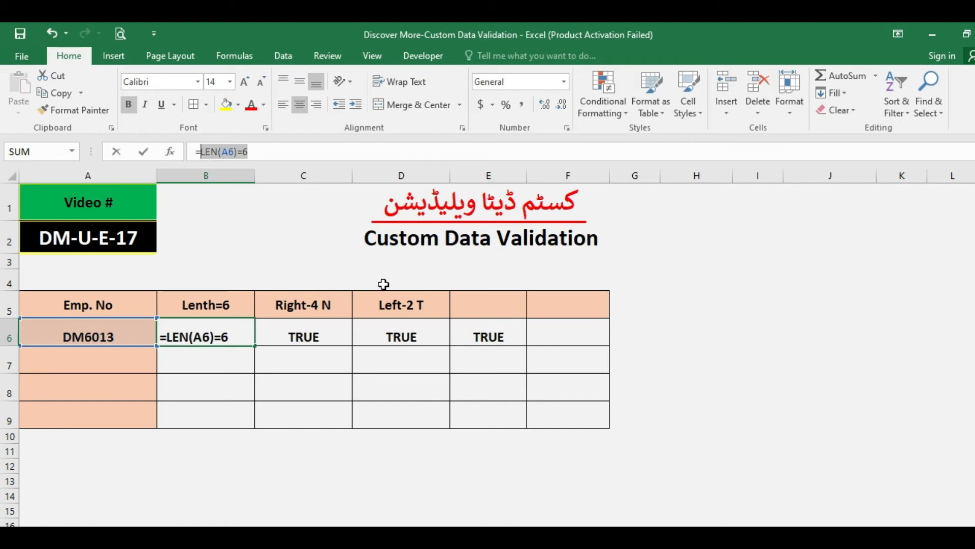
pyautogui.press('Return')
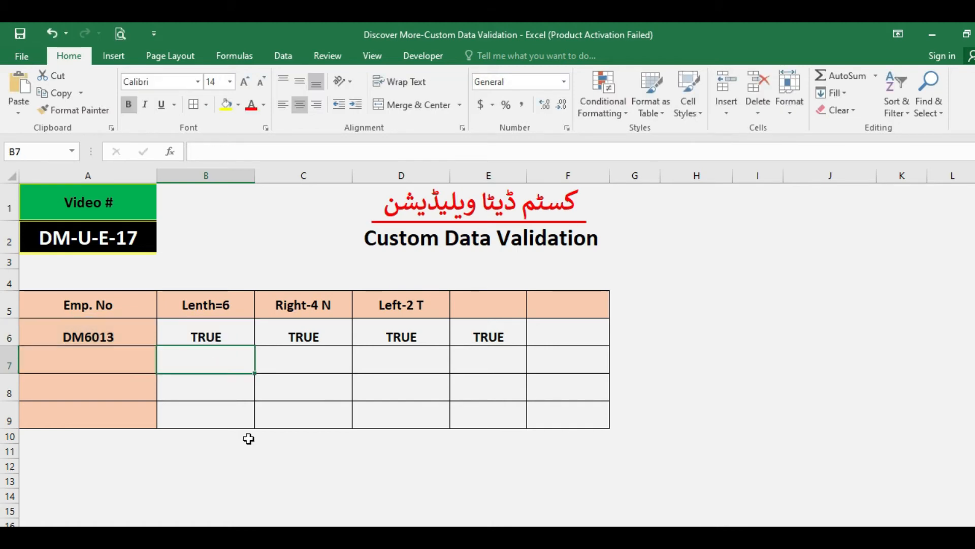
pyautogui.click(200, 388)
pyautogui.click(252, 155)
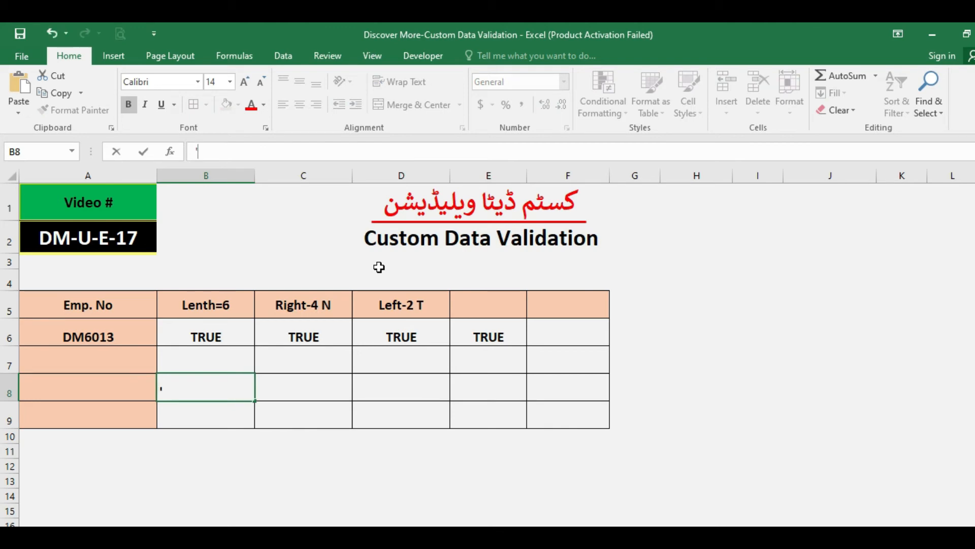
pyautogui.write("'LEN(A6)=6")
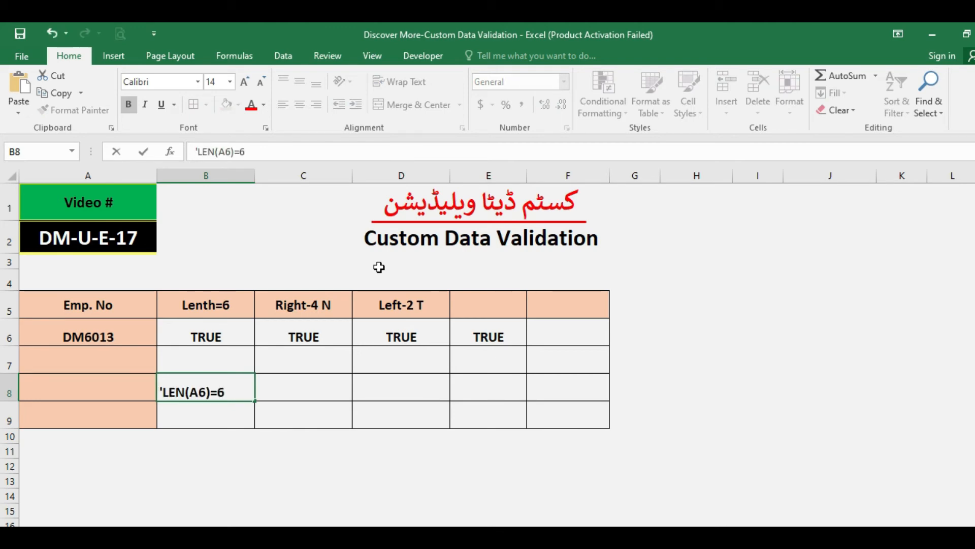
pyautogui.hotkey('ctrl', 'Return')
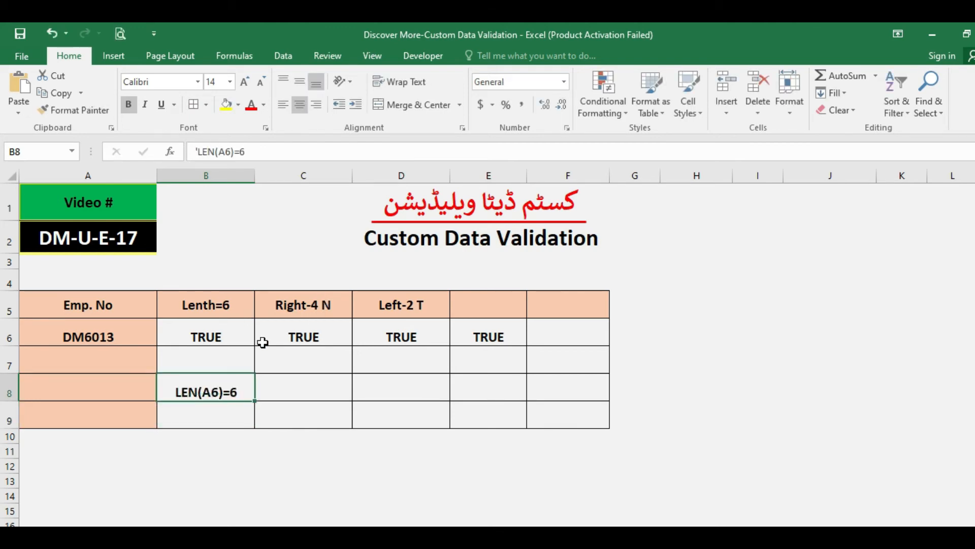
# Copy C6's formula without its equals sign and append it to B8's text after a comma, adding ISNUMBER(VALUE(RIGHT(A6,4))).
pyautogui.click(304, 337)
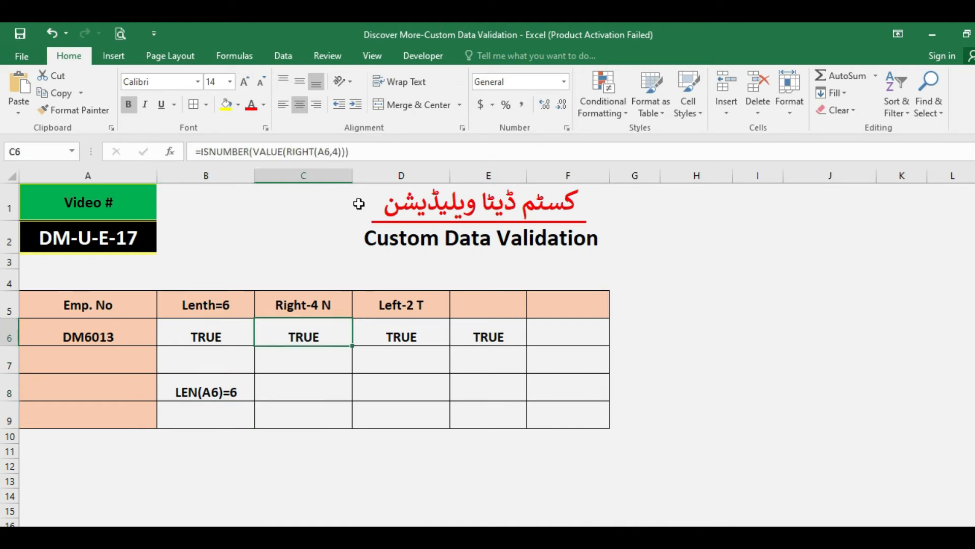
pyautogui.moveTo(355, 152); pyautogui.dragTo(202, 154)
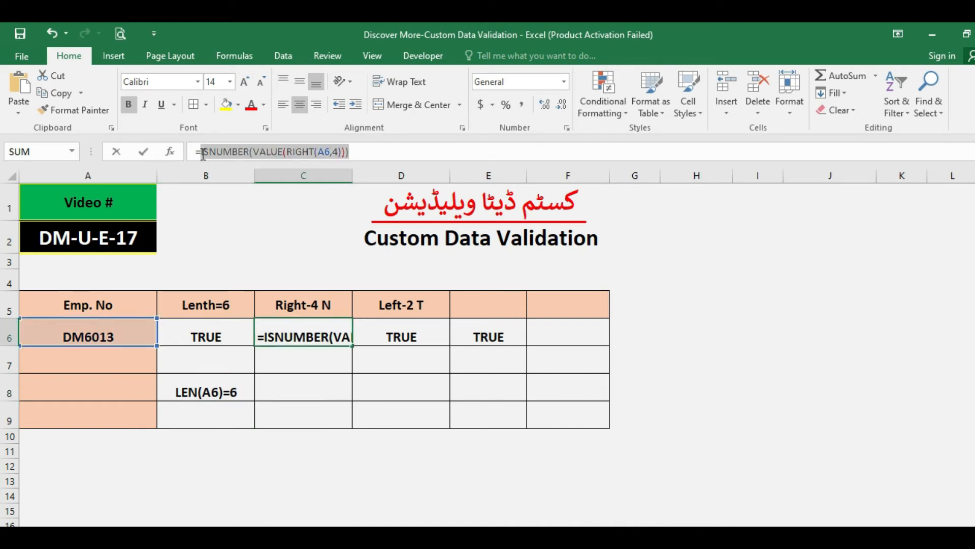
pyautogui.hotkey('ctrl', 'c')
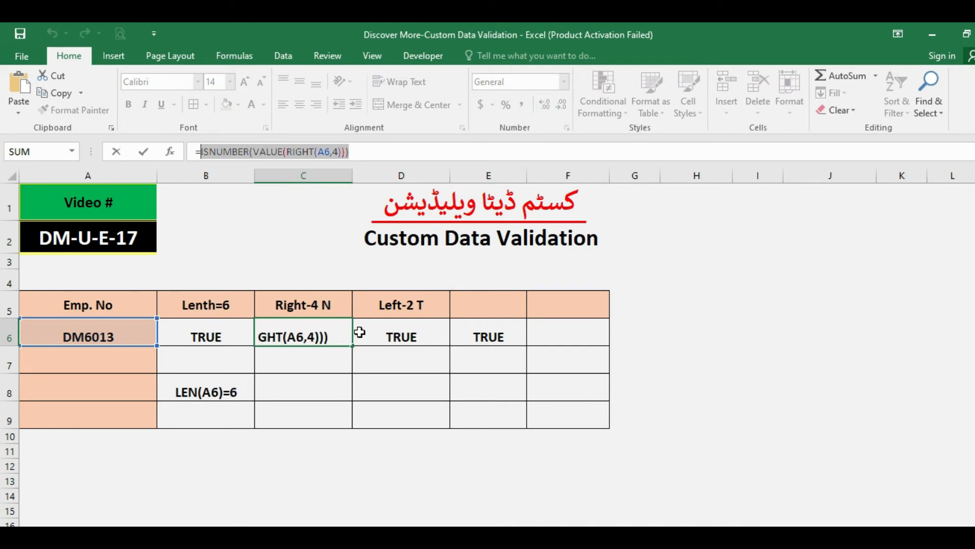
pyautogui.press('Return')
pyautogui.click(220, 392)
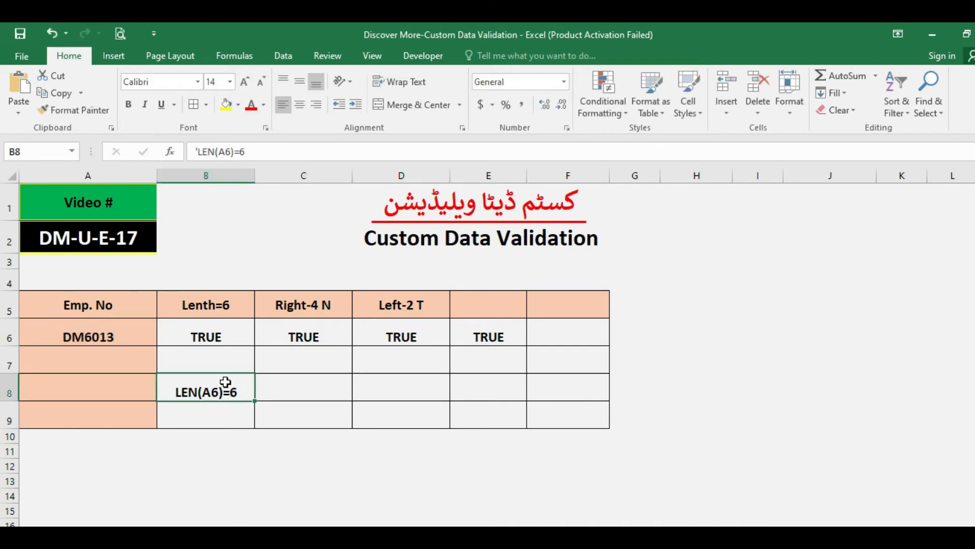
pyautogui.click(286, 153)
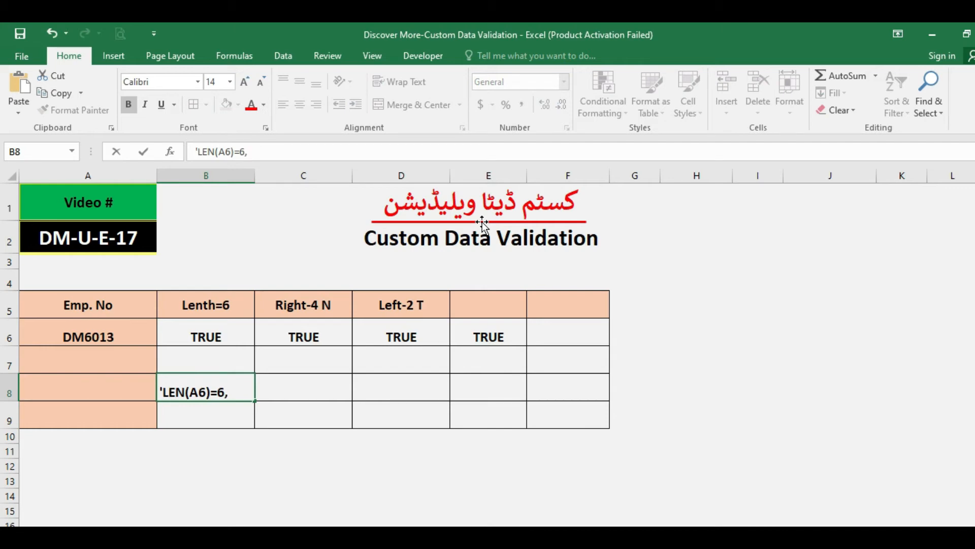
pyautogui.write(',')
pyautogui.hotkey('ctrl', 'v')
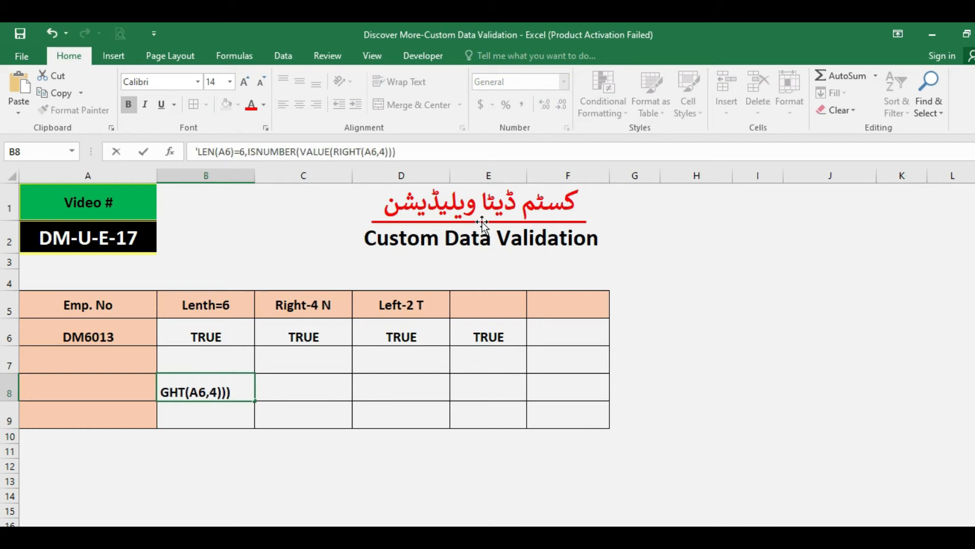
pyautogui.press('Return')
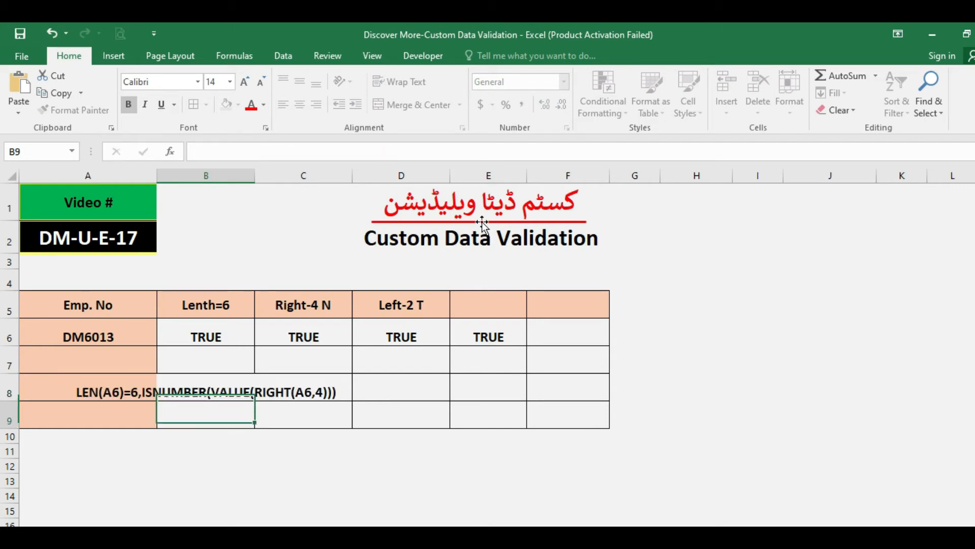
pyautogui.press('Up')
# Append a comma and D6's formula without its equals sign, NOT(ISNUMBER(VALUE(LEFT(A6,1)))), to B8's text, and left-align the cell.
pyautogui.click(397, 335)
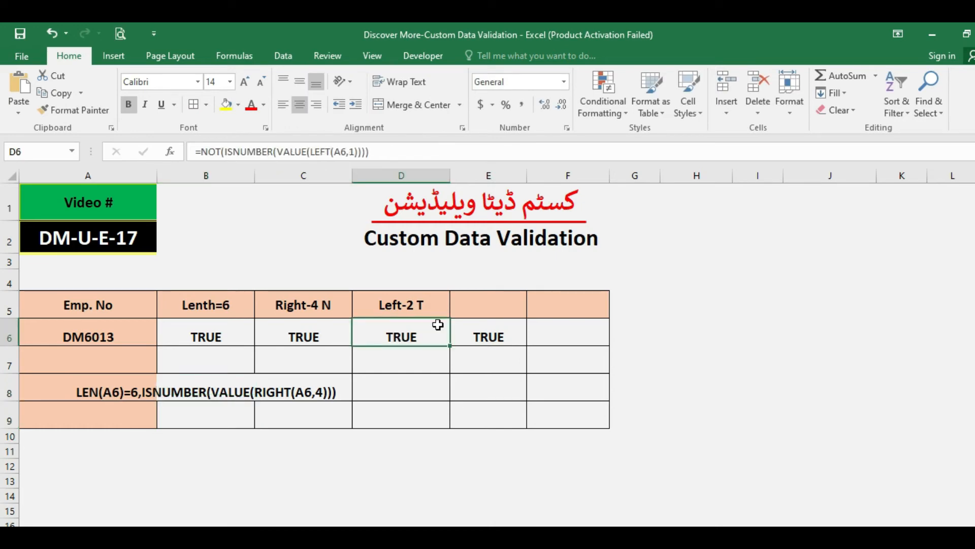
pyautogui.moveTo(384, 152); pyautogui.dragTo(204, 152)
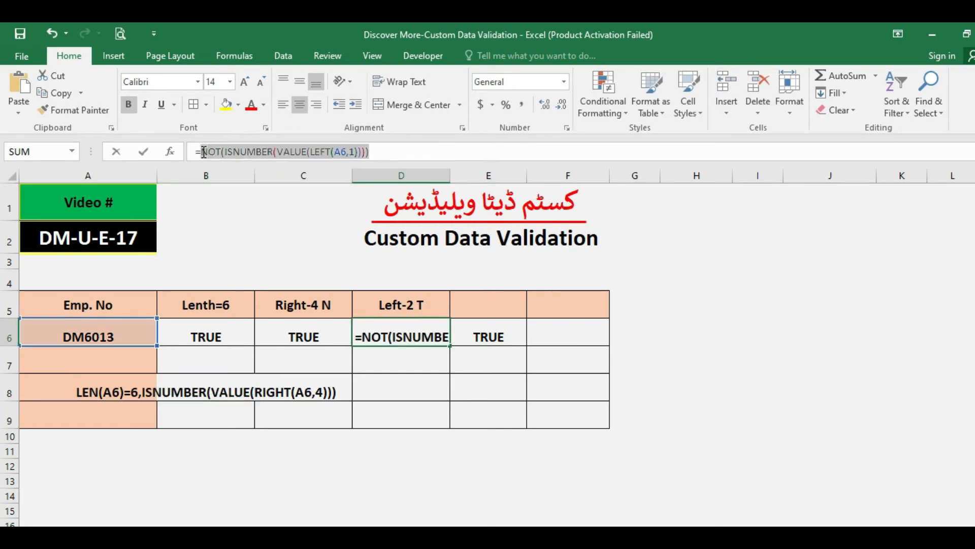
pyautogui.hotkey('ctrl', 'c')
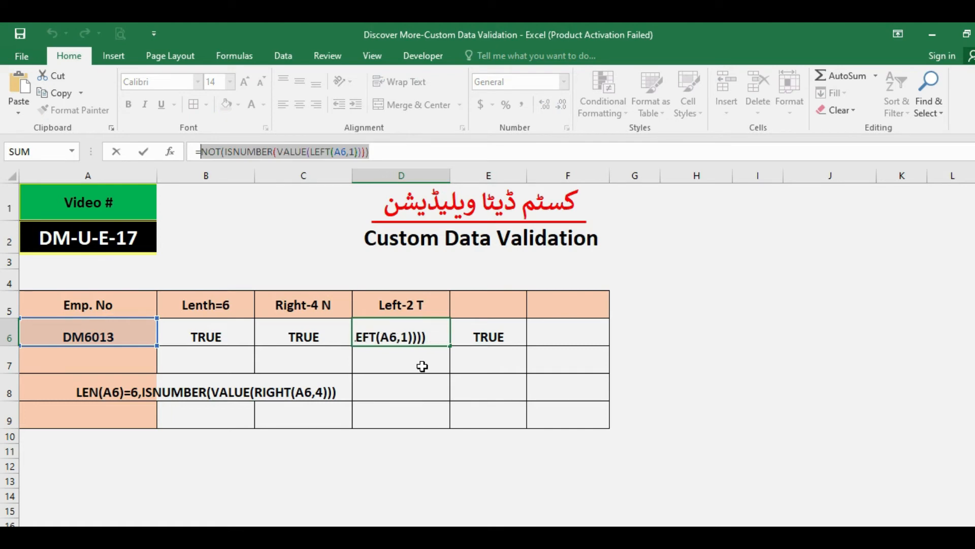
pyautogui.press('Return')
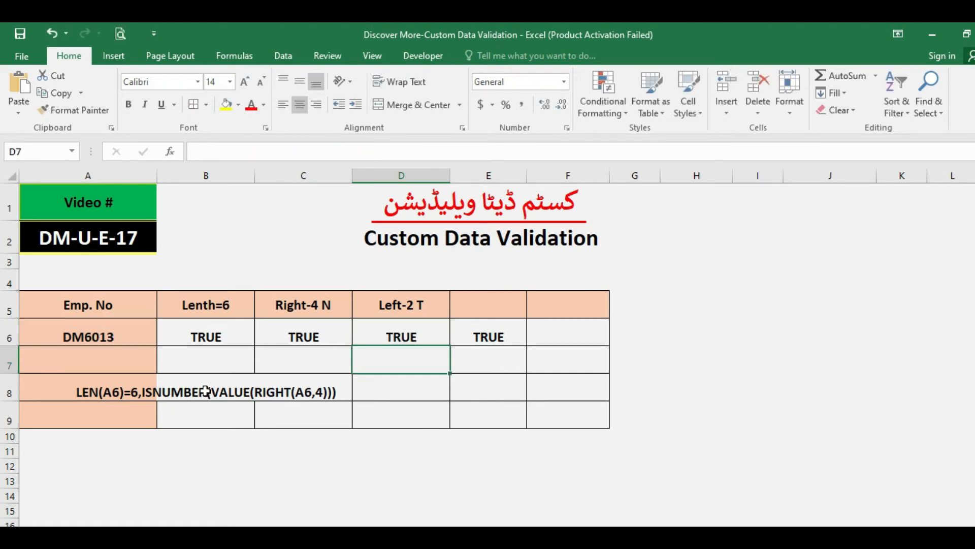
pyautogui.click(209, 394)
pyautogui.click(405, 152)
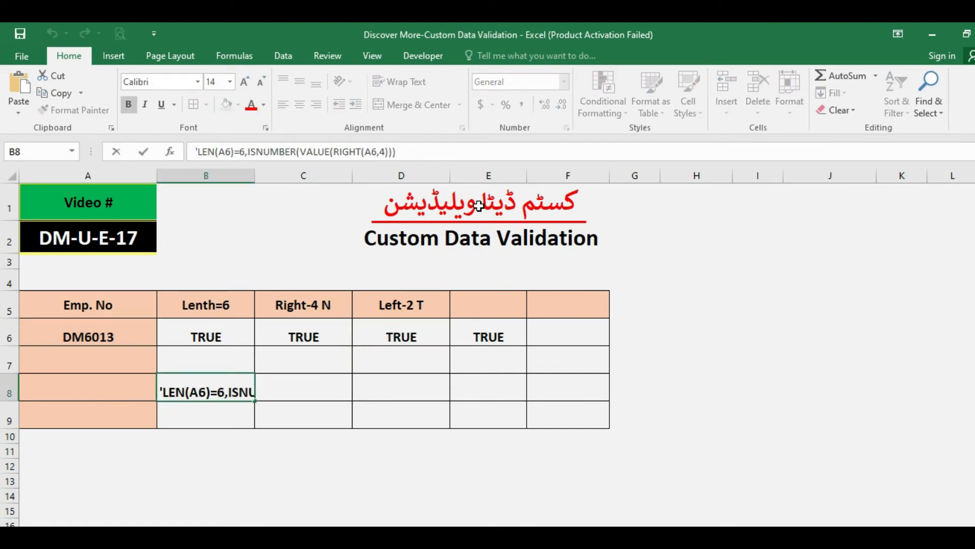
pyautogui.write(',')
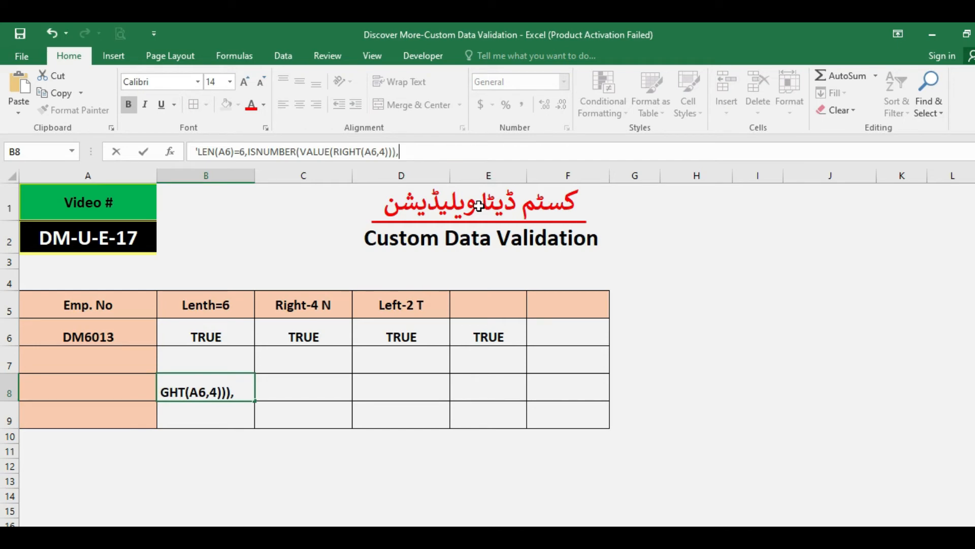
pyautogui.hotkey('ctrl', 'v')
pyautogui.press('Return')
pyautogui.press('Up')
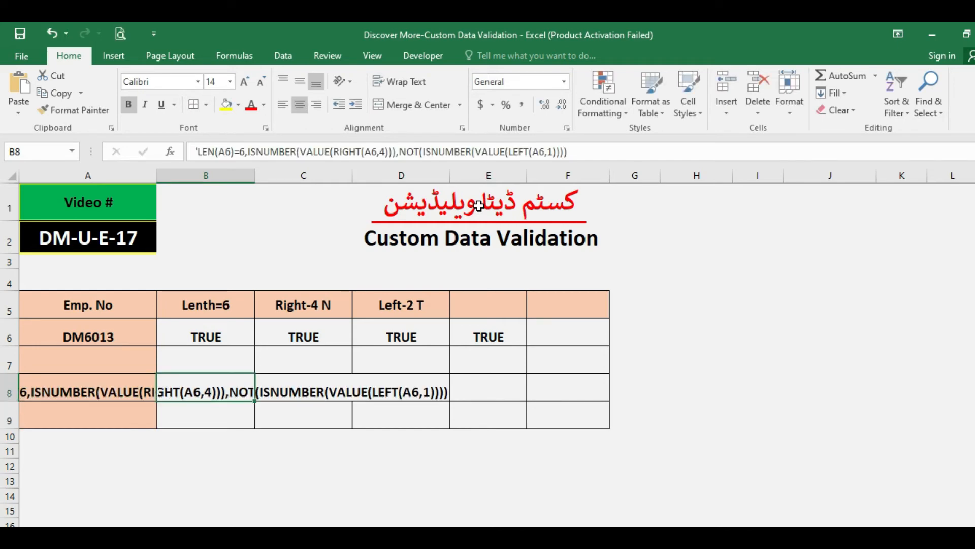
pyautogui.click(284, 107)
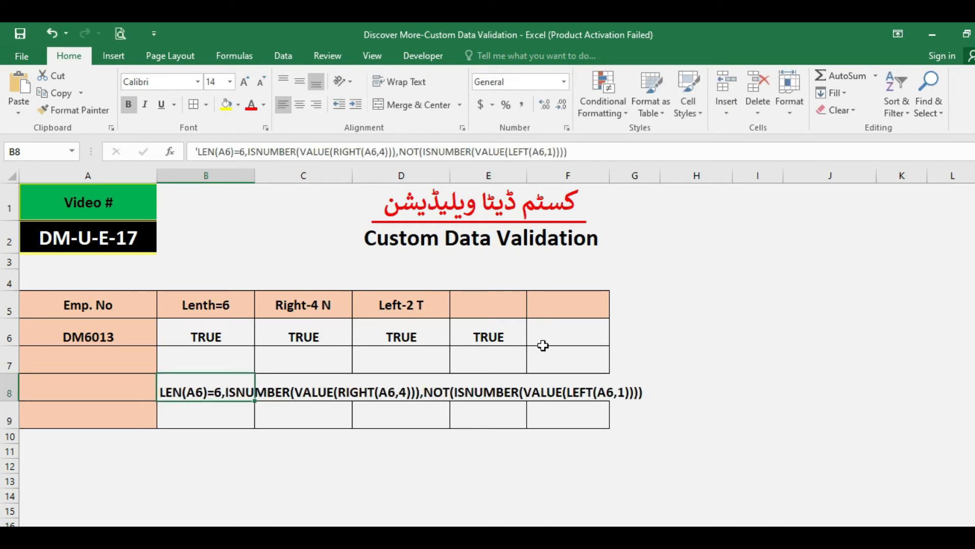
# Append a comma and E6's formula without its equals sign, NOT(ISNUMBER(VALUE(MID(A6,2,1)))), to B8's text.
pyautogui.click(505, 336)
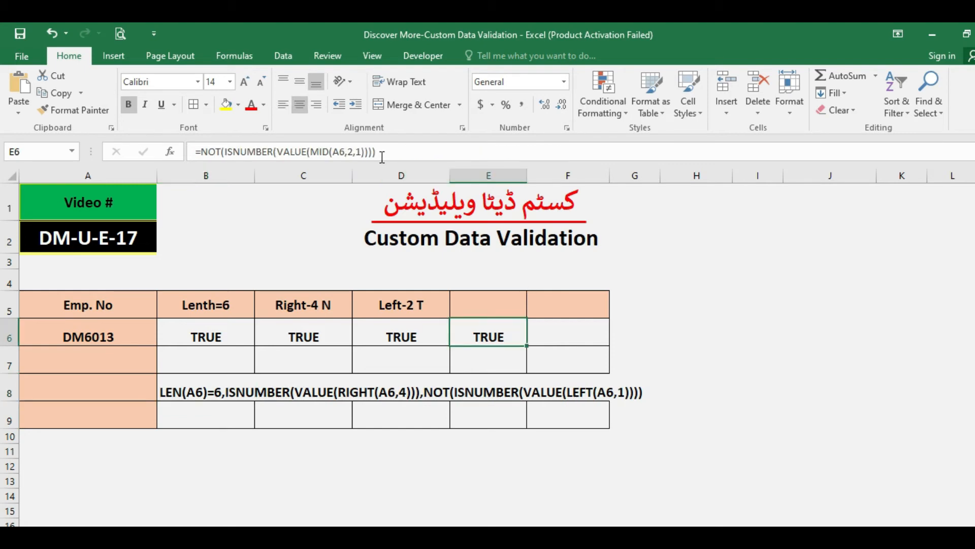
pyautogui.moveTo(378, 152); pyautogui.dragTo(200, 156)
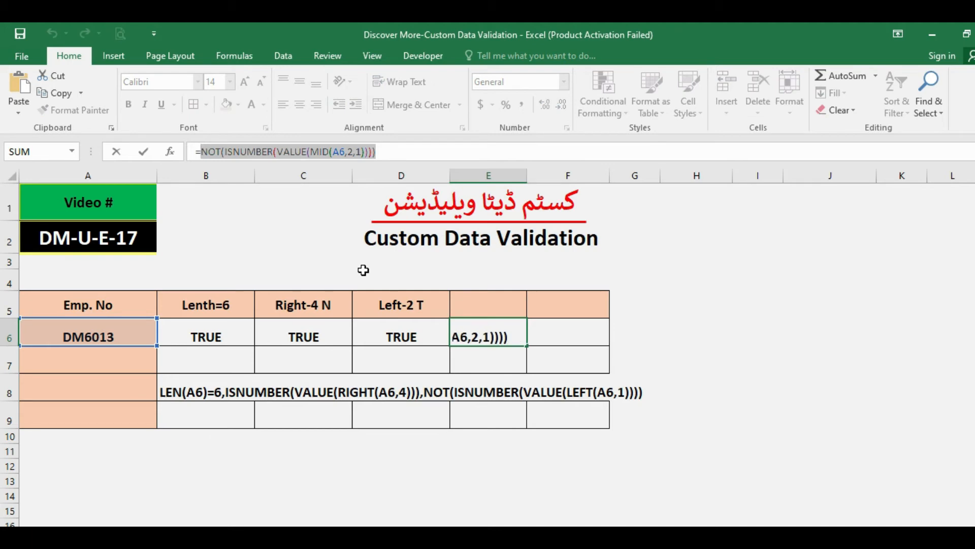
pyautogui.press('Return')
pyautogui.click(212, 379)
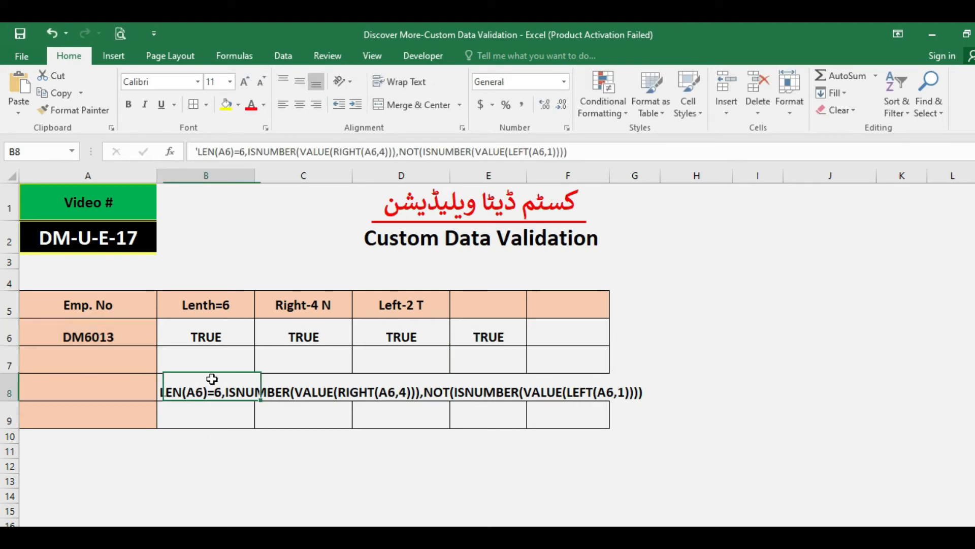
pyautogui.click(570, 153)
pyautogui.write(',')
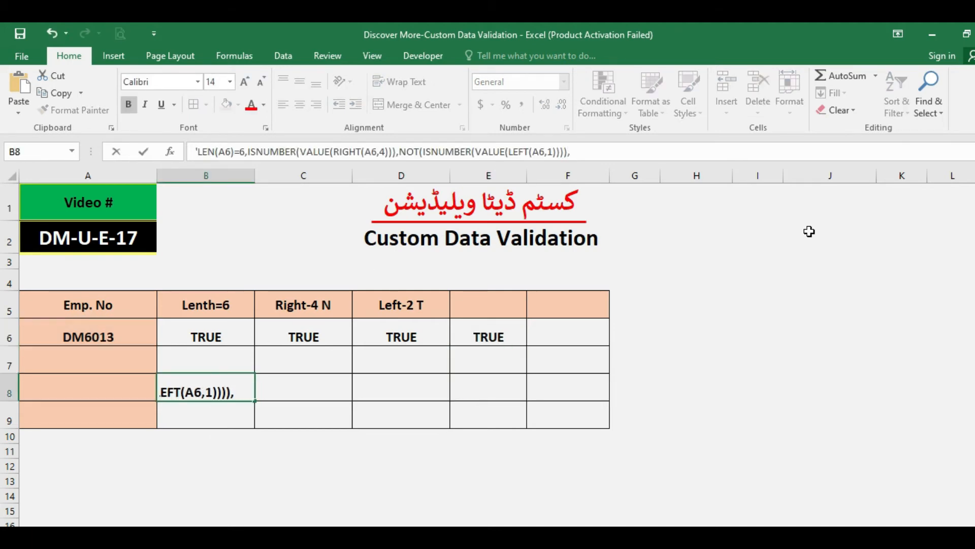
pyautogui.hotkey('ctrl', 'v')
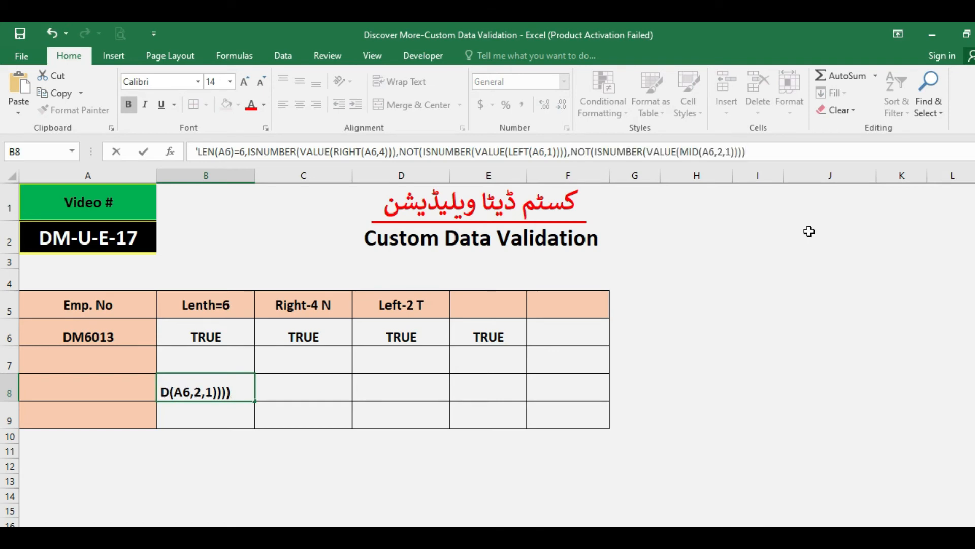
pyautogui.press('Return')
pyautogui.press('Up')
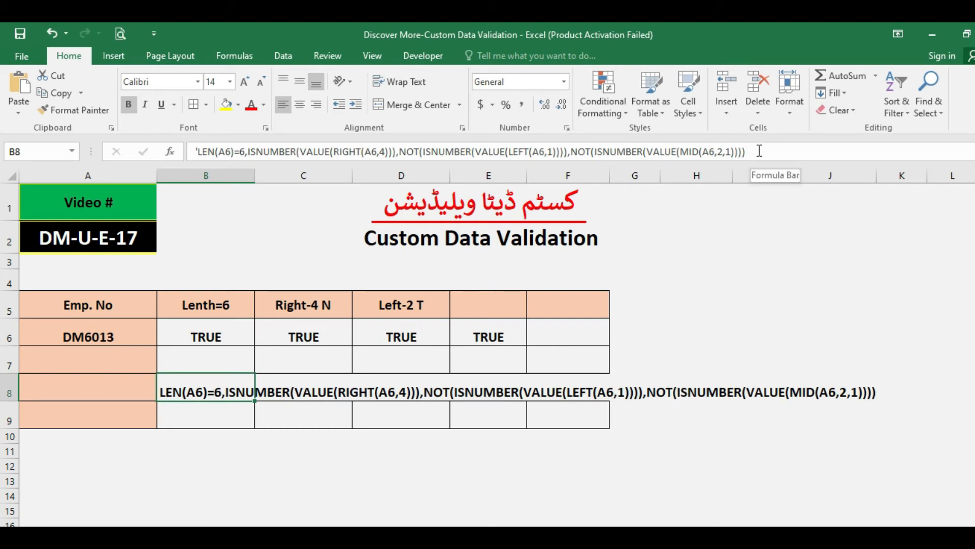
# Copy B8's text without the apostrophe into F6 within an AND formula: =AND(LEN(A6)=6,ISNUMBER(VALUE(RIGHT(A6,4))),NOT(ISNUMBER(VALUE(LEFT(A6,1)))),NOT(ISNUMBER(VALUE(MID(A6,2,1))))).
pyautogui.moveTo(759, 151); pyautogui.dragTo(200, 153)
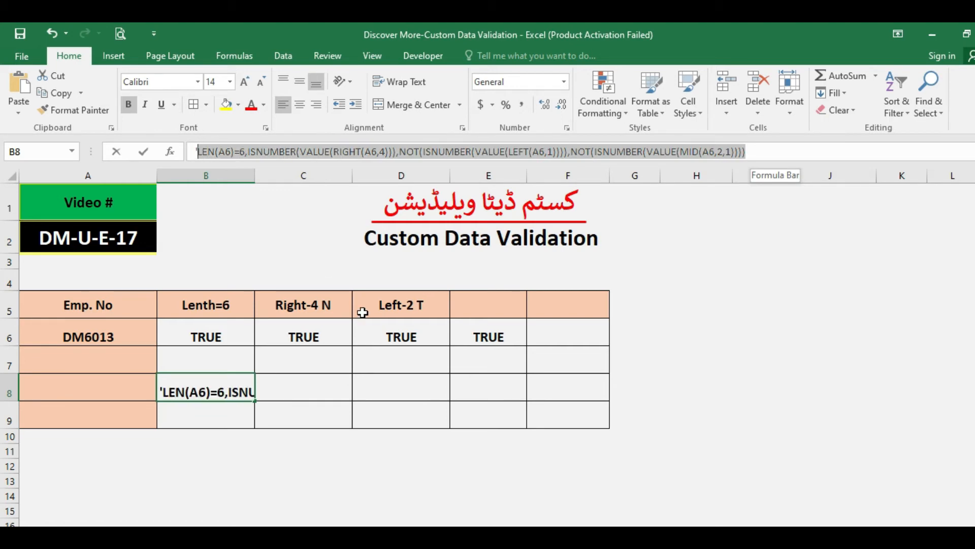
pyautogui.press('Return')
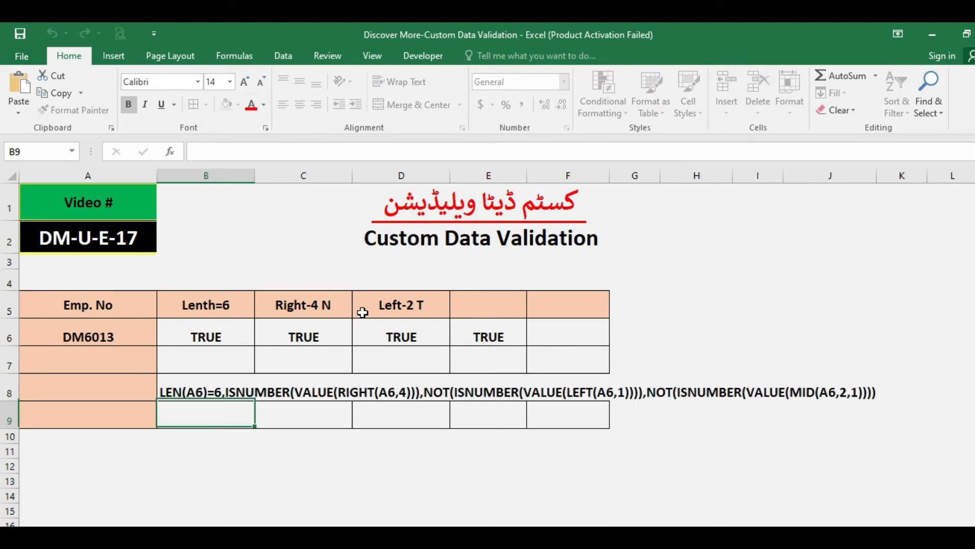
pyautogui.click(567, 333)
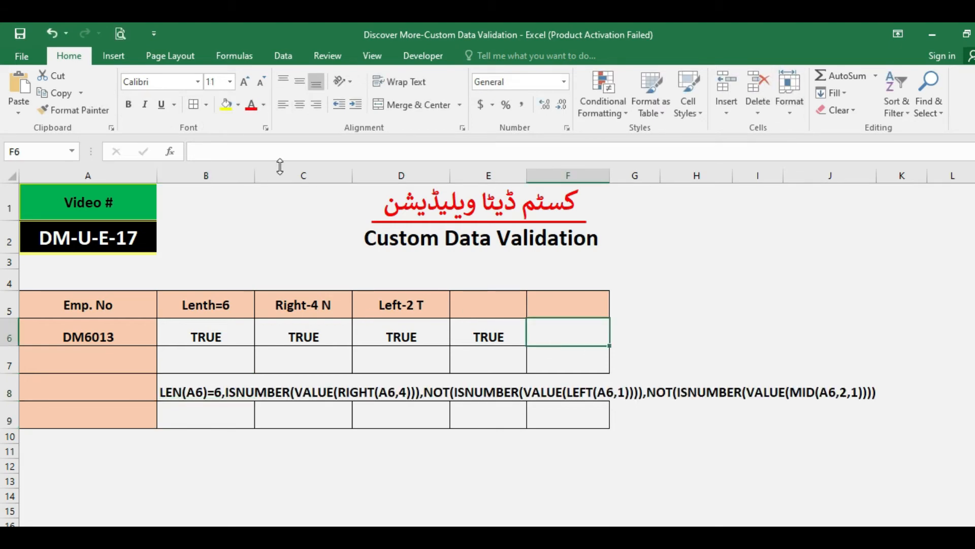
pyautogui.write('=')
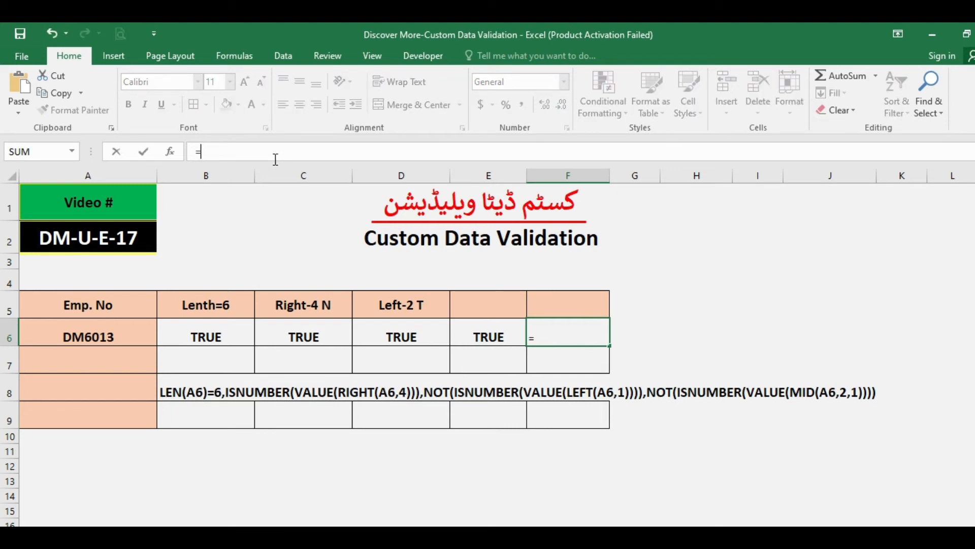
pyautogui.write('AND(')
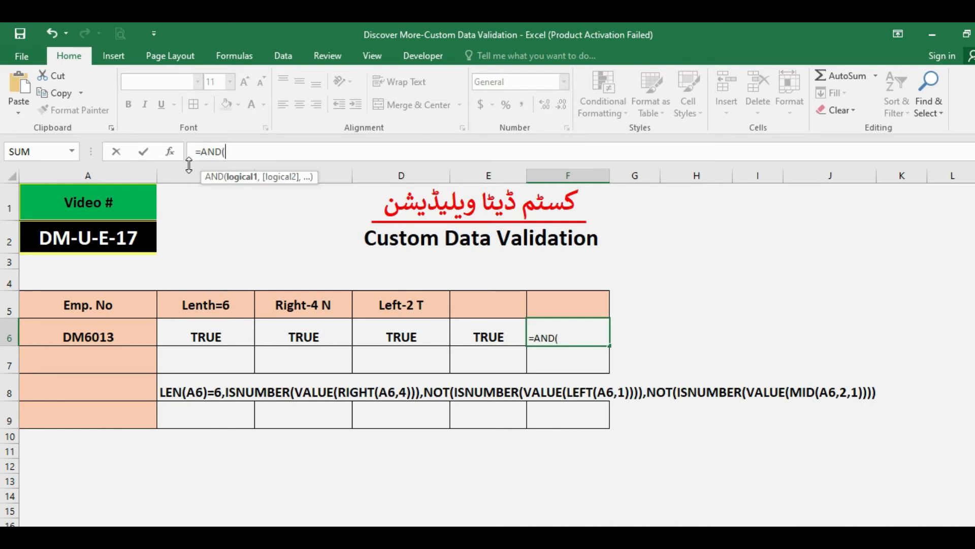
pyautogui.hotkey('ctrl', 'v')
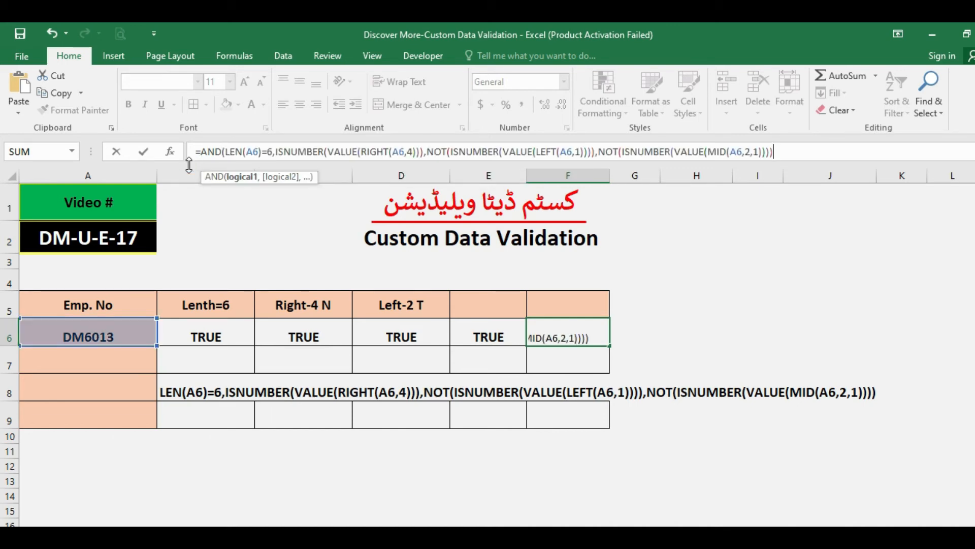
pyautogui.press('Return')
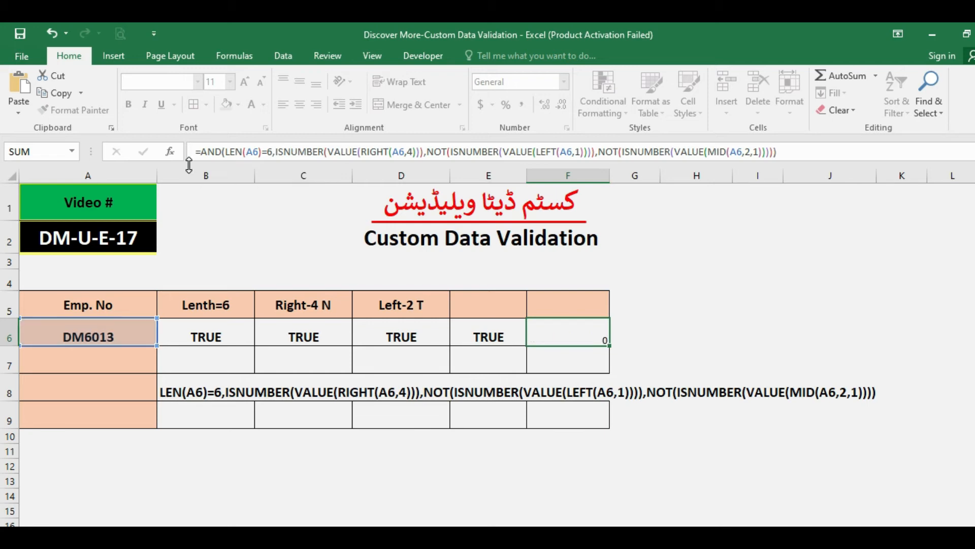
pyautogui.press('Up')
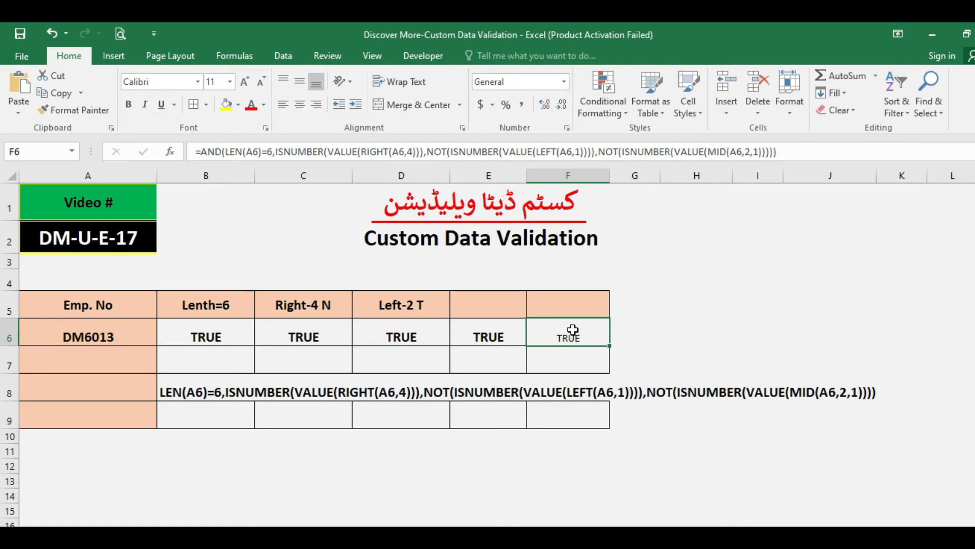
# Copy E6's formatting to the combined check result in F6 with Format Painter.
pyautogui.click(501, 340)
pyautogui.click(74, 110)
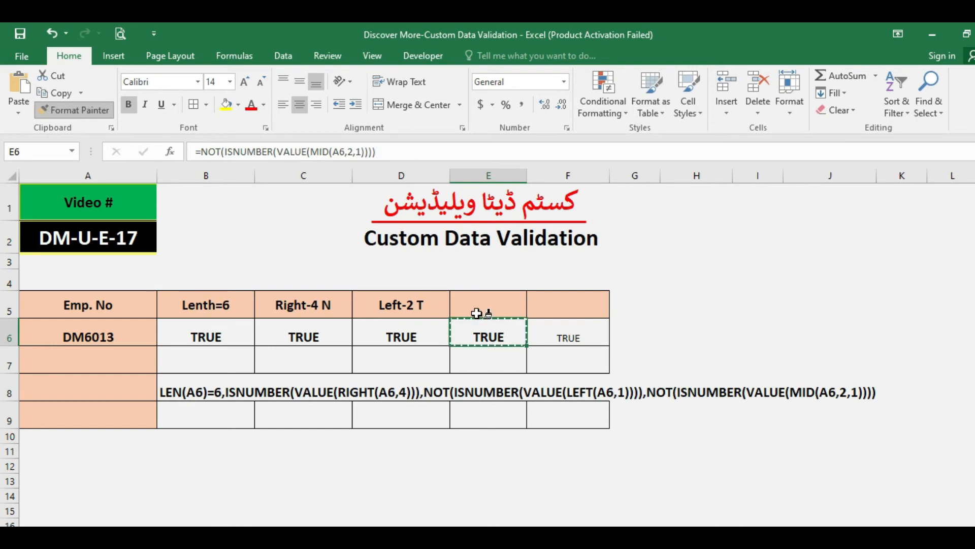
pyautogui.click(531, 343)
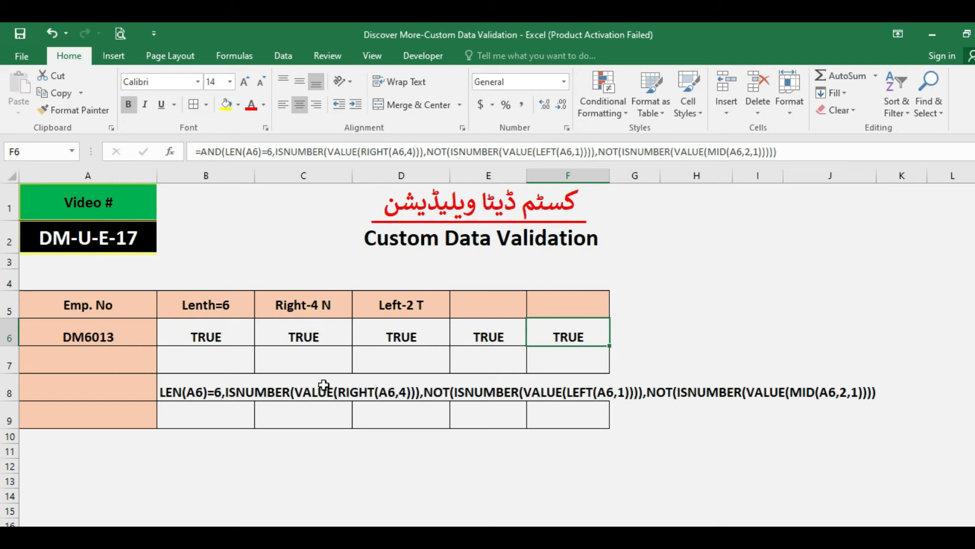
pyautogui.click(196, 350)
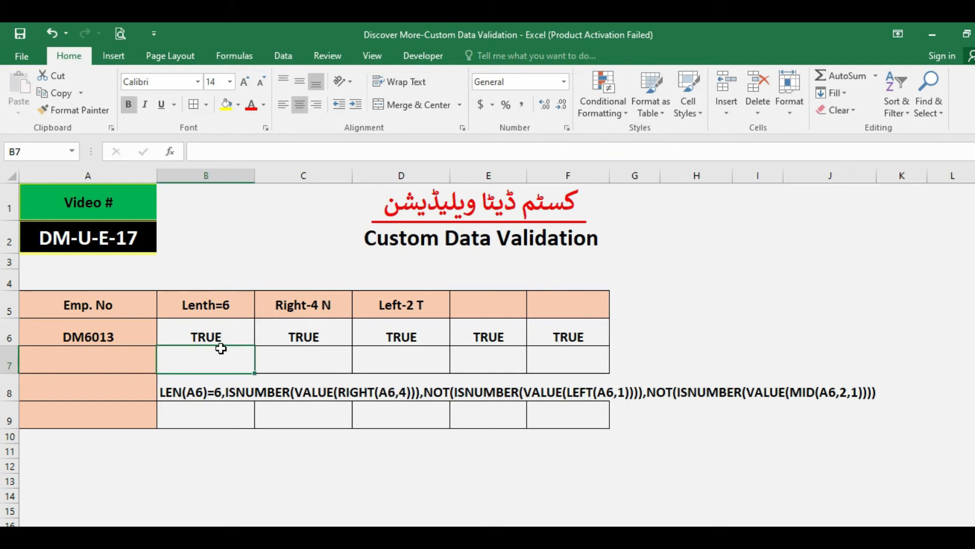
pyautogui.click(296, 339)
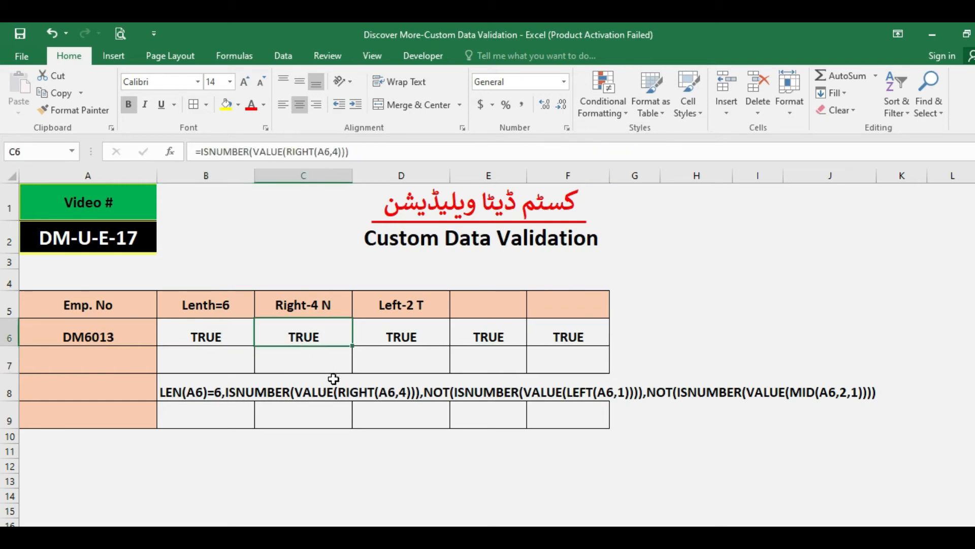
pyautogui.click(397, 338)
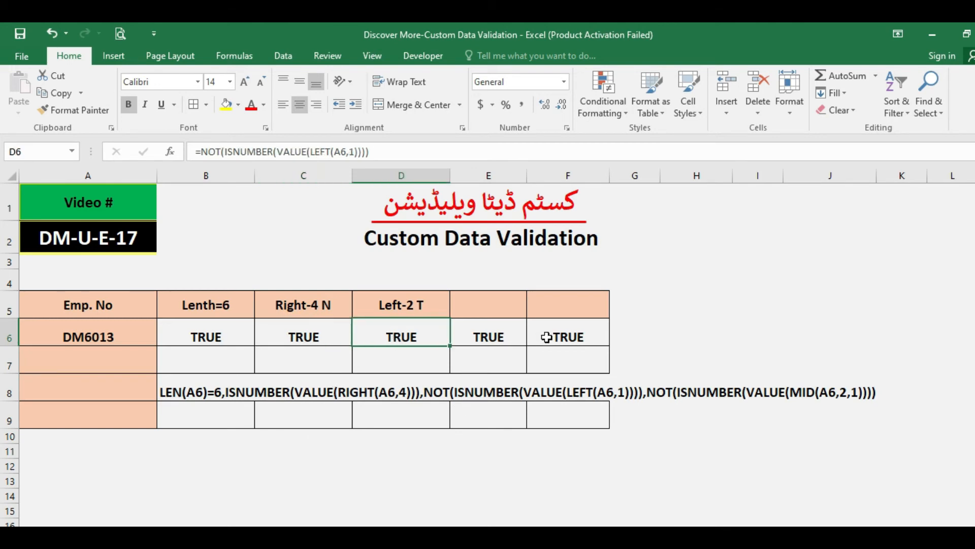
pyautogui.click(569, 337)
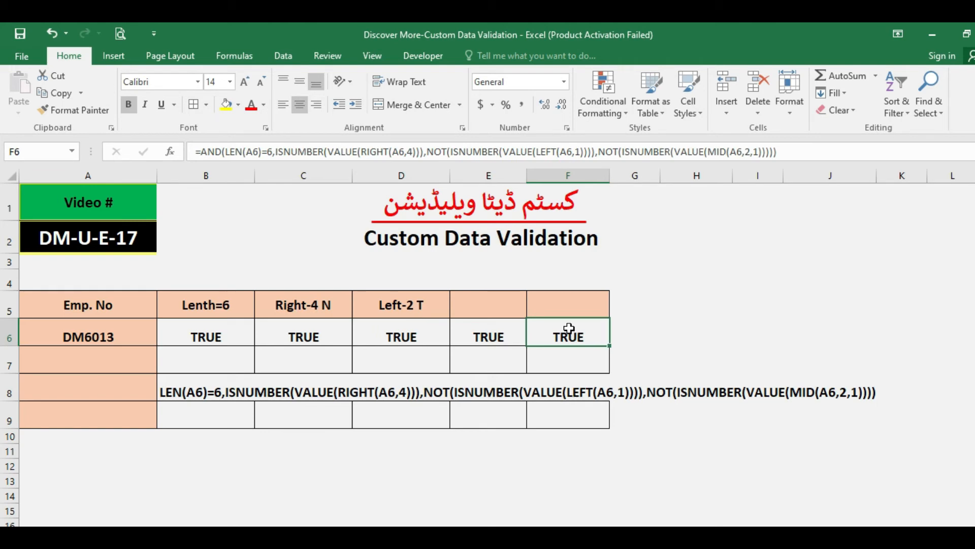
# Test the checks by replacing the last digit of A6's employee number with N, and undo the change.
pyautogui.click(113, 322)
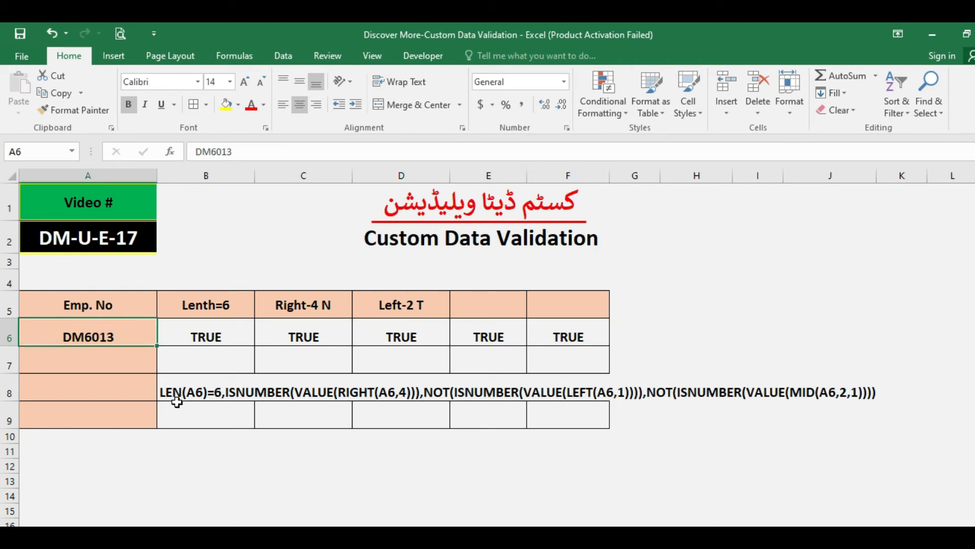
pyautogui.click(251, 152)
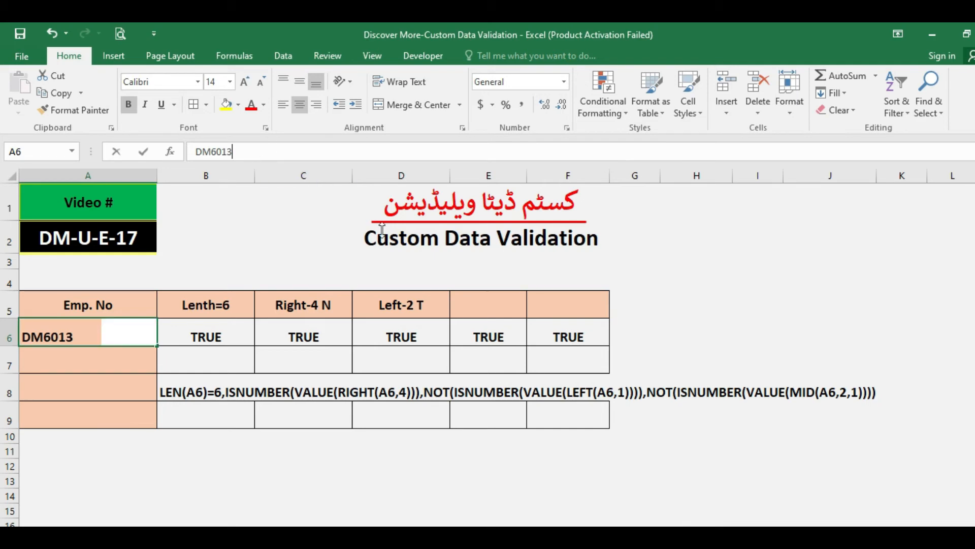
pyautogui.press('BackSpace')
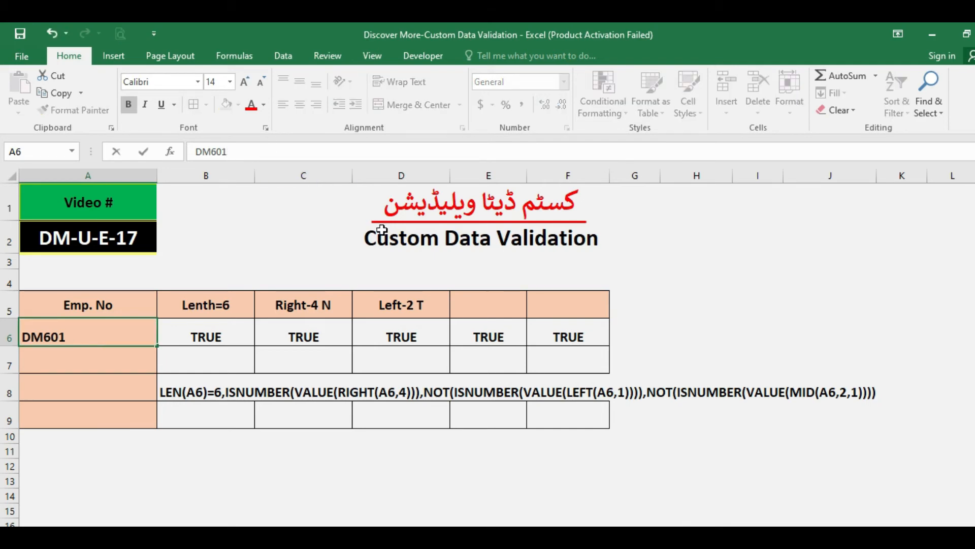
pyautogui.write('N')
pyautogui.press('Return')
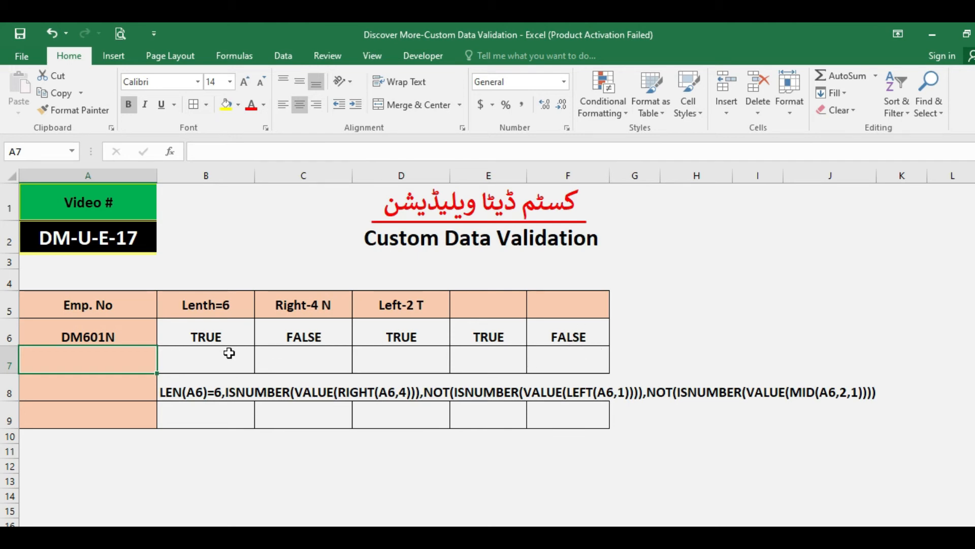
pyautogui.hotkey('ctrl', 'z')
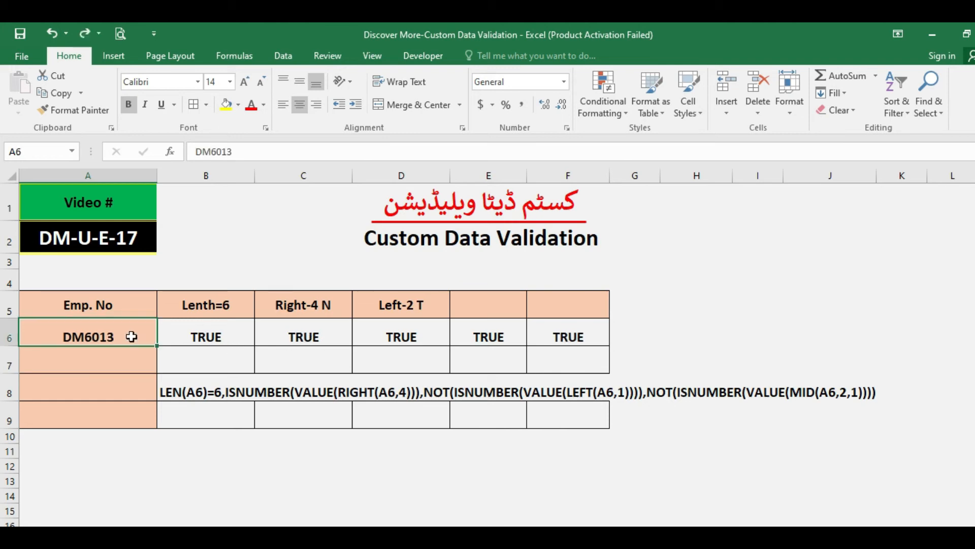
# Test the checks by inserting a 1 in front of A6's employee number, and undo the change.
pyautogui.click(193, 151)
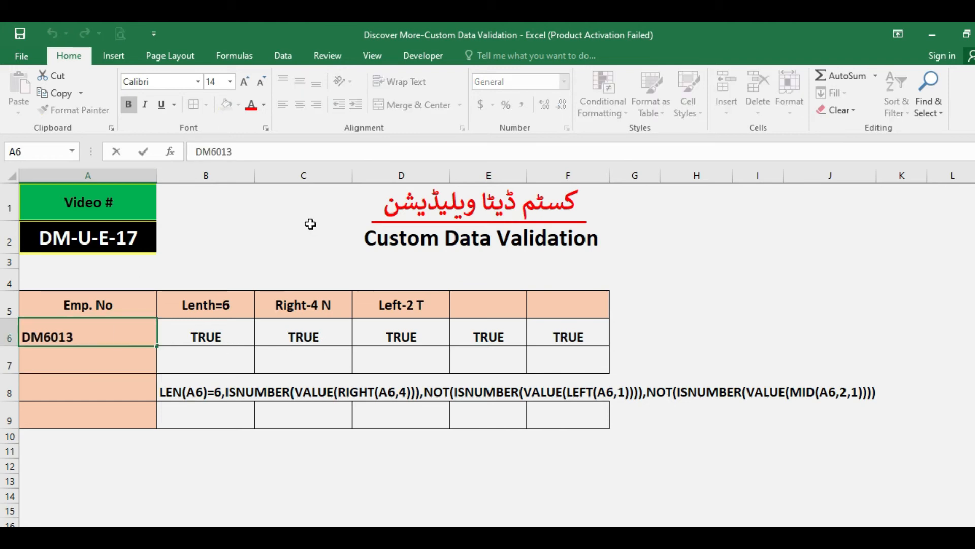
pyautogui.write('1')
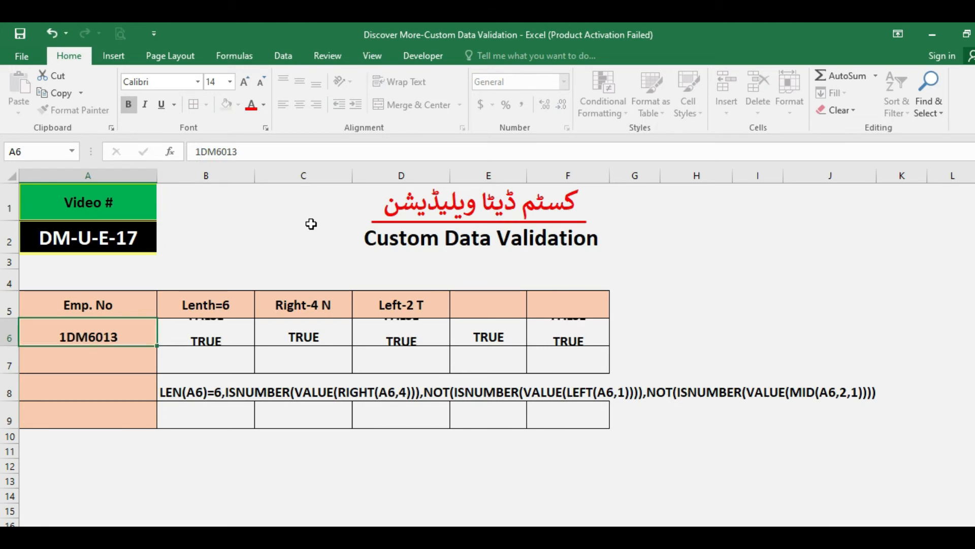
pyautogui.press('Return')
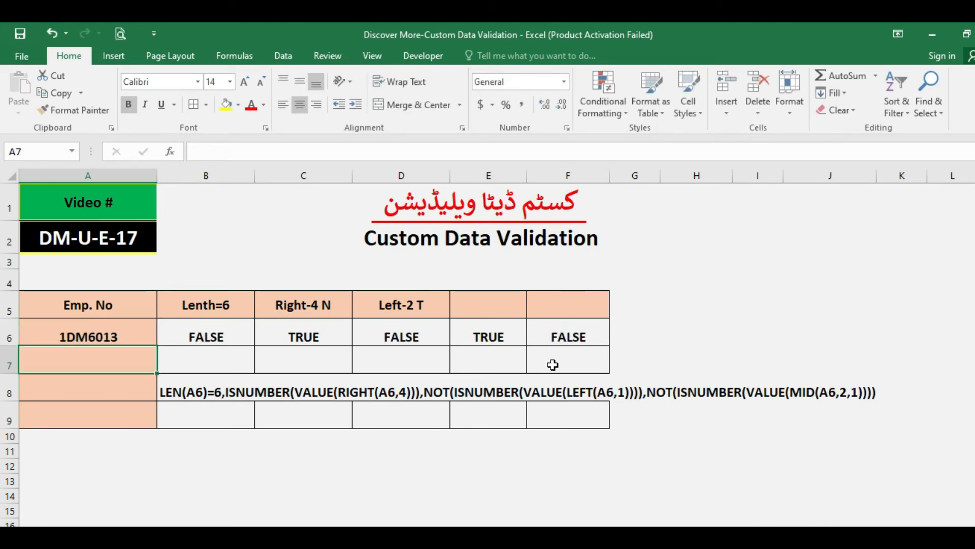
pyautogui.click(132, 336)
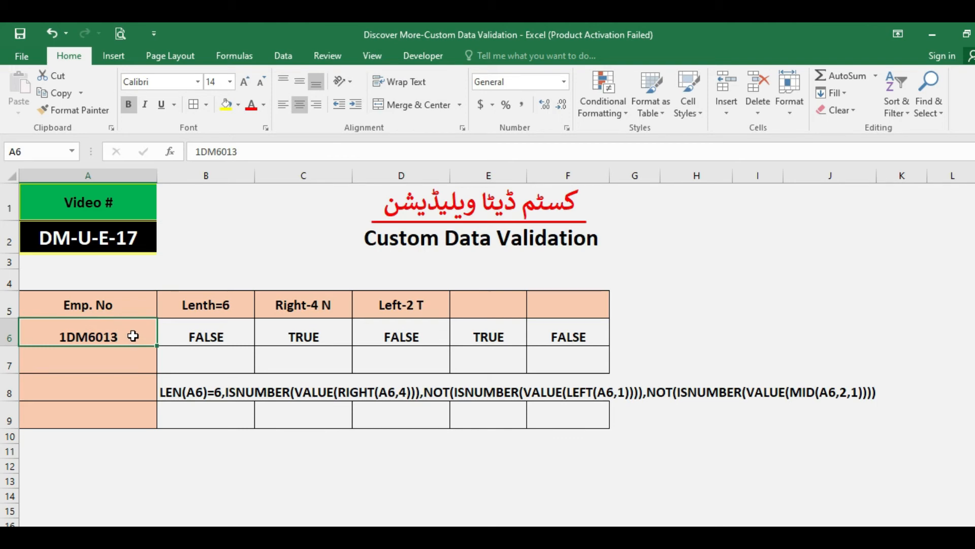
pyautogui.hotkey('ctrl', 'z')
# Copy the complete AND formula from F6, including its equals sign, and leave the cell's contents unmodified.
pyautogui.click(550, 335)
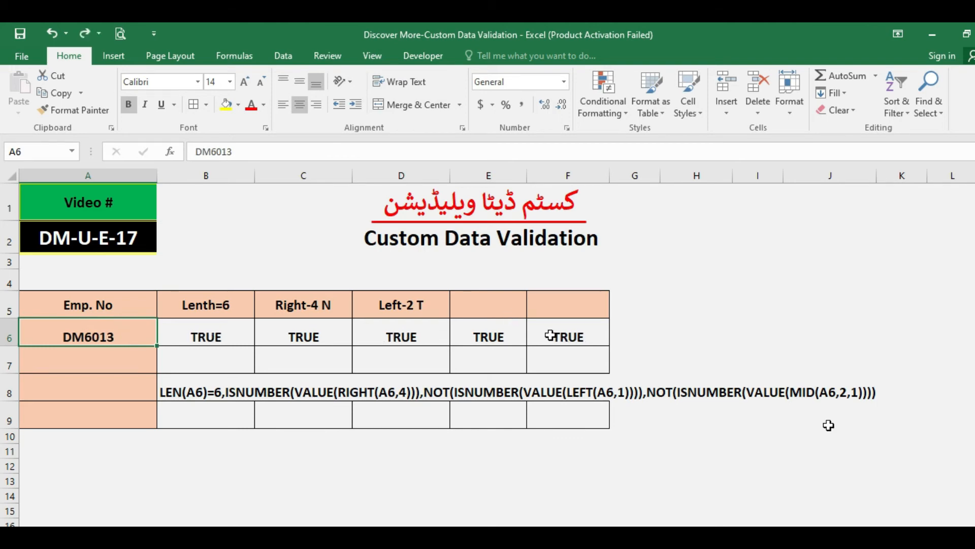
pyautogui.moveTo(800, 151); pyautogui.dragTo(187, 138)
pyautogui.hotkey('ctrl', 'c')
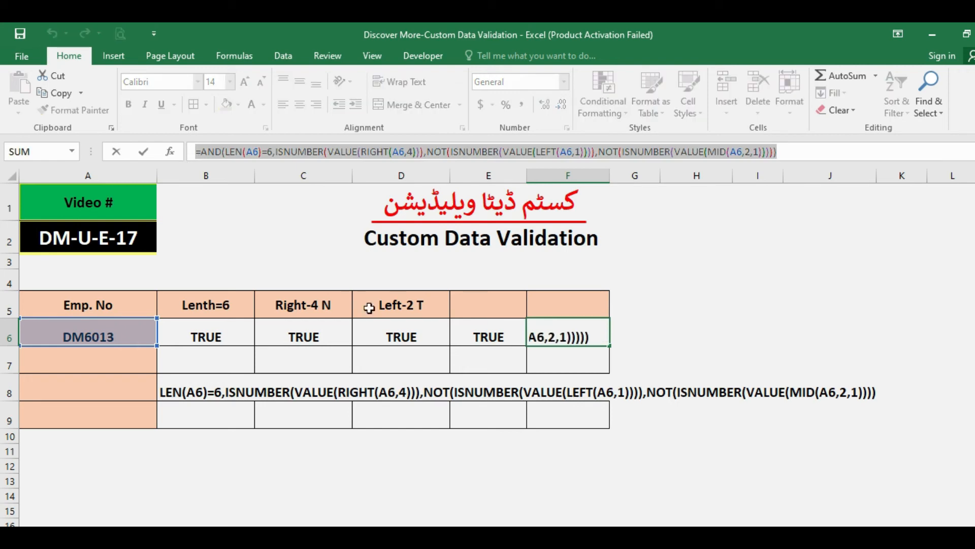
pyautogui.press('Return')
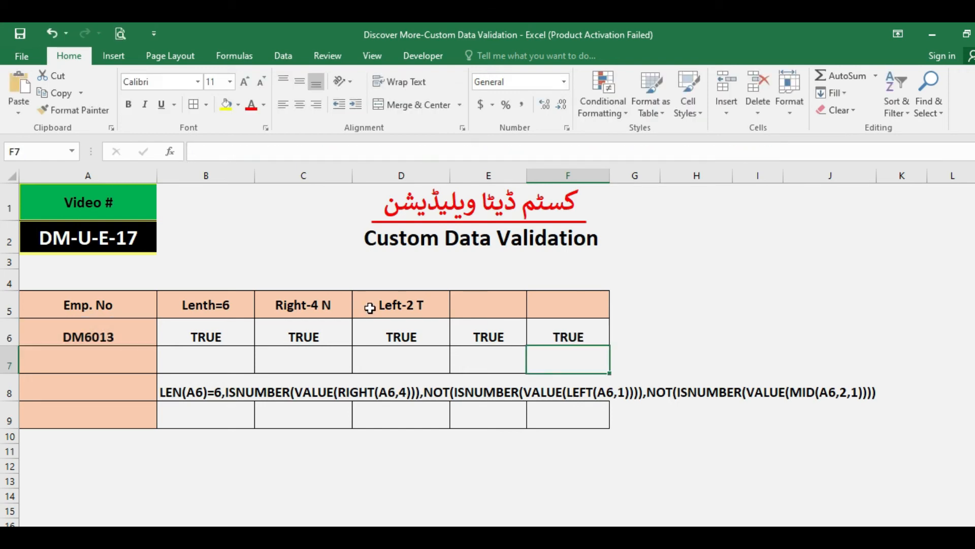
# Apply custom data validation to A6, using the copied AND formula as the criterion.
pyautogui.click(100, 337)
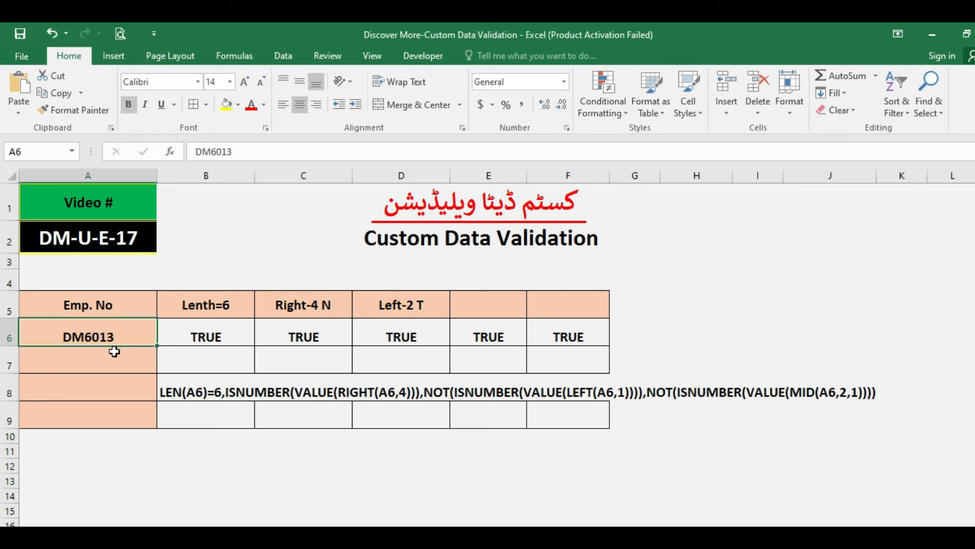
pyautogui.click(278, 54)
pyautogui.click(703, 111)
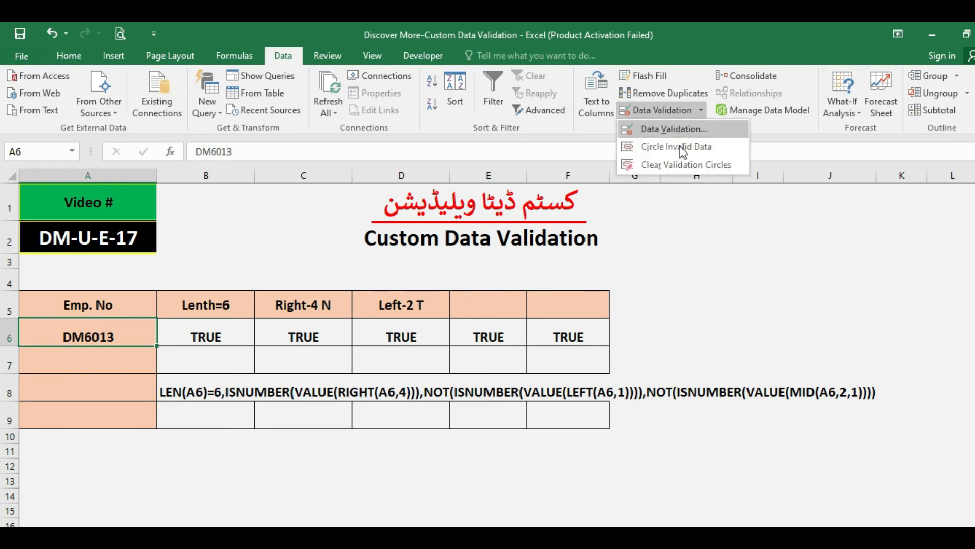
pyautogui.click(654, 129)
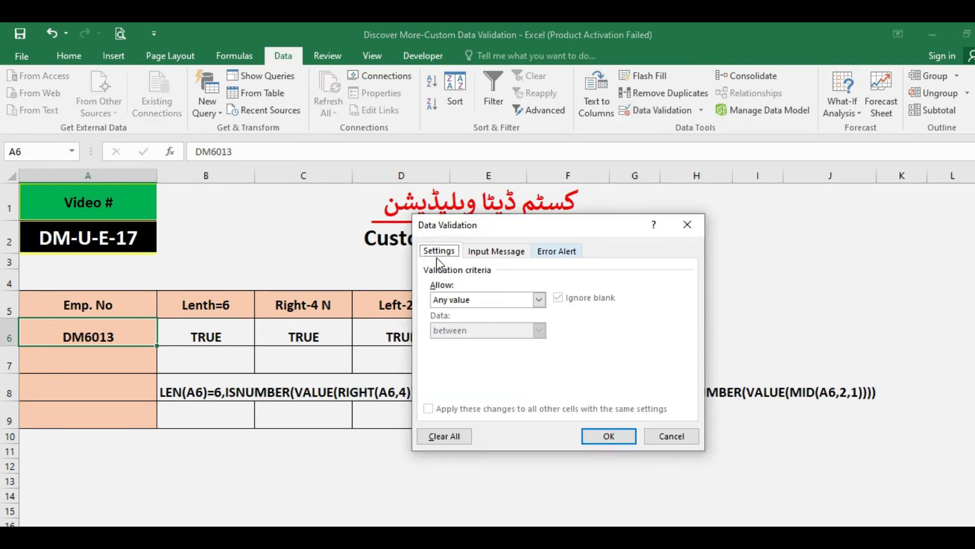
pyautogui.click(473, 301)
pyautogui.click(447, 381)
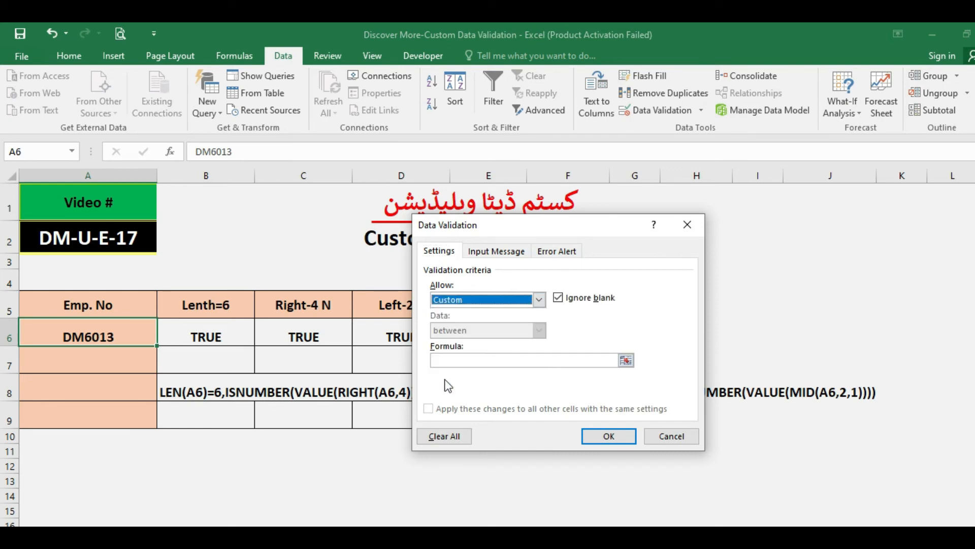
pyautogui.hotkey('ctrl', 'v')
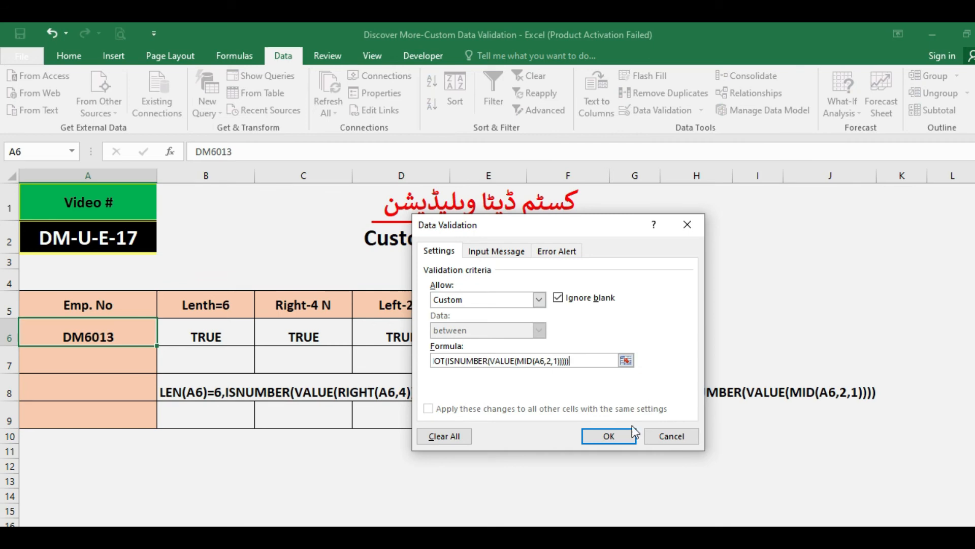
pyautogui.click(620, 434)
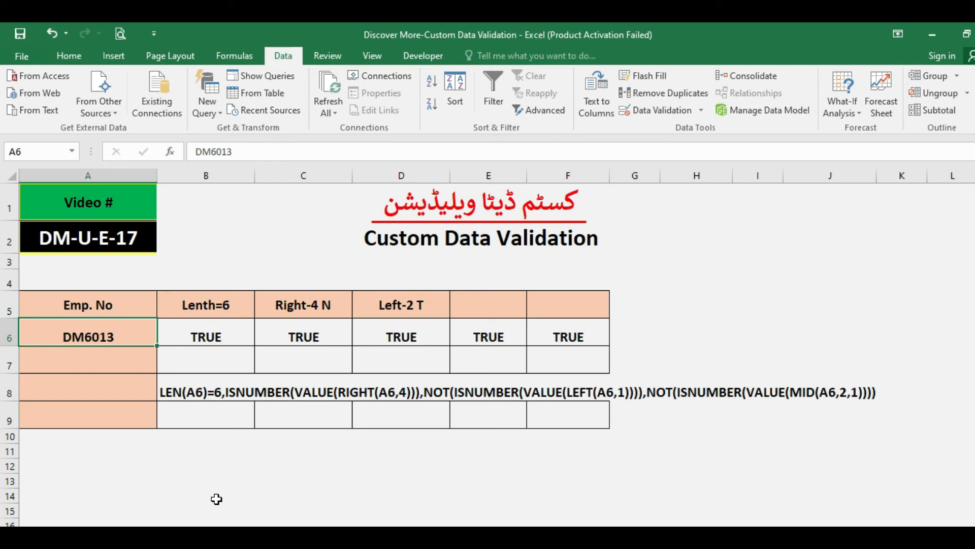
# Test A6's validation by entering an employee number made of DM and five digits, and cancel the entry.
pyautogui.write('DM')
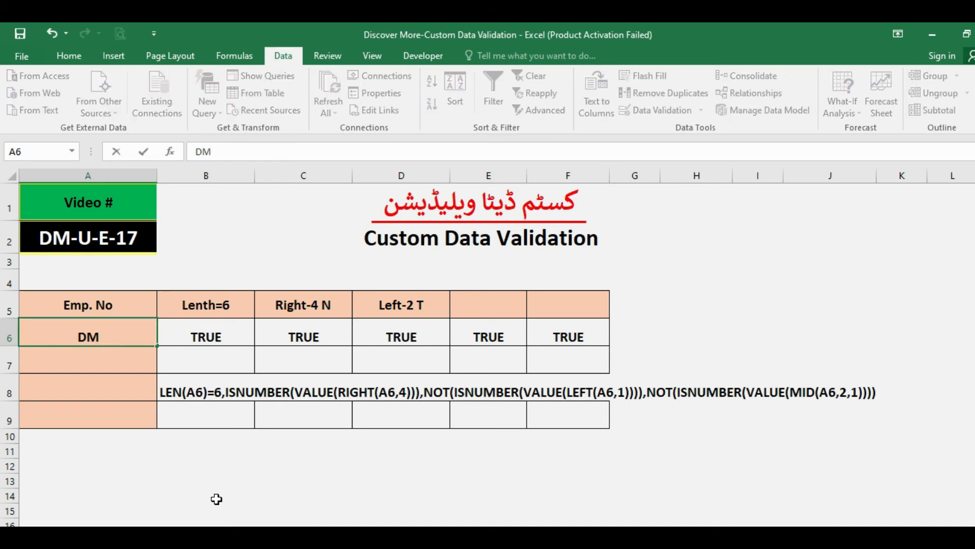
pyautogui.write('12345')
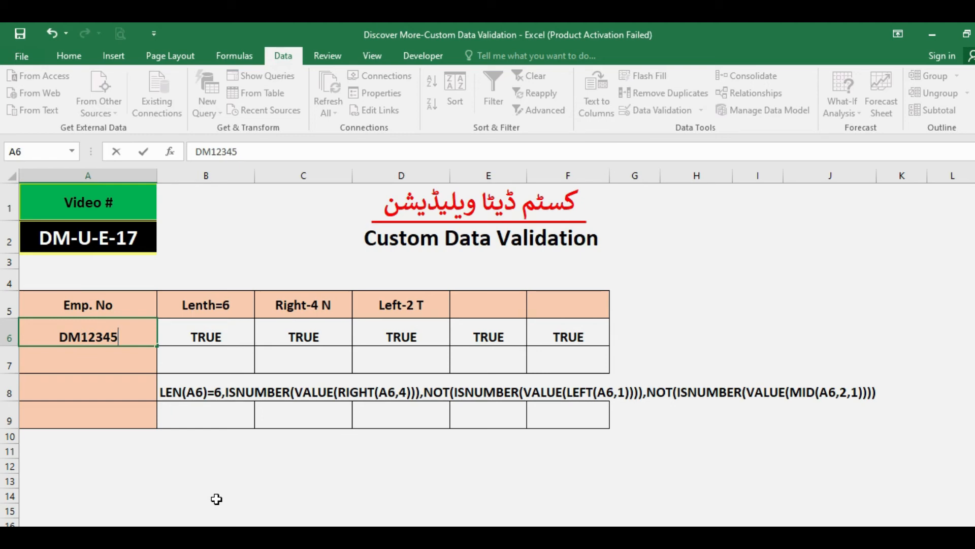
pyautogui.press('Return')
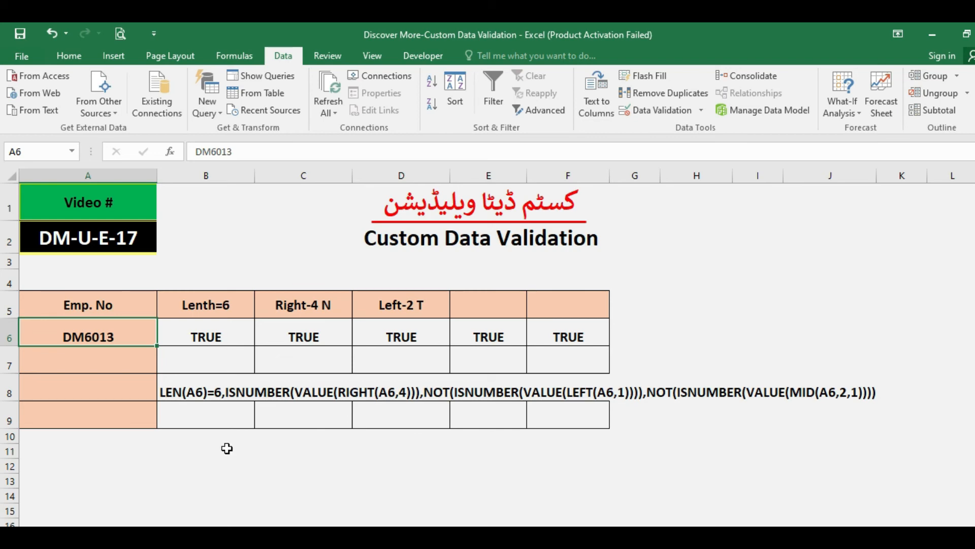
# Test A6's validation by entering an employee number with three leading letters and three digits, and cancel the entry.
pyautogui.write('DM')
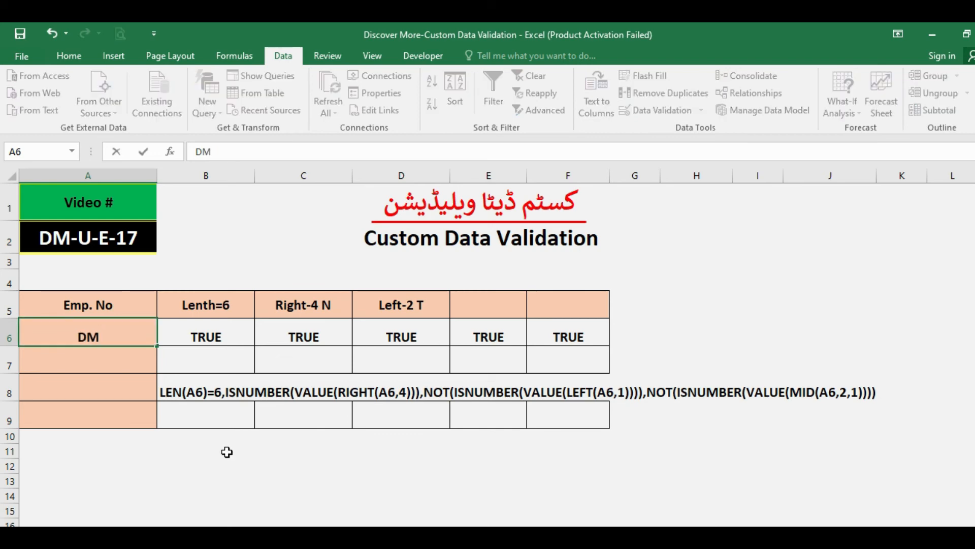
pyautogui.write('A123')
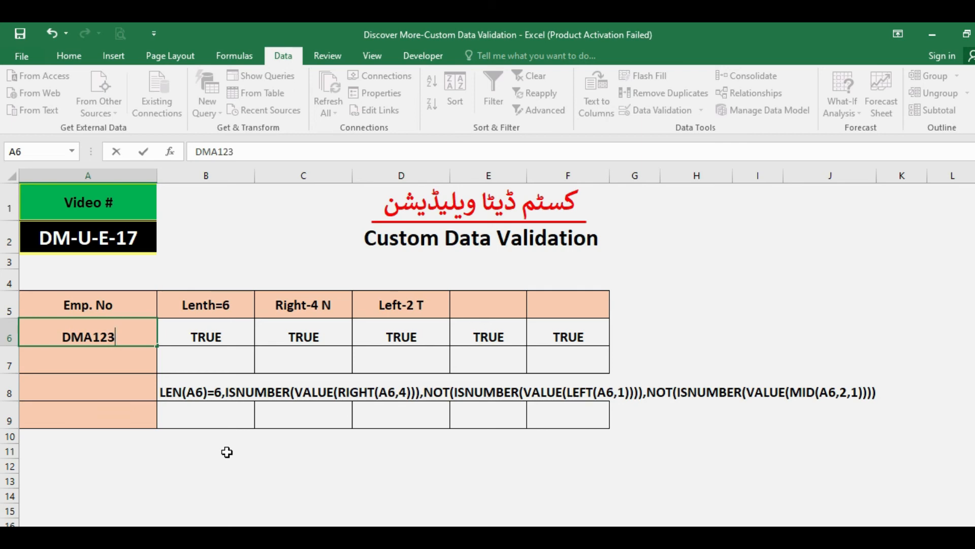
pyautogui.press('Return')
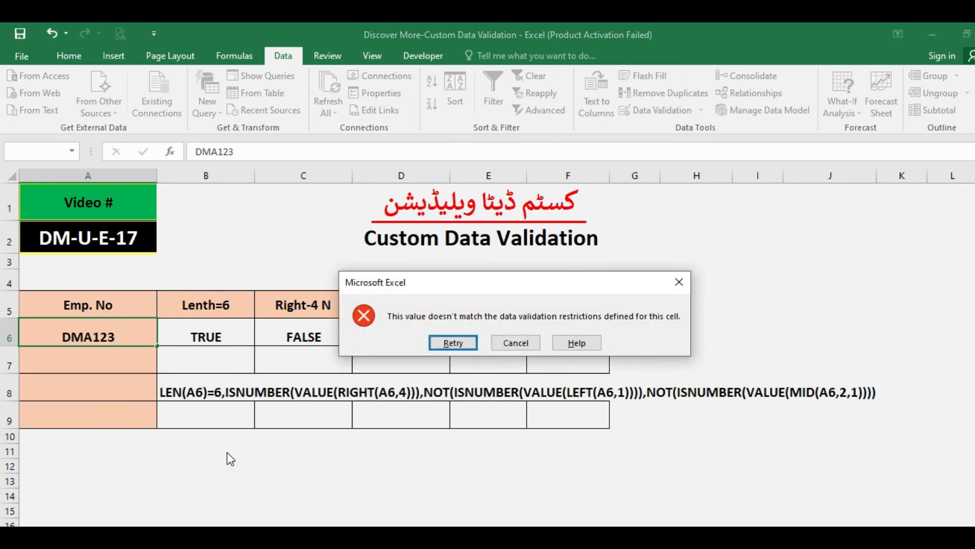
pyautogui.press('Escape')
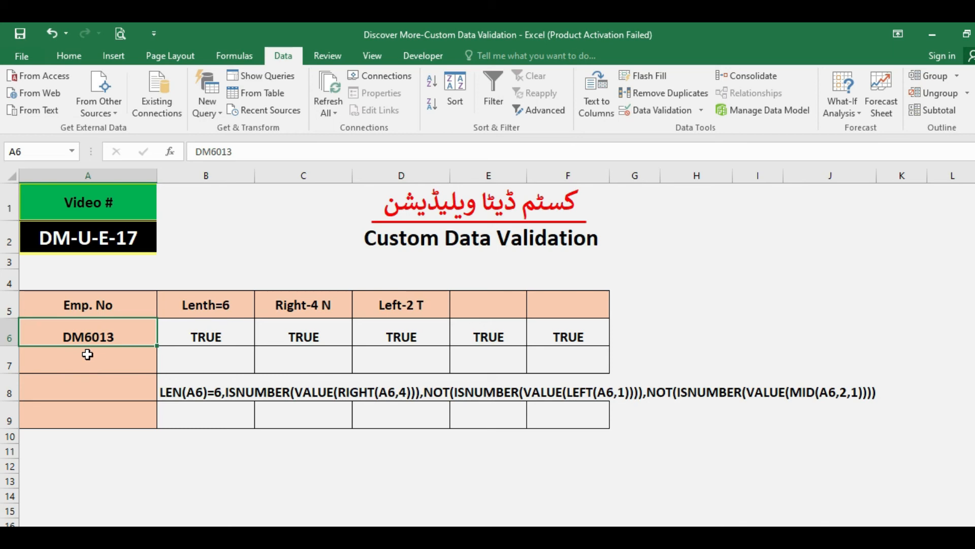
# Test A6's validation by inserting a 1 in front of the employee number, and cancel the entry.
pyautogui.click(191, 151)
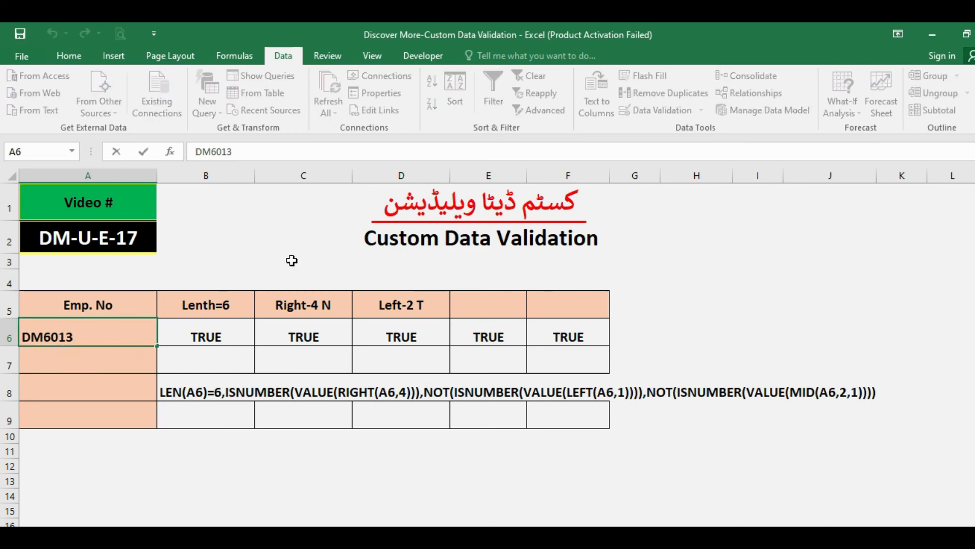
pyautogui.write('1')
pyautogui.press('Return')
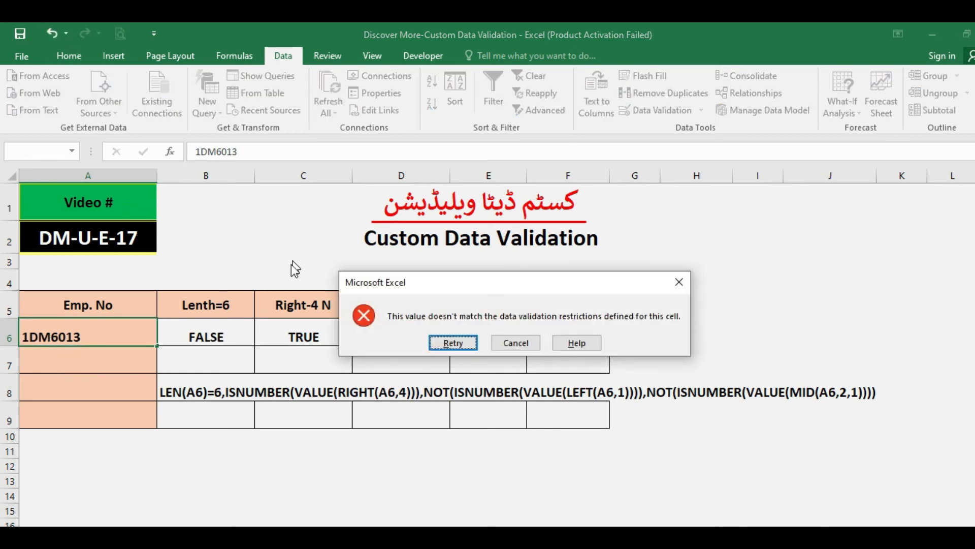
pyautogui.click(499, 344)
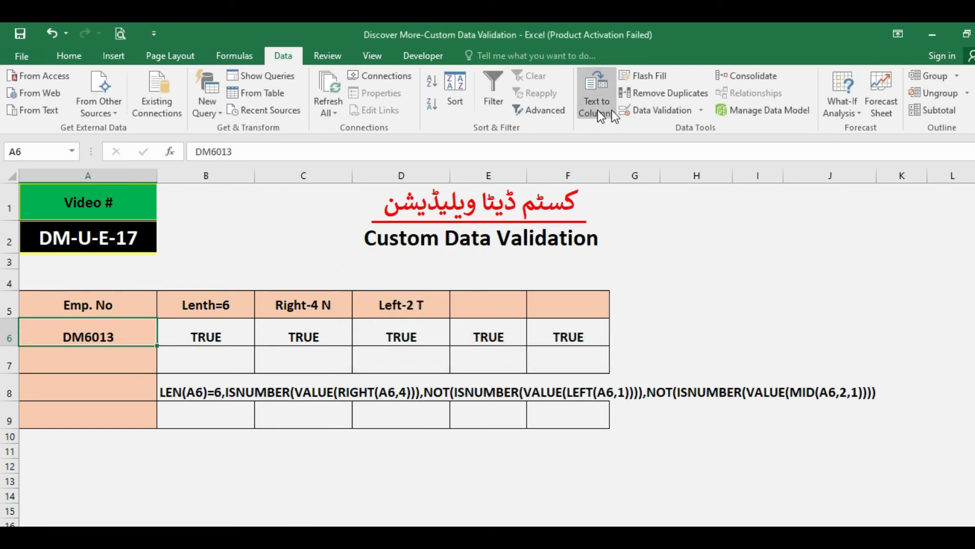
# Give A6's validation error alert the title 'وارننگ' and the error message 'آپ کا ڈیٹا فارمیٹ غلط ہے'.
pyautogui.click(701, 109)
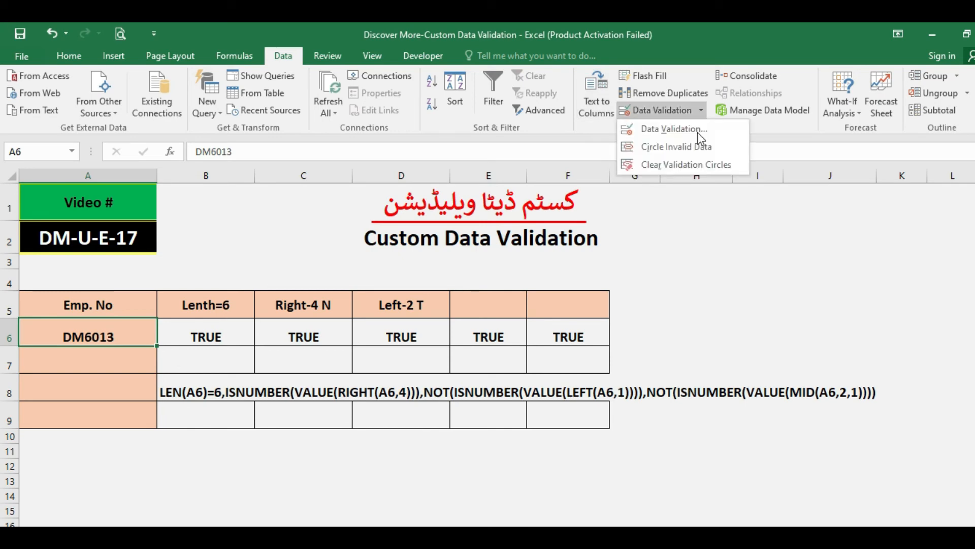
pyautogui.click(672, 129)
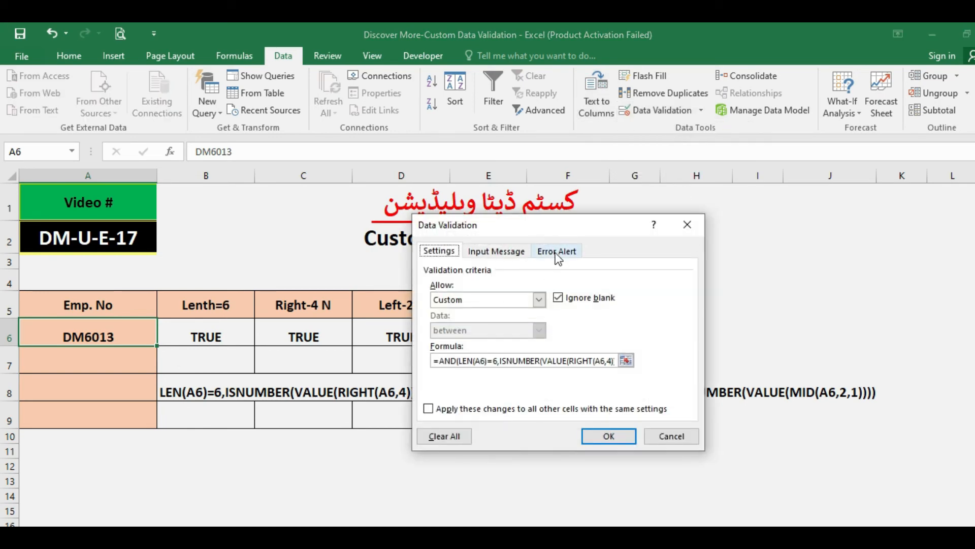
pyautogui.click(557, 253)
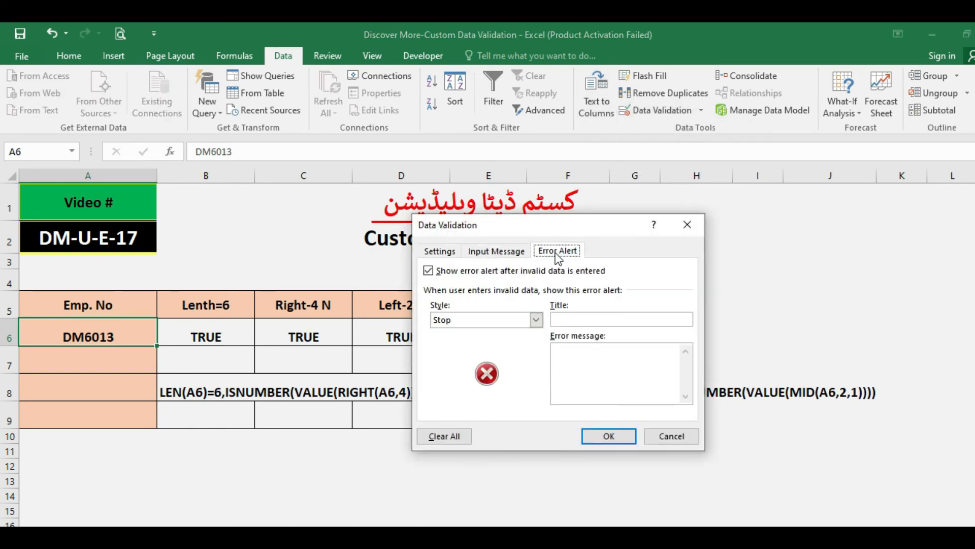
pyautogui.click(593, 355)
pyautogui.write('وارننگ! آپ کا ڈیٹا فارمیٹ غلط ہے')
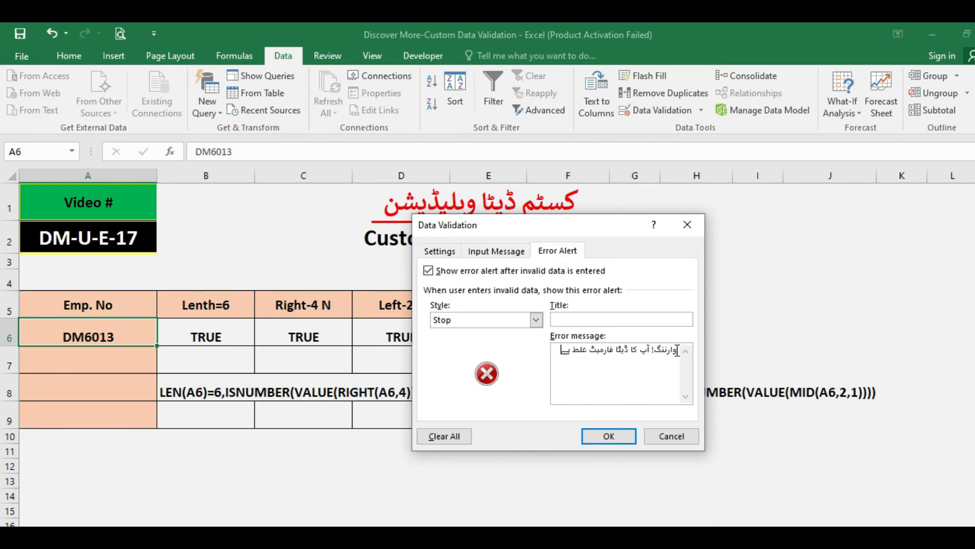
pyautogui.doubleClick(652, 351)
pyautogui.doubleClick(652, 350)
pyautogui.hotkey('ctrl', 'c')
pyautogui.press('BackSpace')
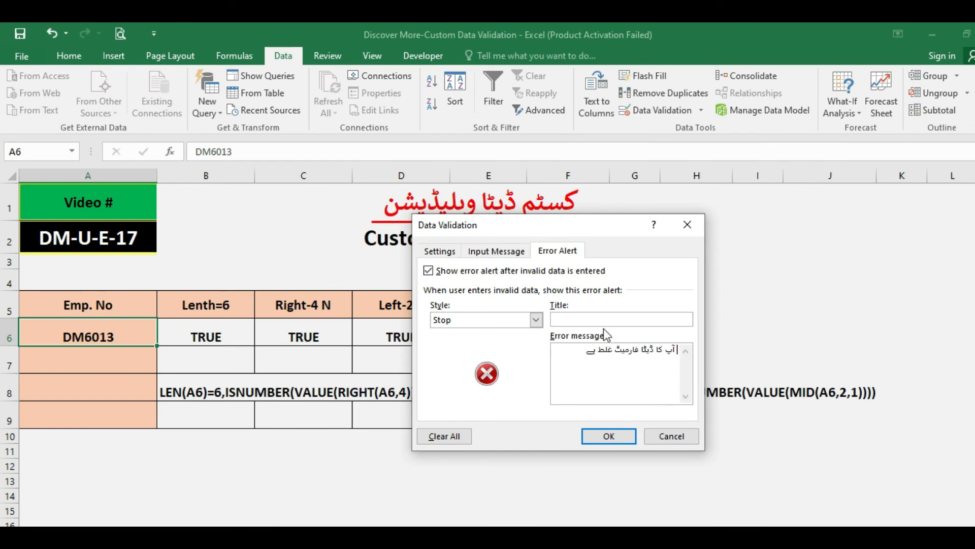
pyautogui.hotkey('ctrl', 'v')
pyautogui.click(609, 436)
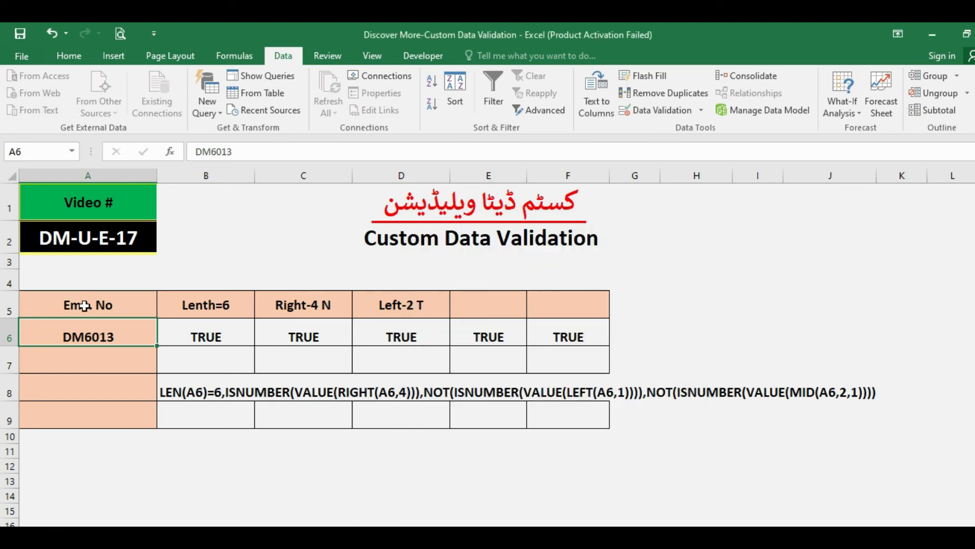
# Test A6's custom error alert by entering an employee number with three letters and three digits, and cancel the entry.
pyautogui.click(81, 342)
pyautogui.press('Up')
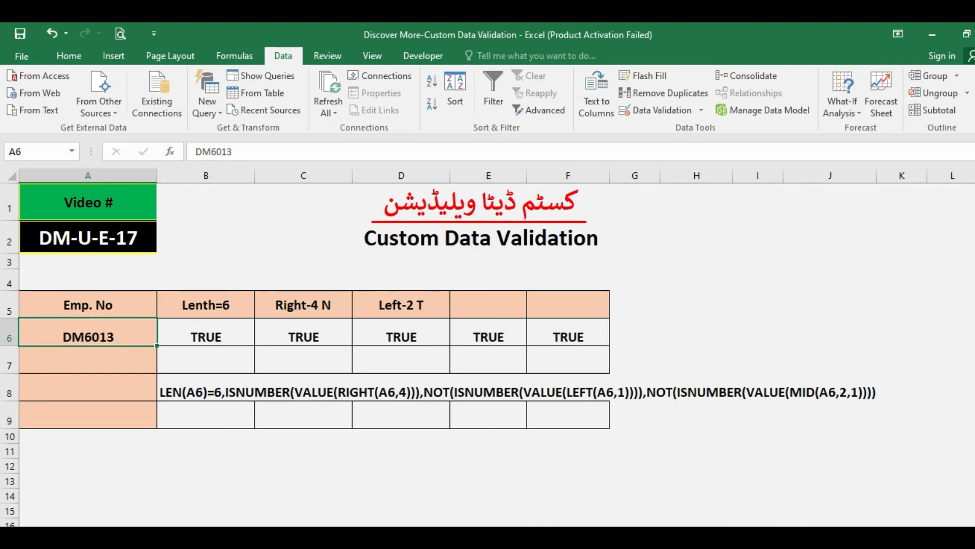
pyautogui.write('DMA')
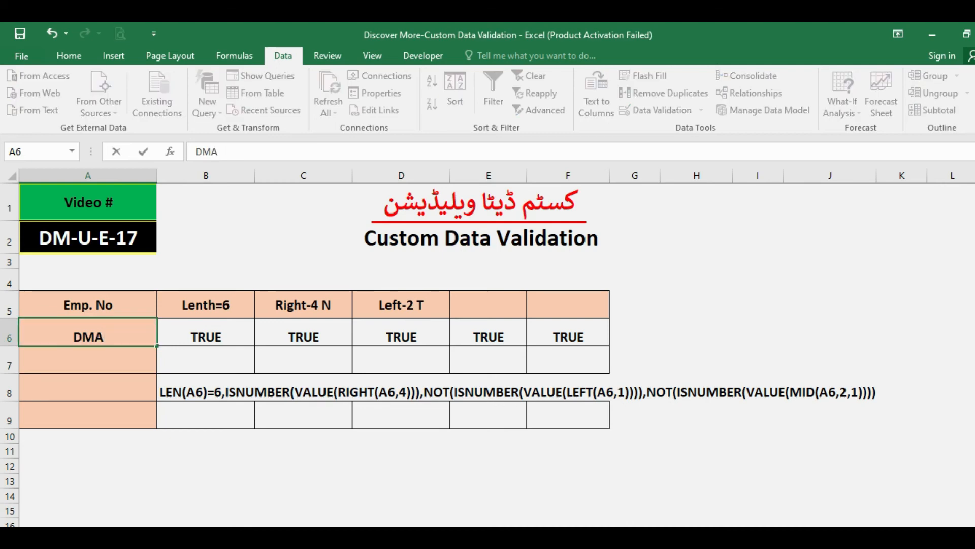
pyautogui.write('123')
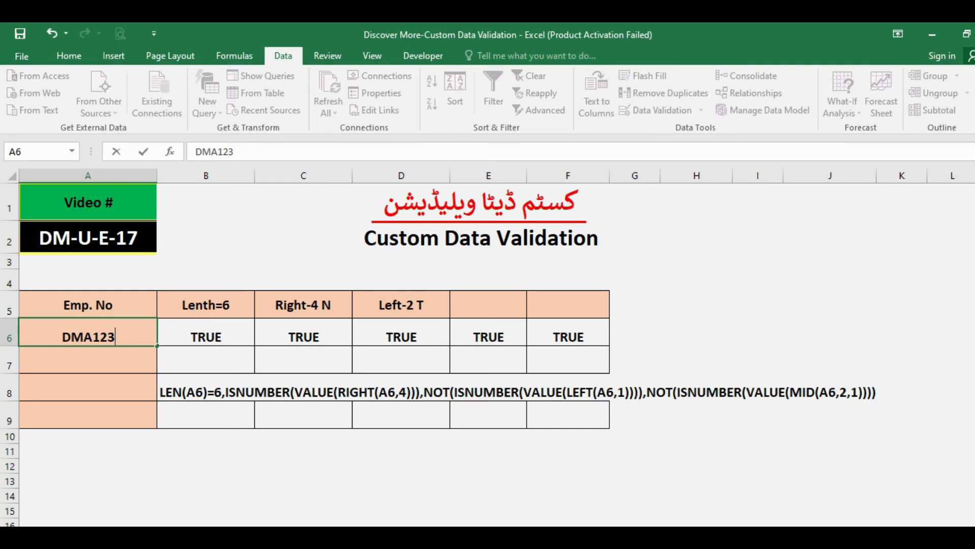
pyautogui.press('Return')
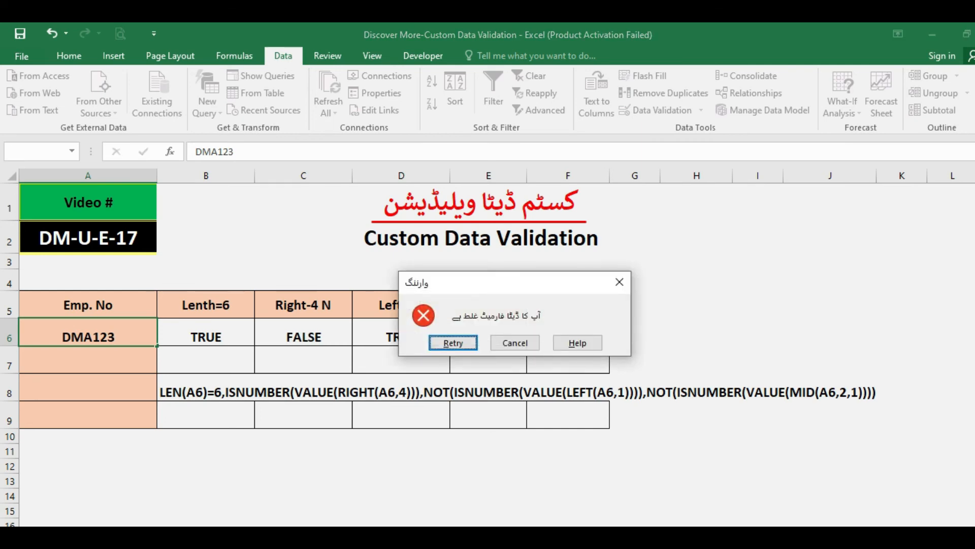
pyautogui.click(368, 307)
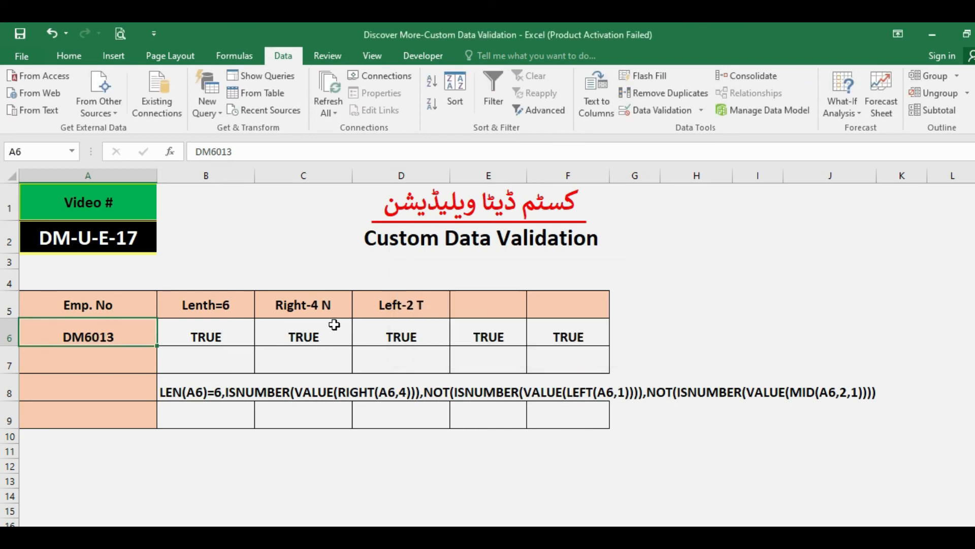
# Test the error alert by replacing the first digit of A6's employee number with A, and cancel the entry.
pyautogui.click(212, 151)
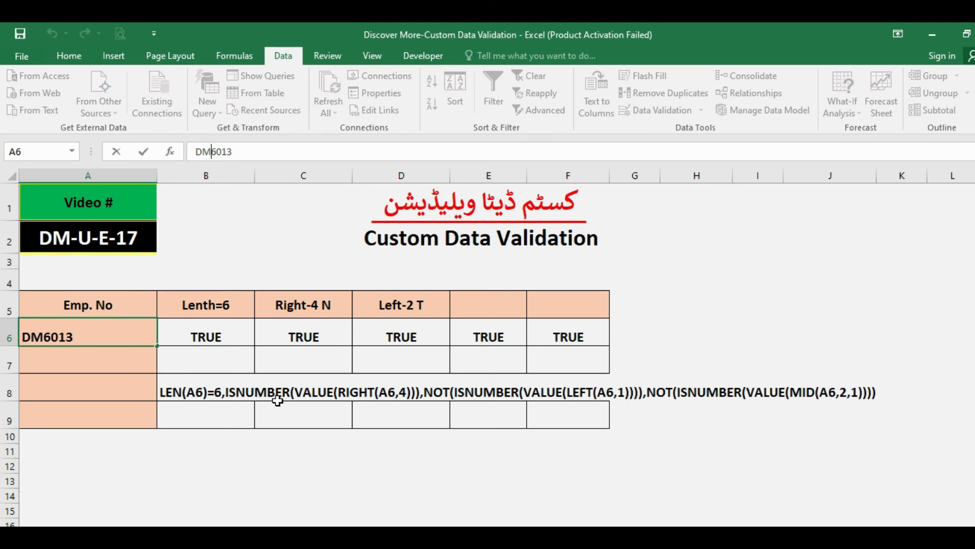
pyautogui.press('Delete')
pyautogui.write('A')
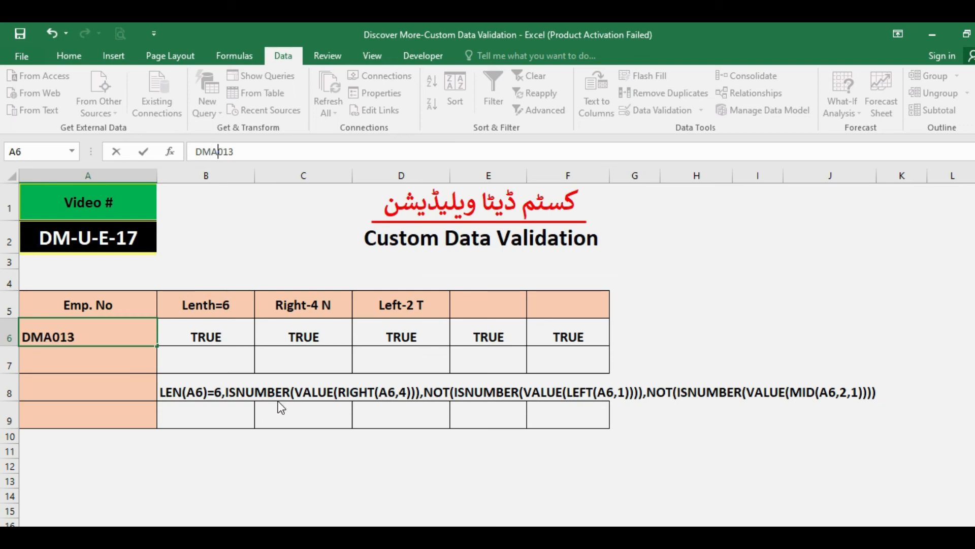
pyautogui.press('Return')
pyautogui.press('Escape')
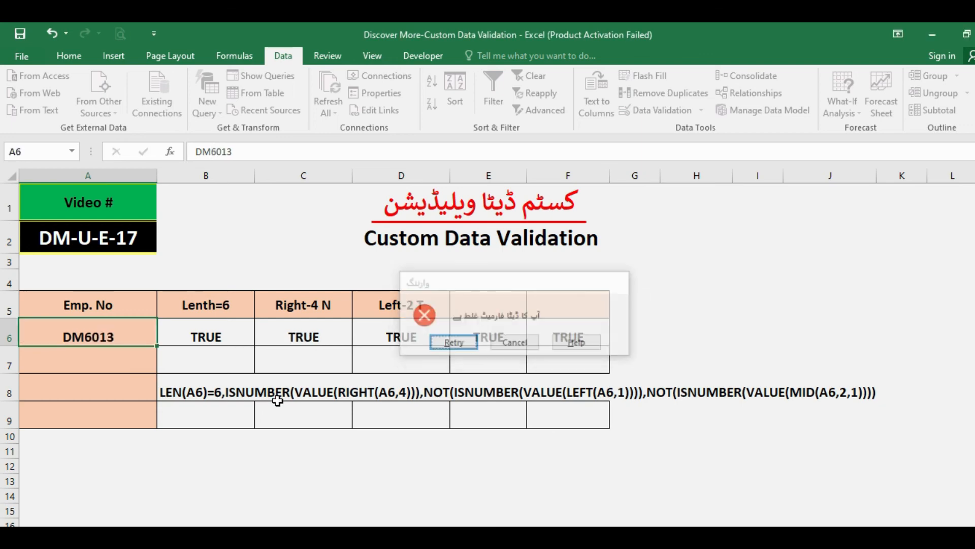
# Test the error alert by appending A to the end of A6's employee number, and cancel the entry.
pyautogui.click(256, 151)
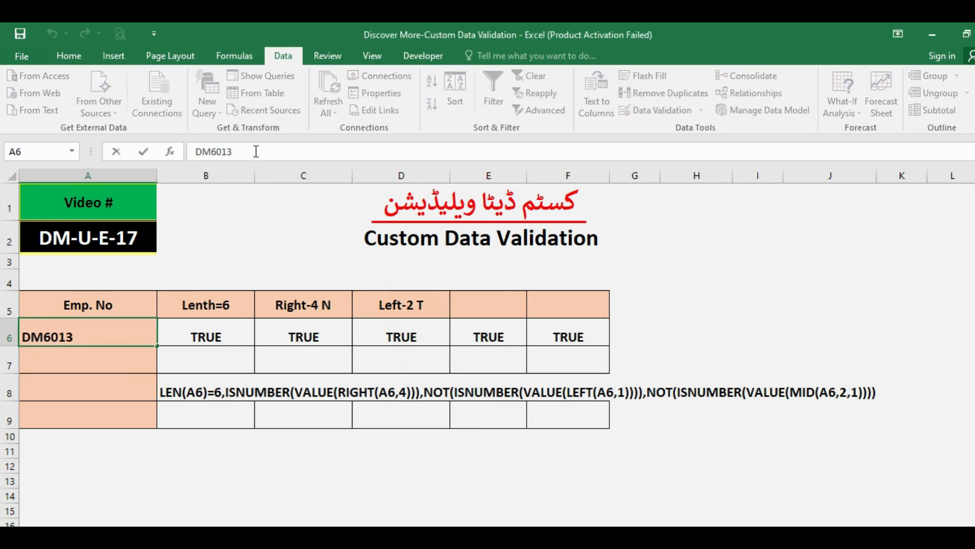
pyautogui.write('A')
pyautogui.press('Return')
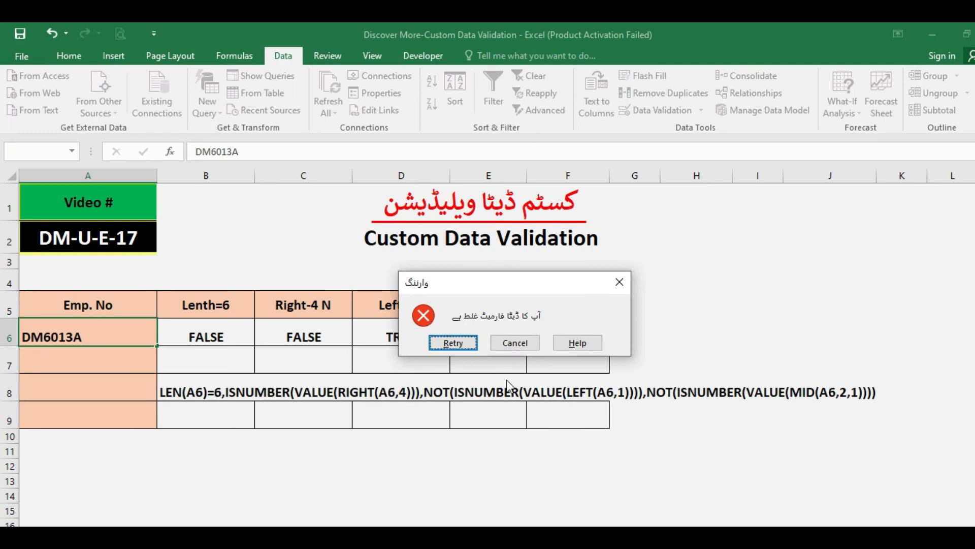
pyautogui.press('Escape')
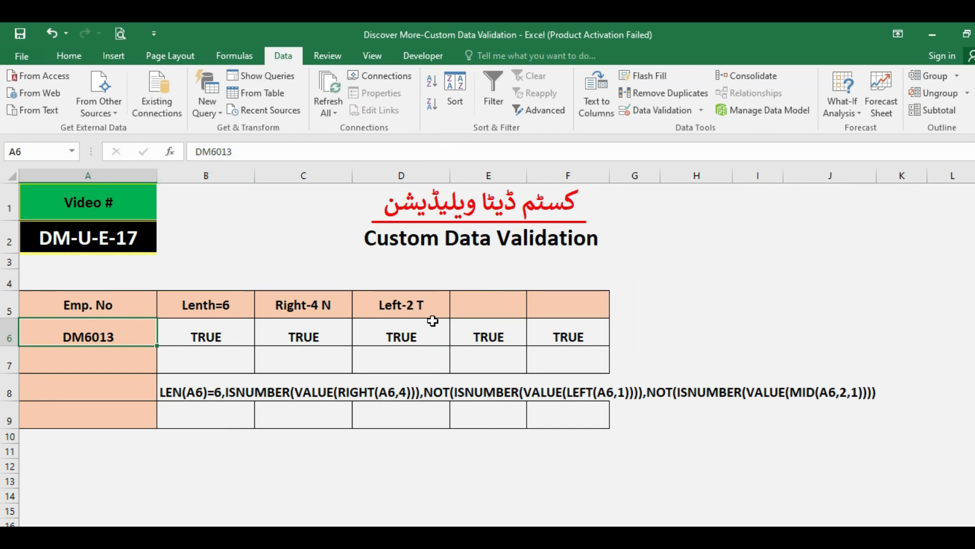
pyautogui.click(206, 348)
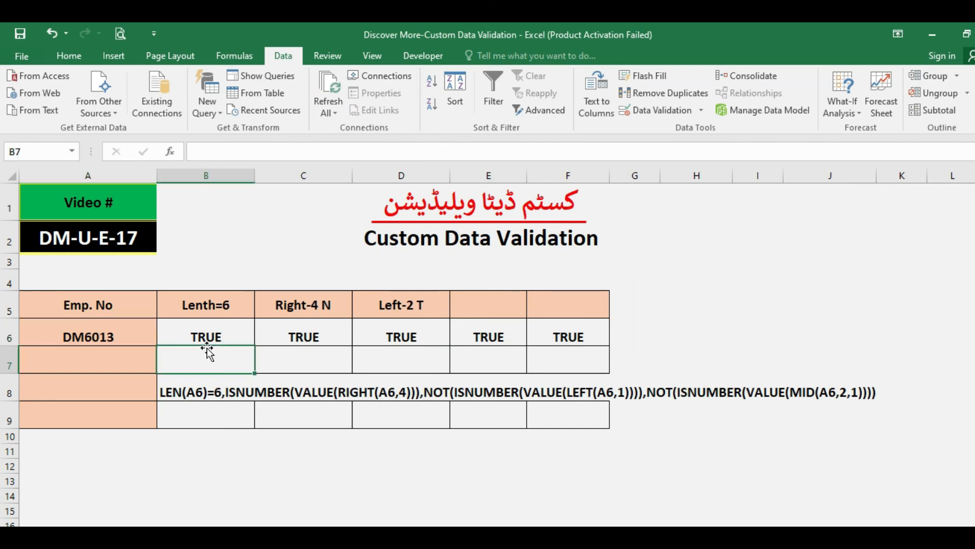
pyautogui.click(318, 338)
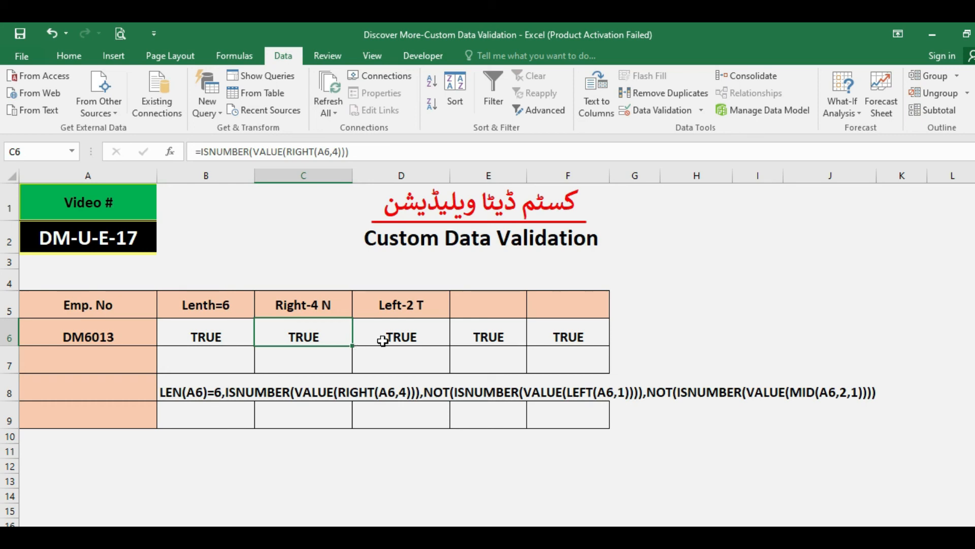
# Review the individual check formulas and combined formula in row 6, A6's custom validation formula, and the formula text in B8.
pyautogui.click(382, 341)
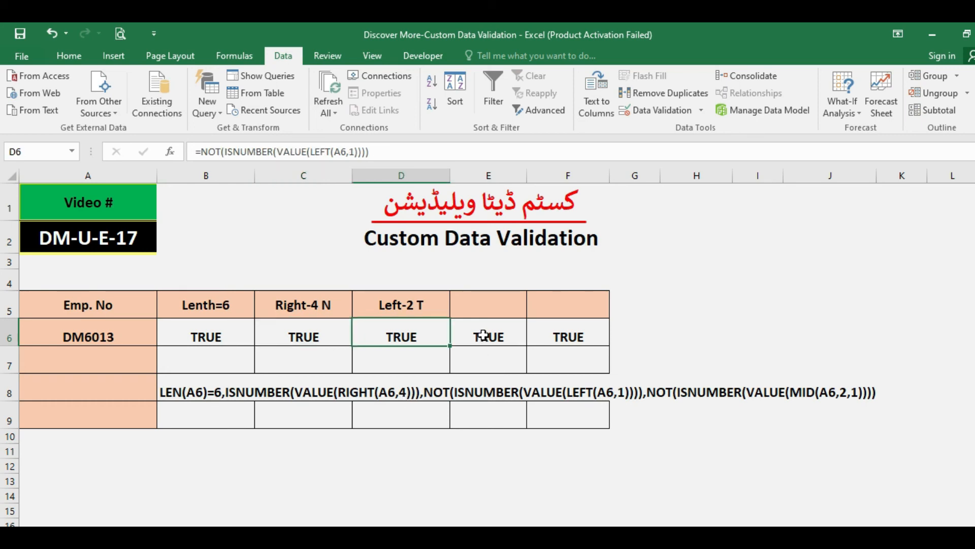
pyautogui.click(484, 338)
pyautogui.click(111, 332)
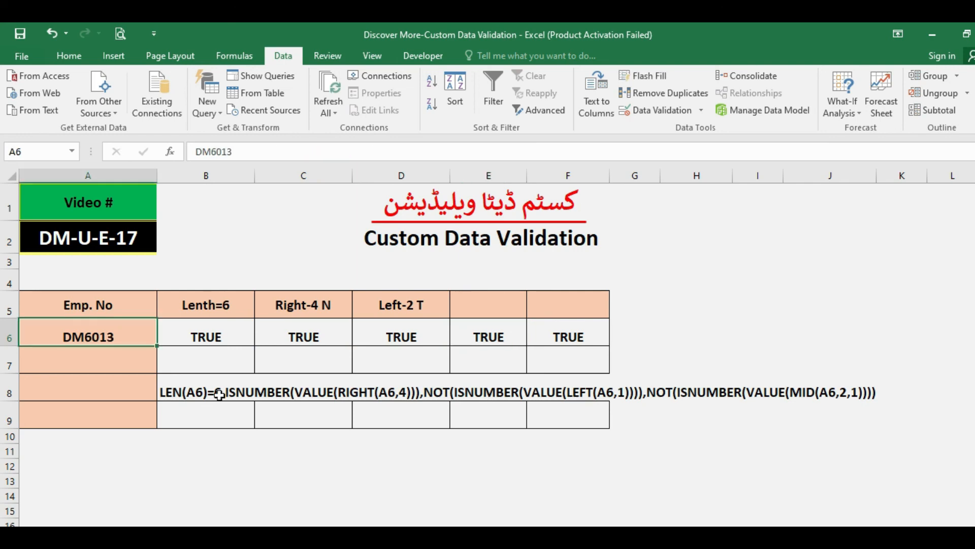
pyautogui.click(570, 333)
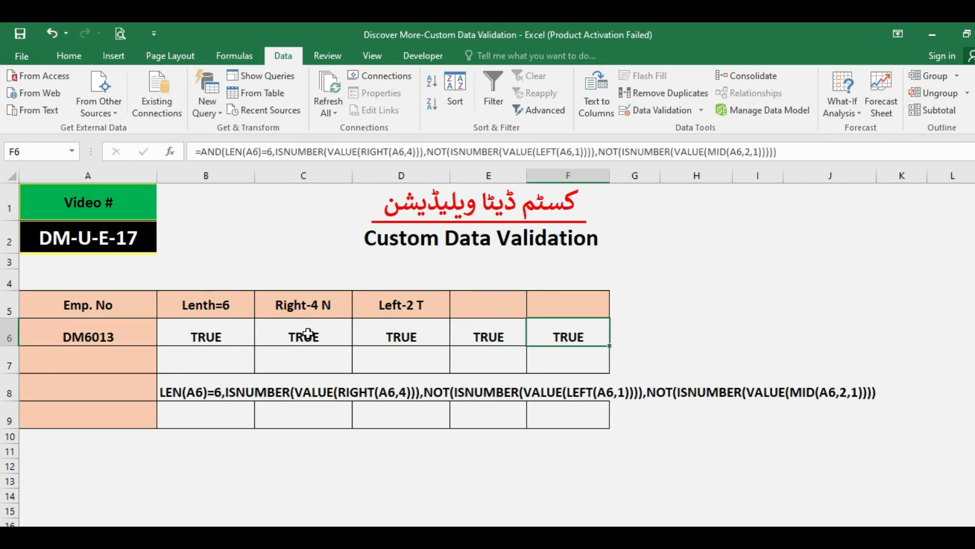
pyautogui.click(128, 335)
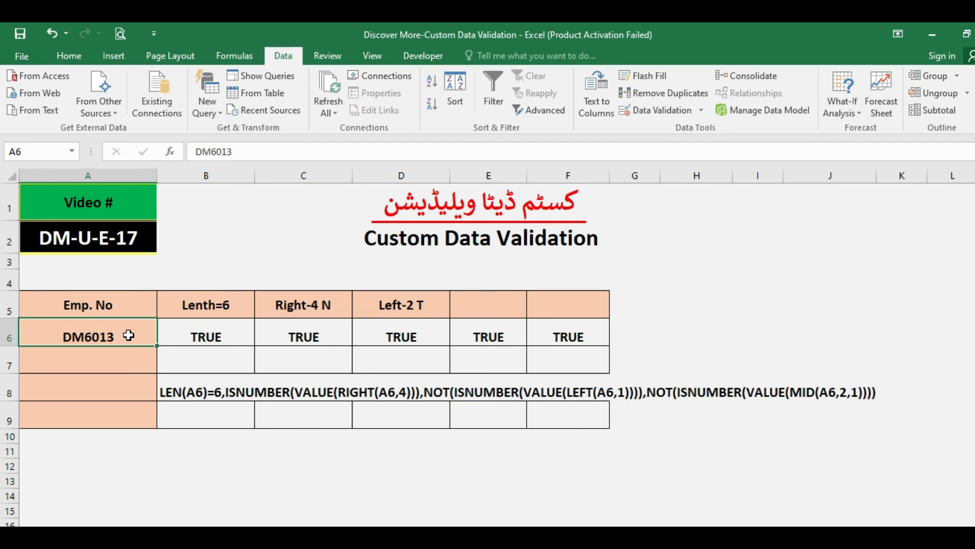
pyautogui.click(703, 125)
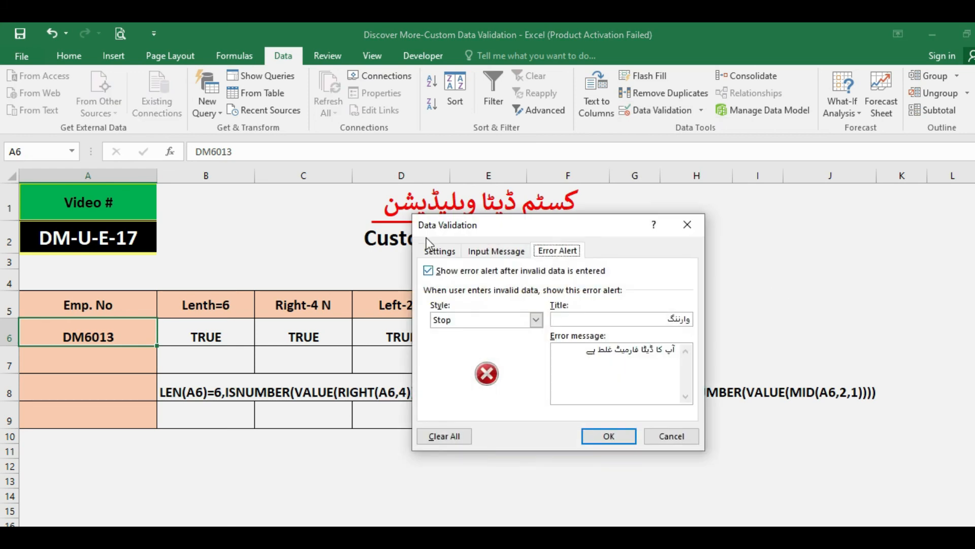
pyautogui.click(433, 251)
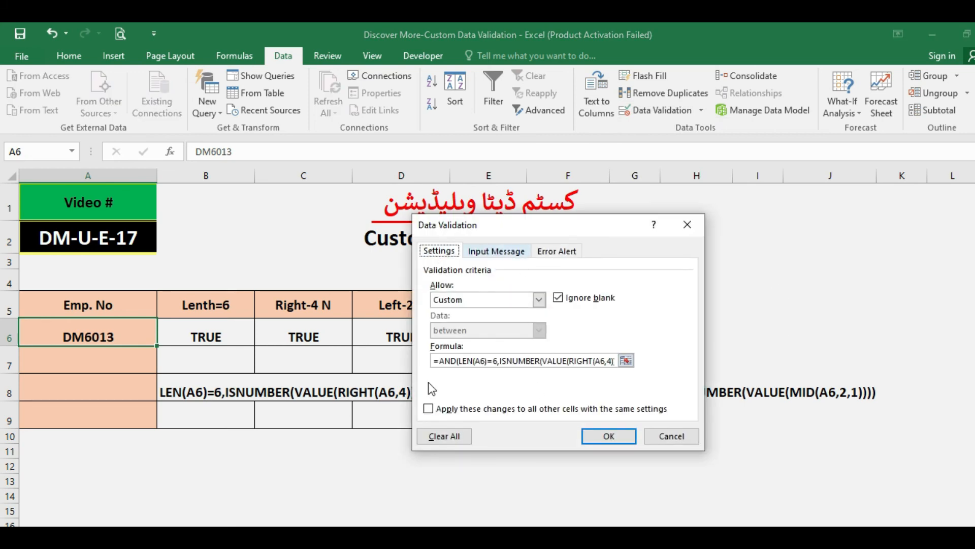
pyautogui.click(630, 444)
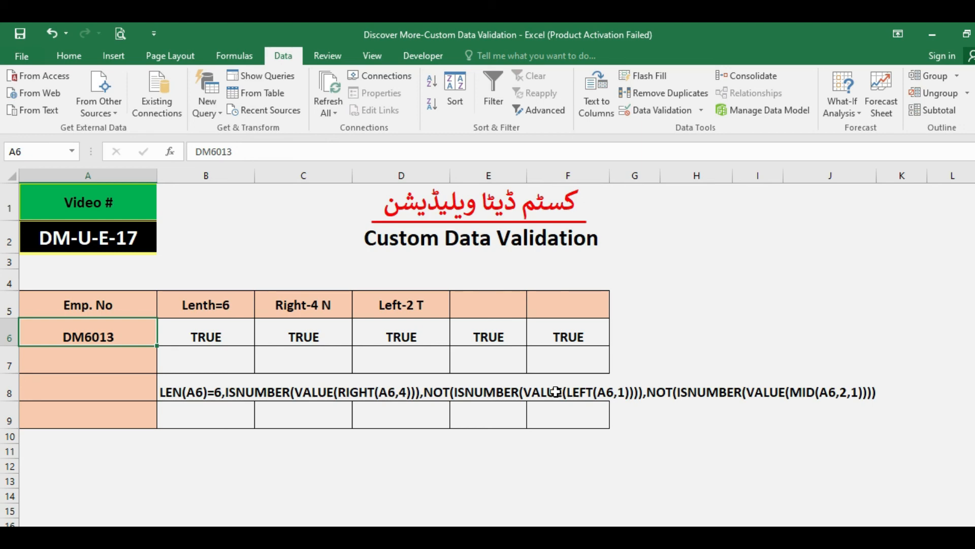
pyautogui.click(212, 392)
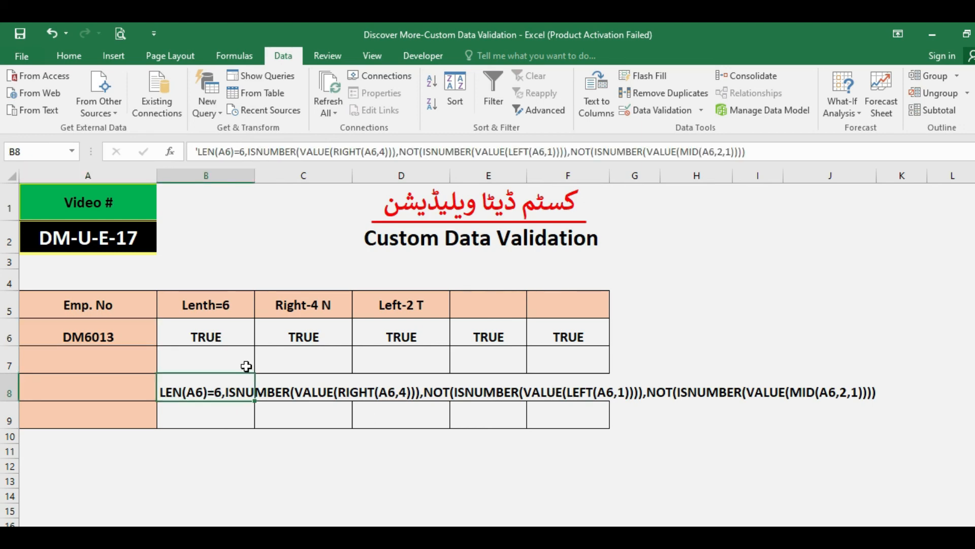
pyautogui.press('Up')
pyautogui.press('Up')
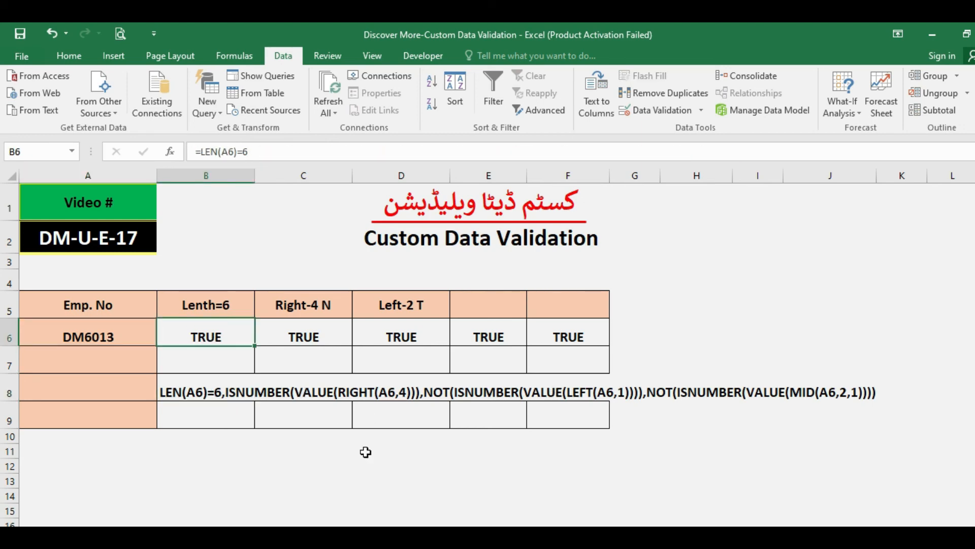
# Show the Office Clipboard, clear all its collected items, and look at its display options.
pyautogui.click(80, 56)
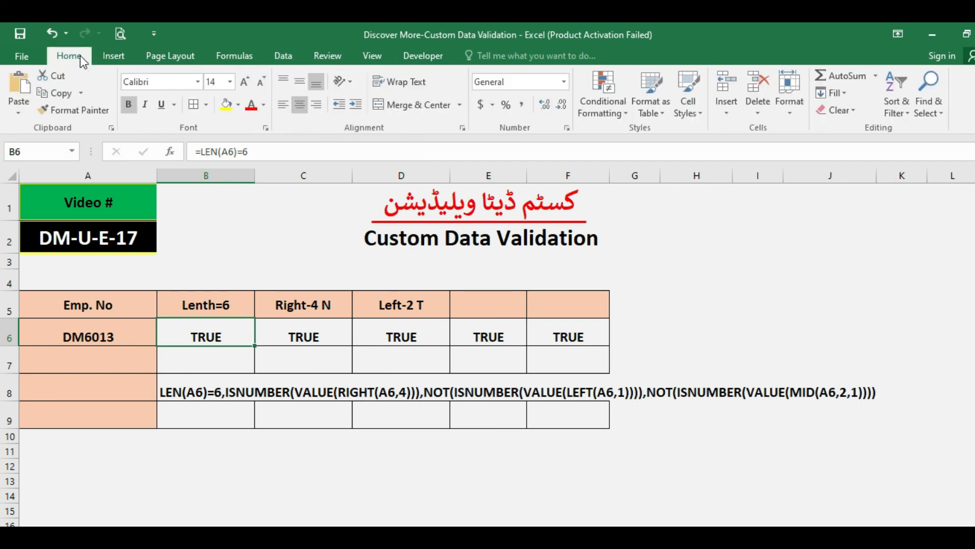
pyautogui.click(111, 127)
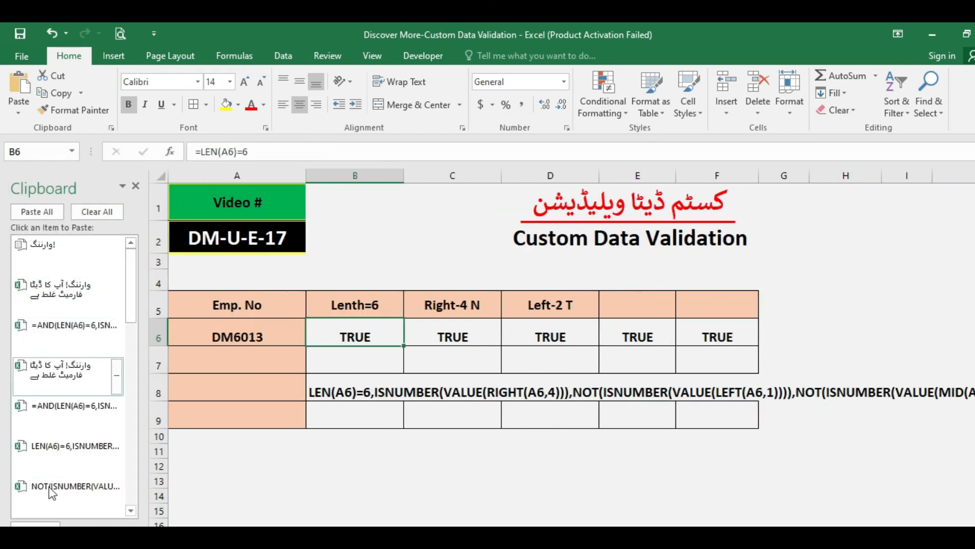
pyautogui.click(111, 212)
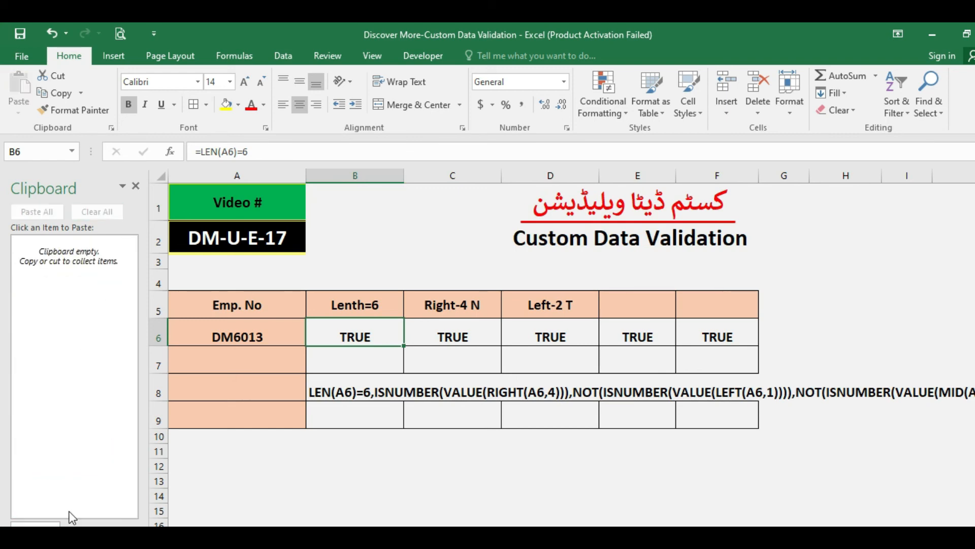
pyautogui.click(35, 523)
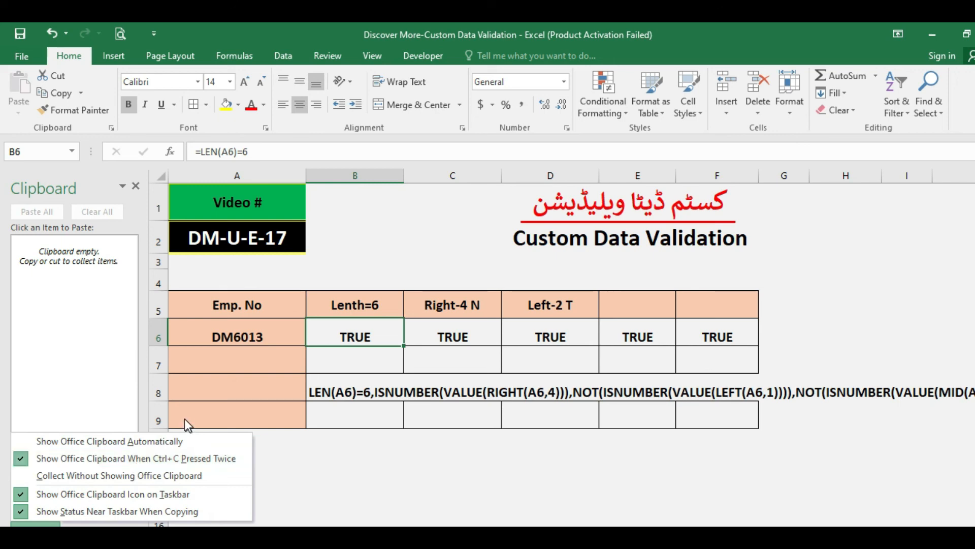
pyautogui.click(222, 358)
# Copy LEN(A6)=6 from B6's formula to the Office Clipboard without the equals sign, leaving the cell unedited.
pyautogui.click(345, 332)
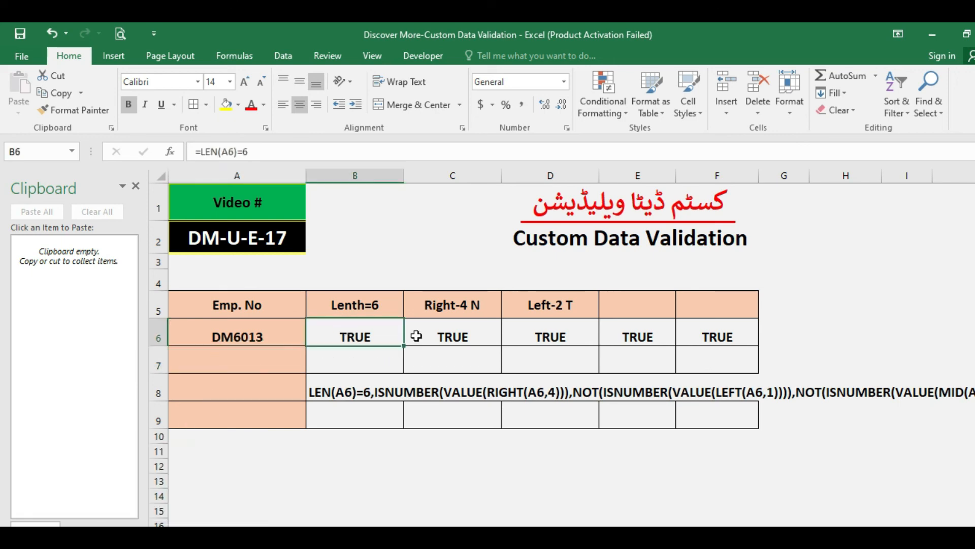
pyautogui.click(278, 154)
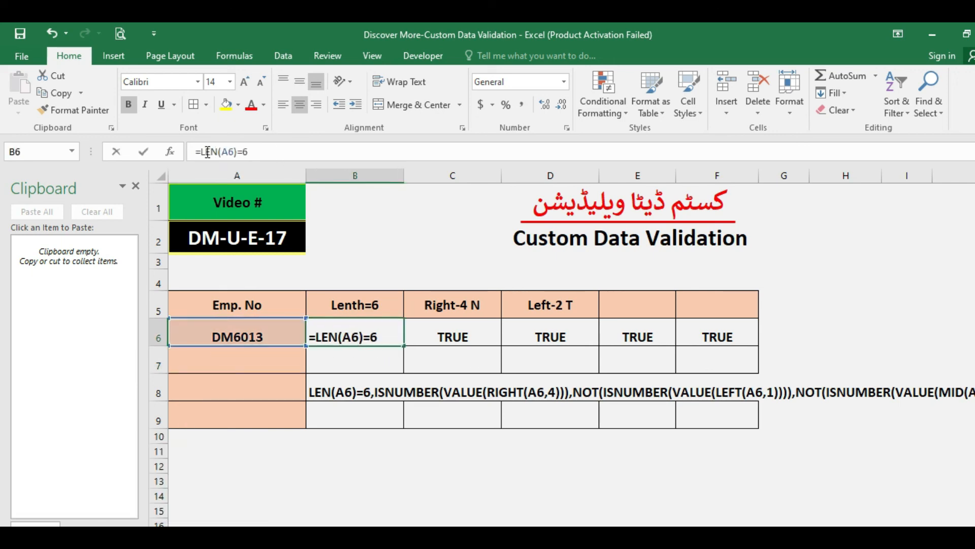
pyautogui.keyDown('shift'); pyautogui.click(202, 152); pyautogui.keyUp('shift')
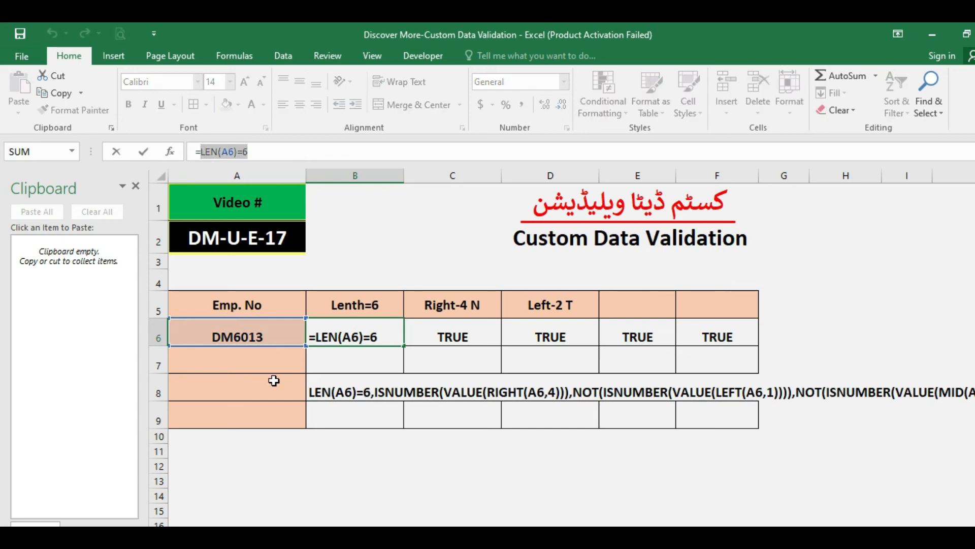
pyautogui.hotkey('ctrl', 'c')
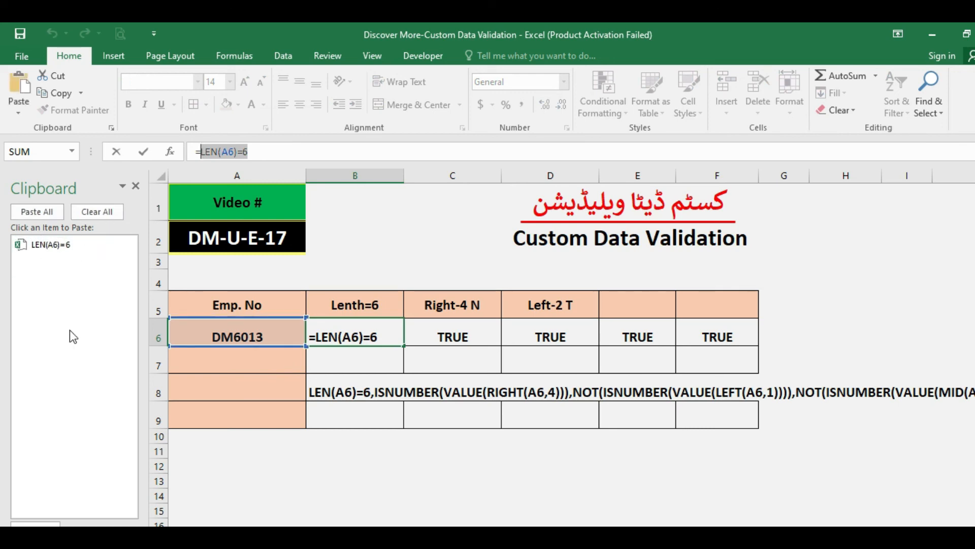
pyautogui.press('Escape')
# Copy ISNUMBER(VALUE(RIGHT(A6,4))) from C6's formula to the Office Clipboard without the equals sign.
pyautogui.click(457, 336)
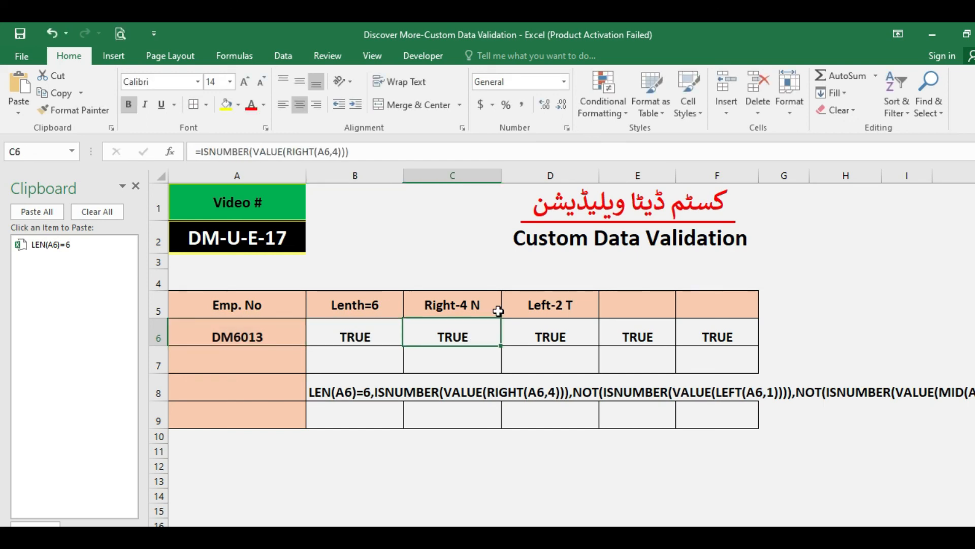
pyautogui.click(361, 154)
pyautogui.moveTo(349, 151); pyautogui.dragTo(202, 152)
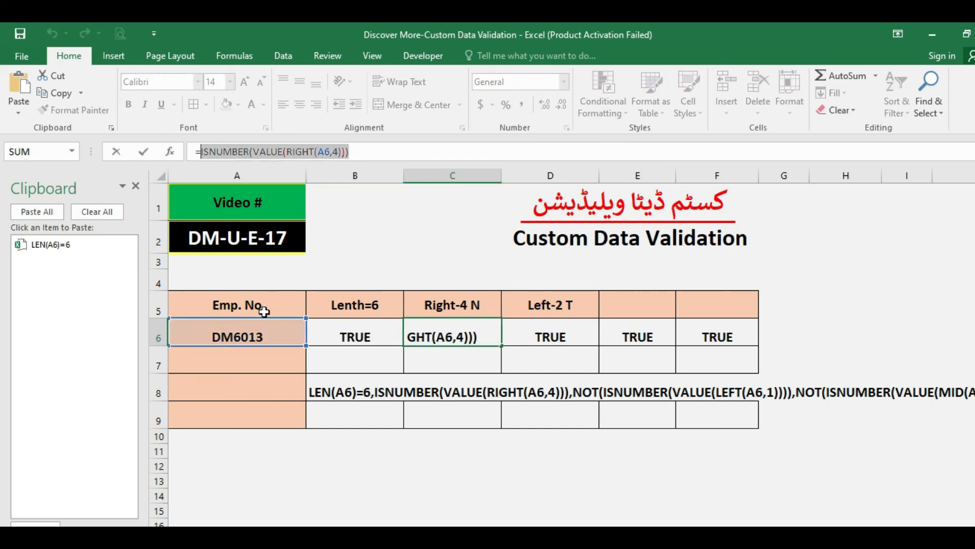
pyautogui.hotkey('ctrl', 'c')
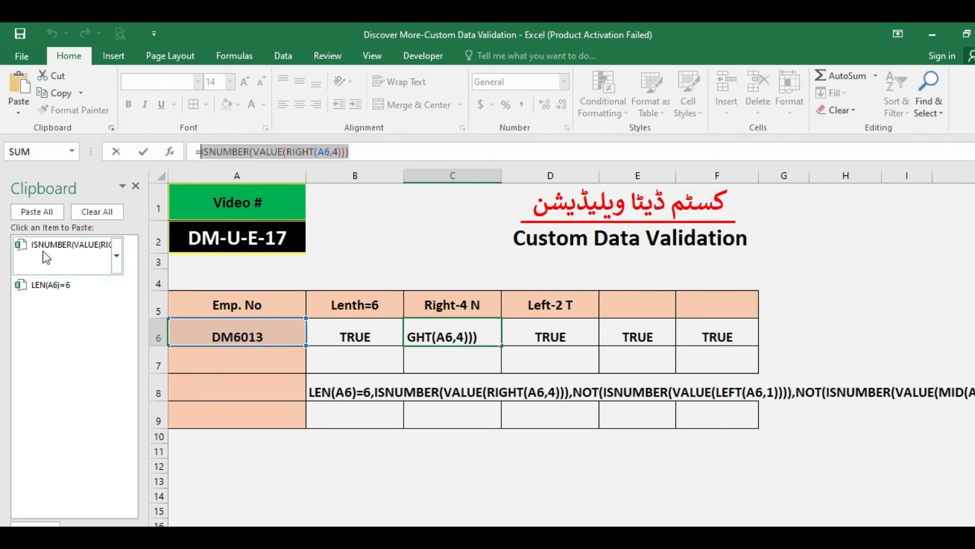
pyautogui.press('Escape')
# Copy NOT(ISNUMBER(VALUE(LEFT(A6,1)))) from D6's formula to the Office Clipboard without the equals sign.
pyautogui.click(563, 337)
pyautogui.moveTo(369, 152); pyautogui.dragTo(201, 152)
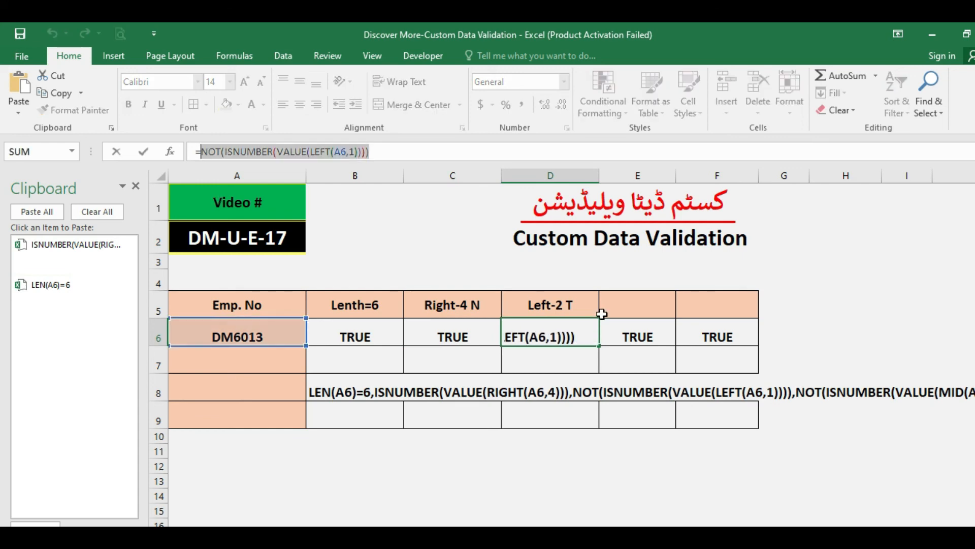
pyautogui.hotkey('ctrl', 'c')
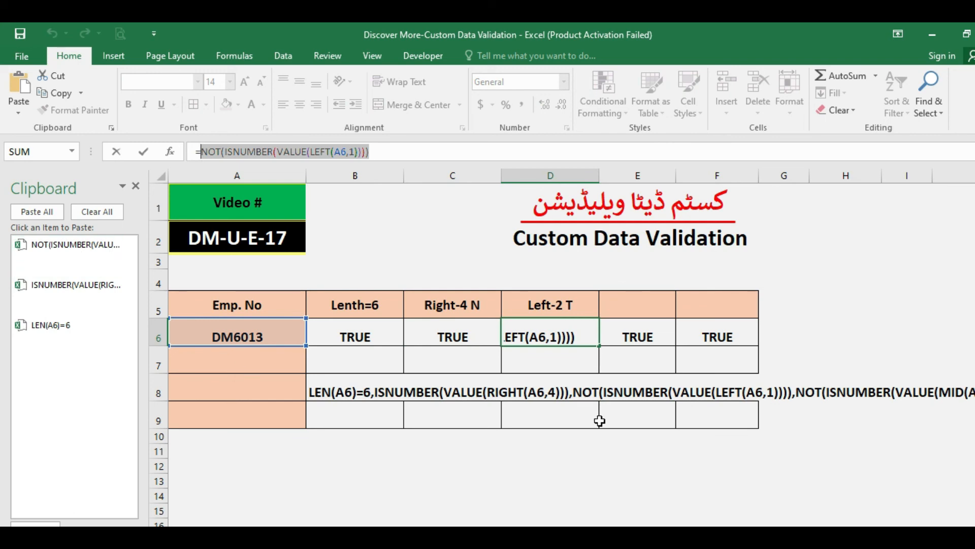
pyautogui.press('Escape')
# Copy NOT(ISNUMBER(VALUE(MID(A6,2,1)))) from E6's formula to the Office Clipboard without the equals sign.
pyautogui.click(658, 337)
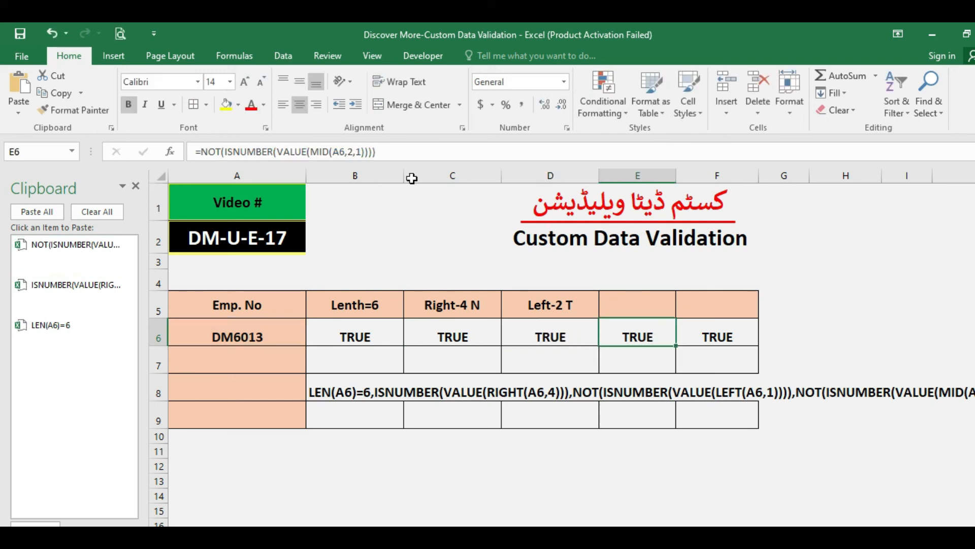
pyautogui.click(390, 152)
pyautogui.keyDown('shift'); pyautogui.click(202, 154); pyautogui.keyUp('shift')
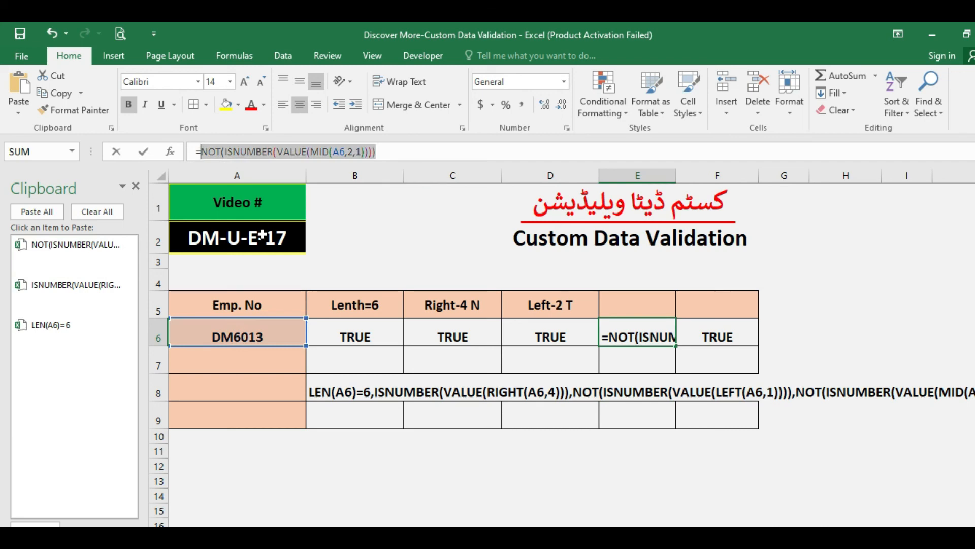
pyautogui.hotkey('ctrl', 'c')
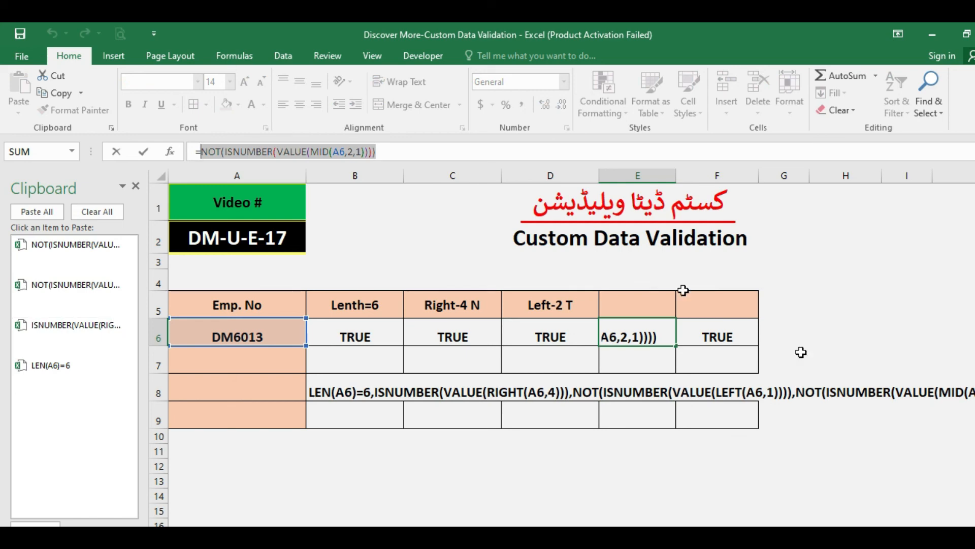
# Enter =AND(LEN(A6)=6,ISNUMBER(VALUE(RIGHT(A6,4))),NOT(ISNUMBER(VALUE(LEFT(A6,1)))),NOT(ISNUMBER(VALUE(MID(A6,2,1))))) in G6, pasting the four conditions from the Office Clipboard.
pyautogui.click(770, 327)
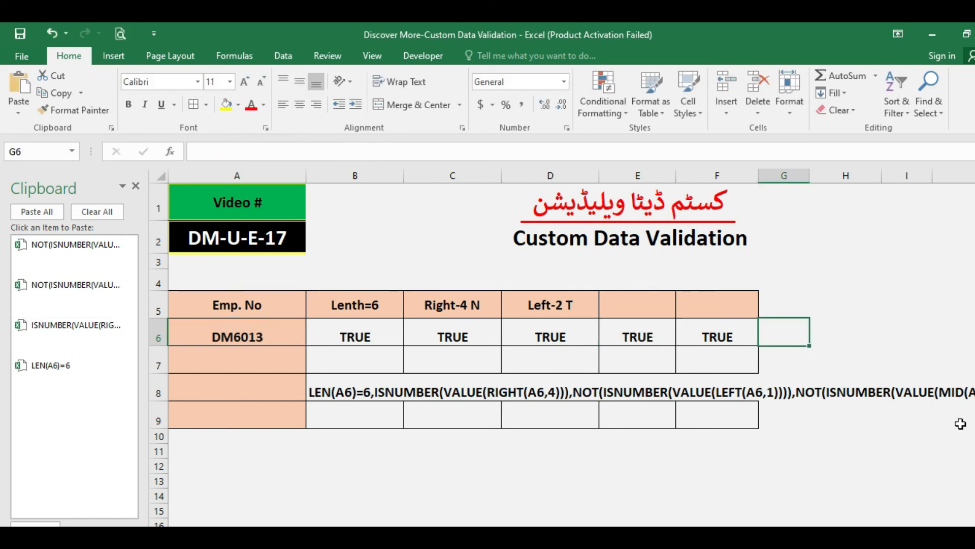
pyautogui.click(303, 151)
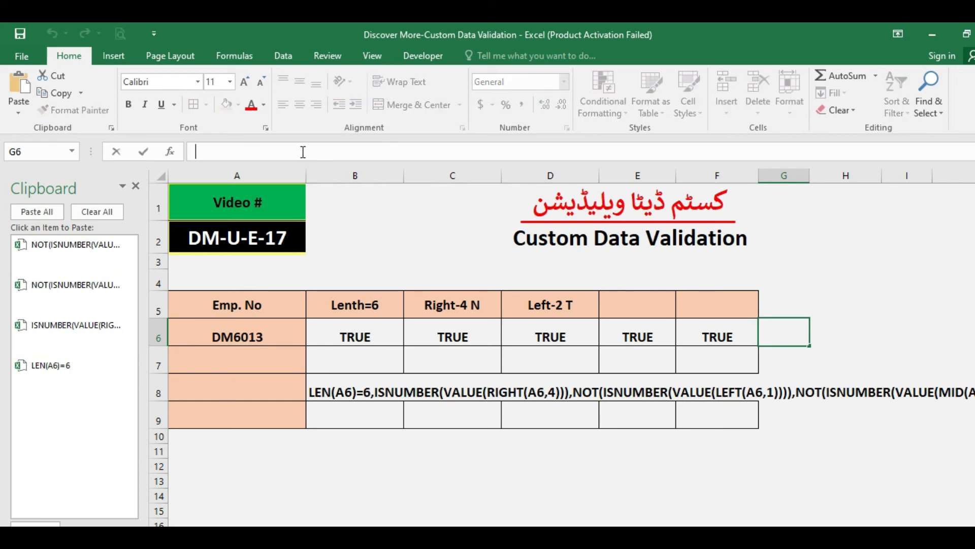
pyautogui.write('=AND(')
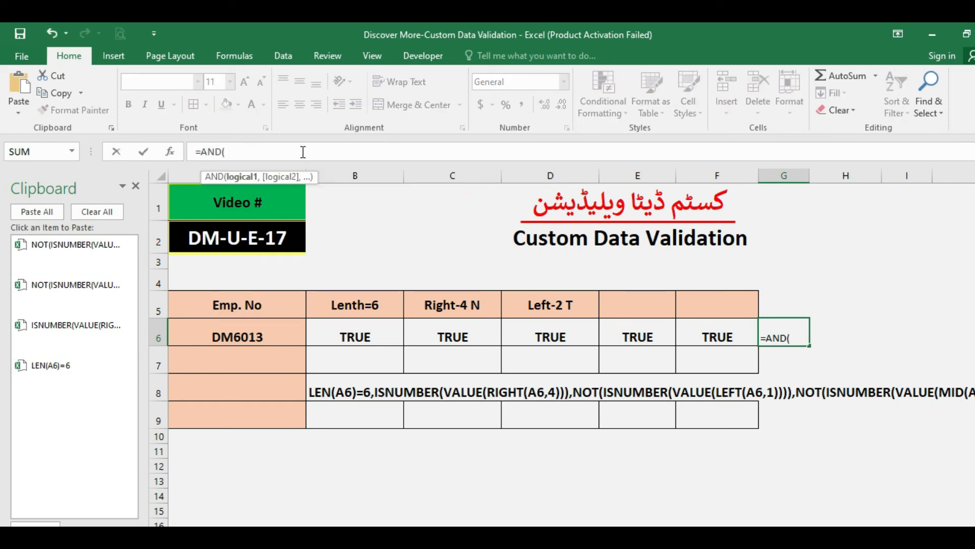
pyautogui.click(50, 371)
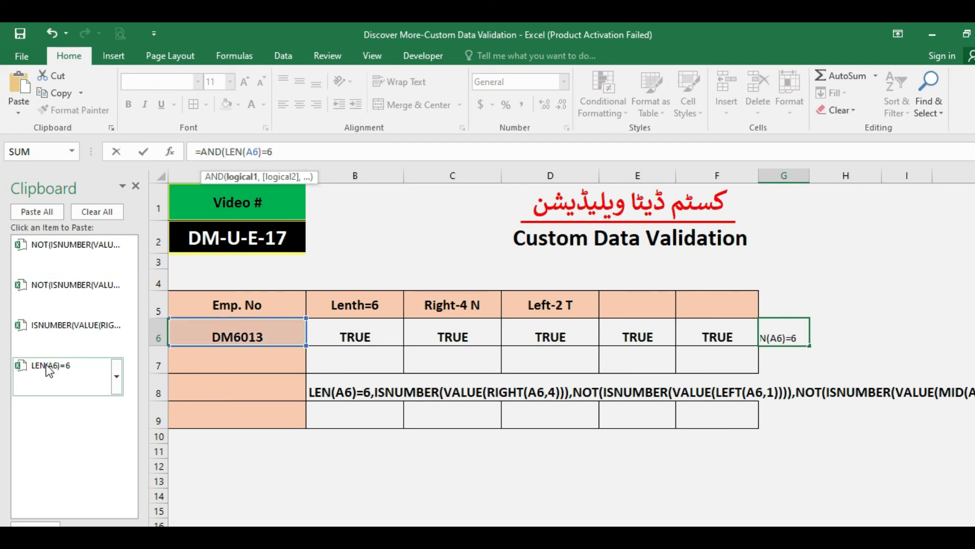
pyautogui.write(',')
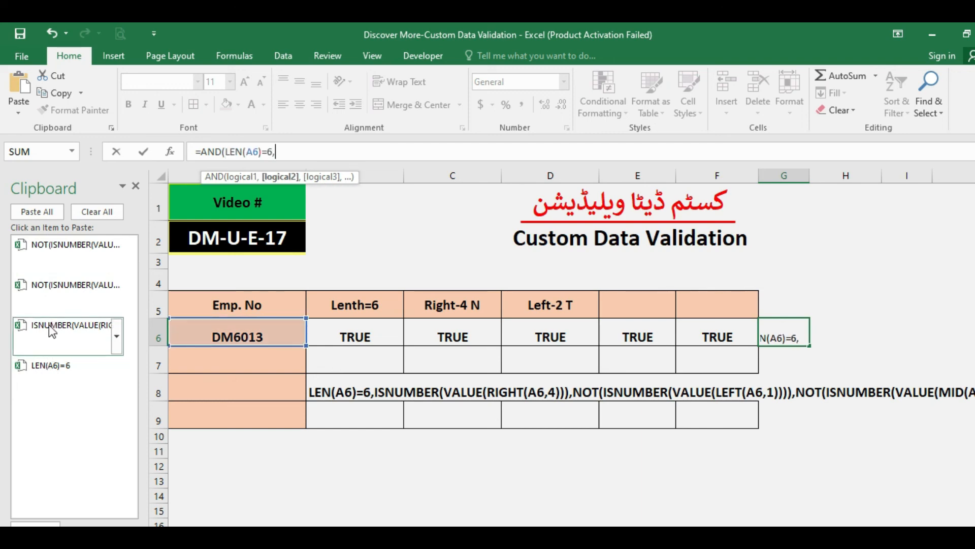
pyautogui.click(52, 329)
pyautogui.write(',4))),')
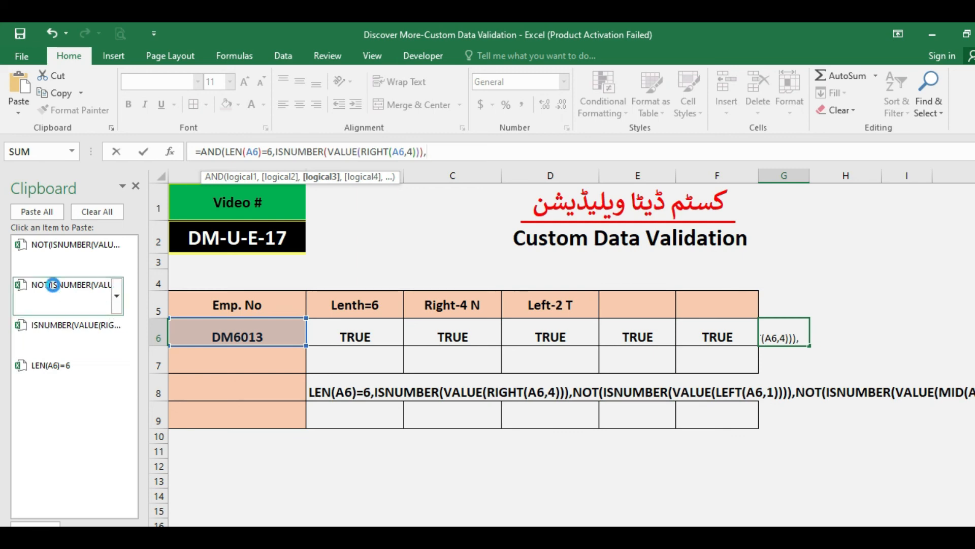
pyautogui.click(53, 285)
pyautogui.write(',1)))),')
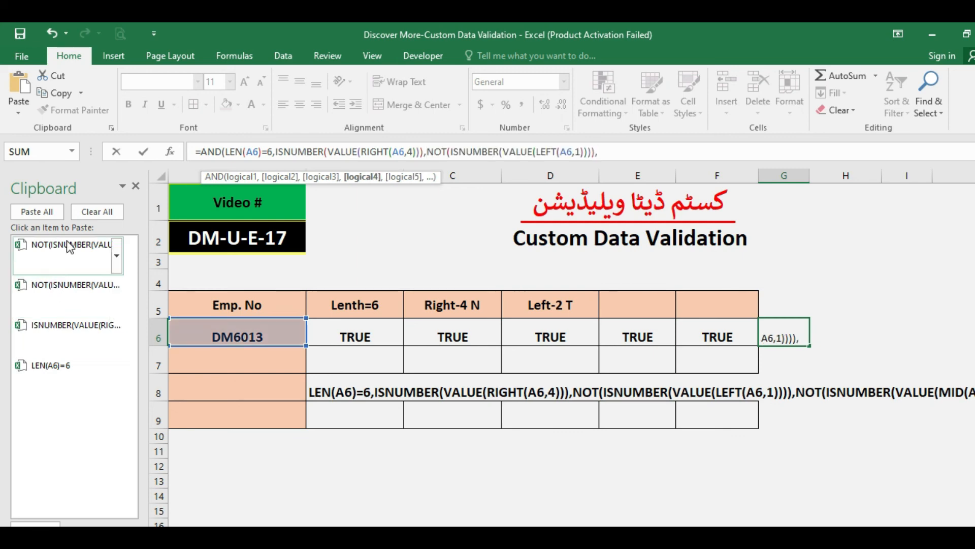
pyautogui.click(67, 245)
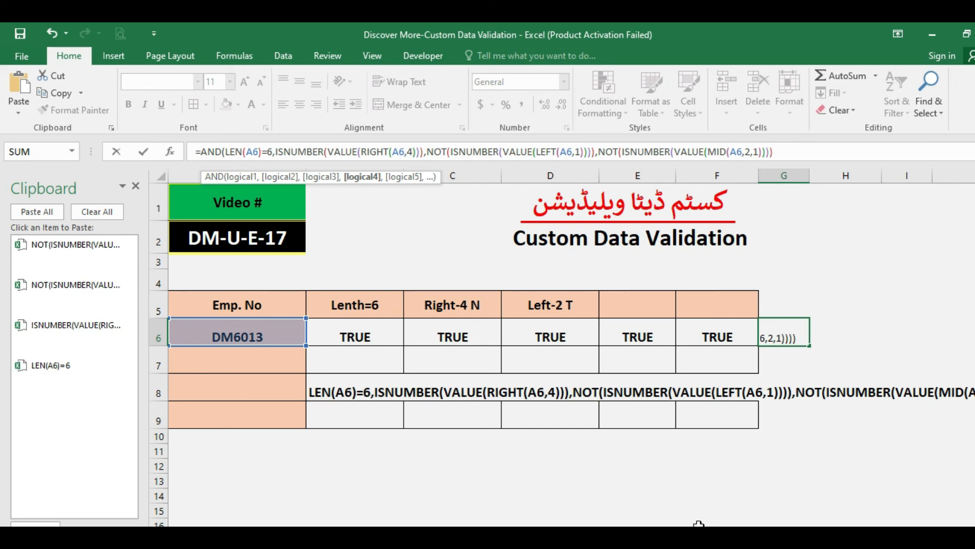
pyautogui.write(')')
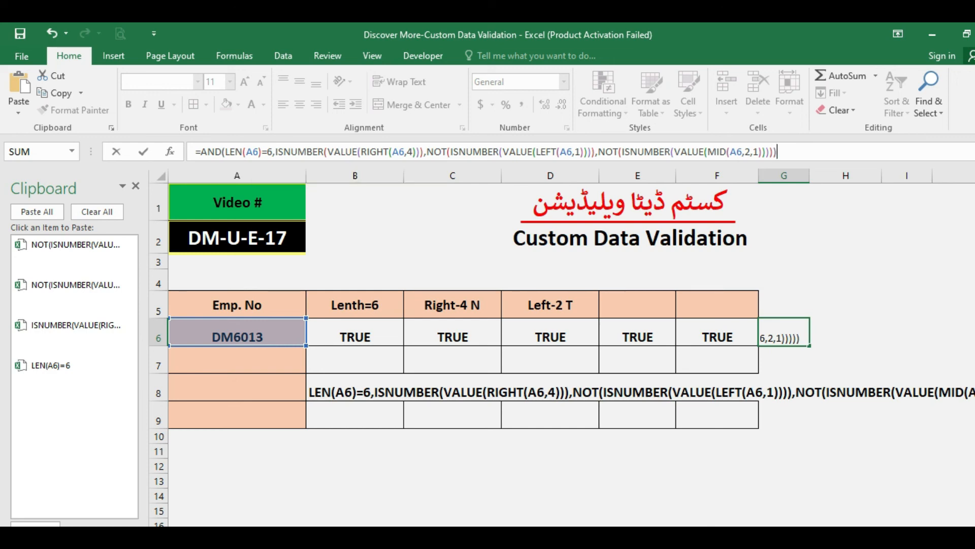
pyautogui.press('Return')
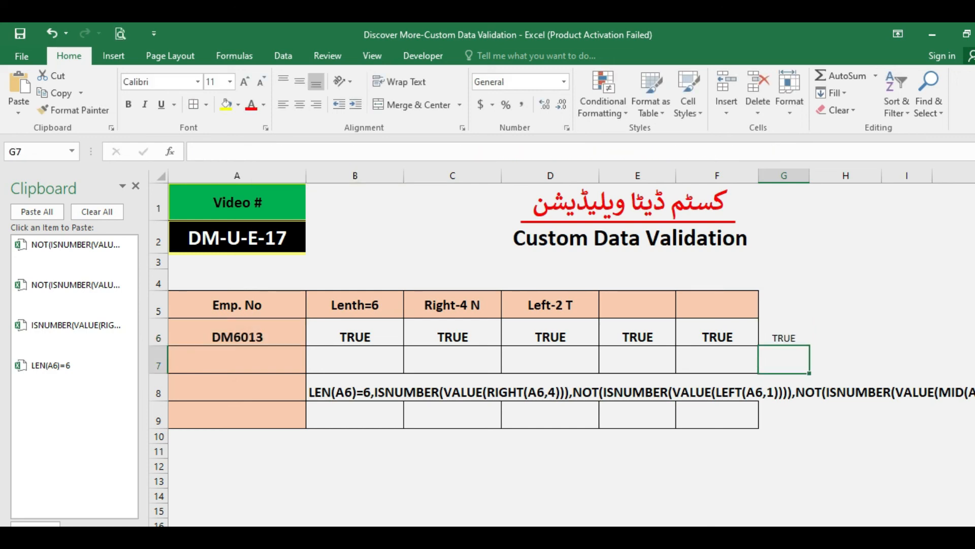
# Review the combined AND formula in G6 and compare it with the employee number in A6 and the formula text in B8.
pyautogui.press('Up')
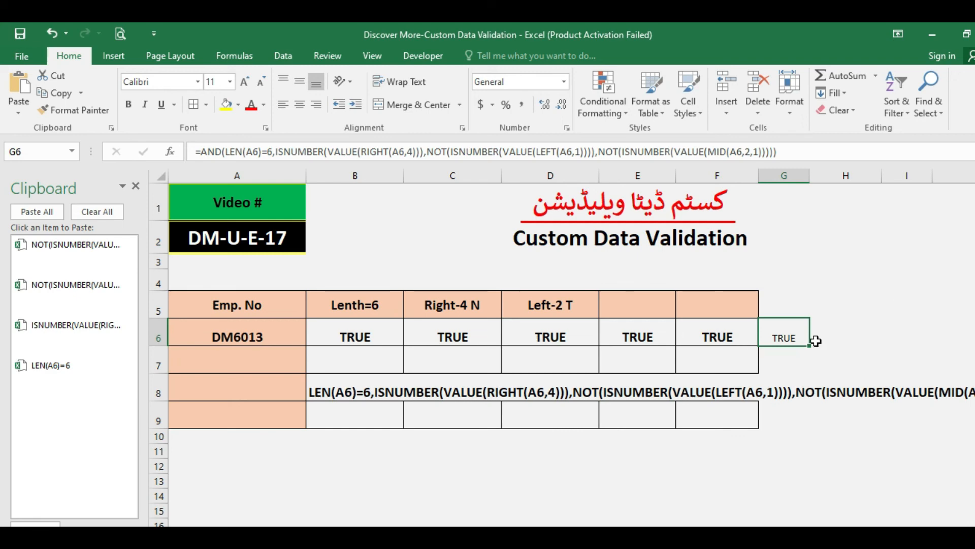
pyautogui.tripleClick(804, 155)
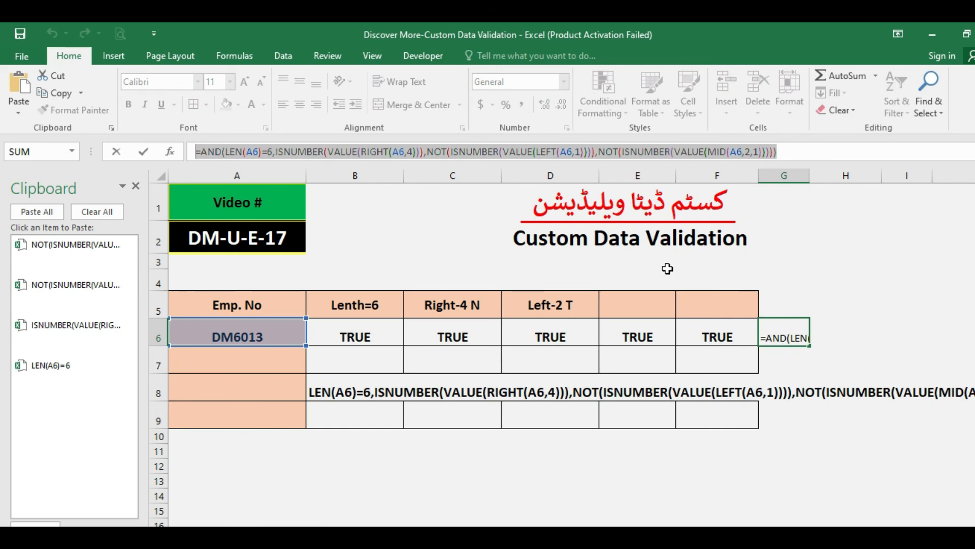
pyautogui.press('Escape')
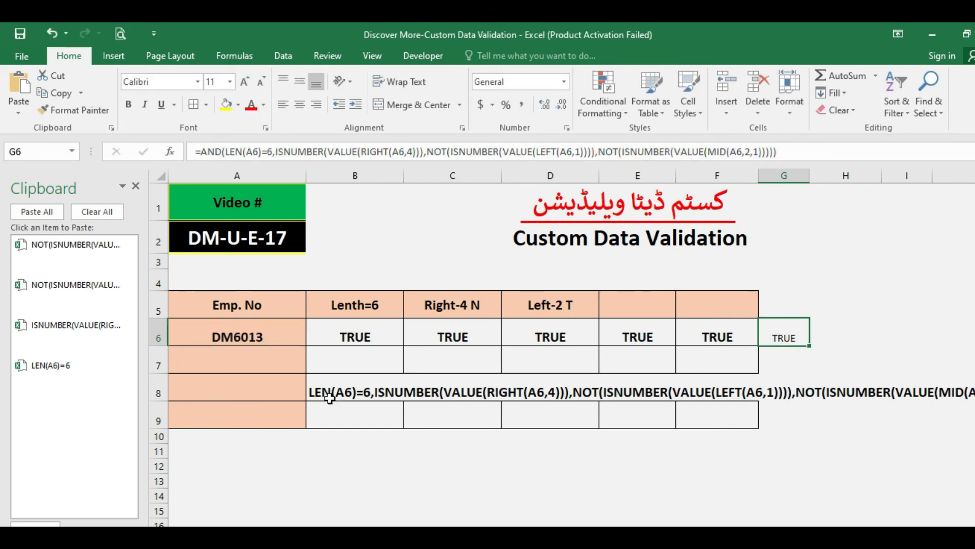
pyautogui.click(258, 338)
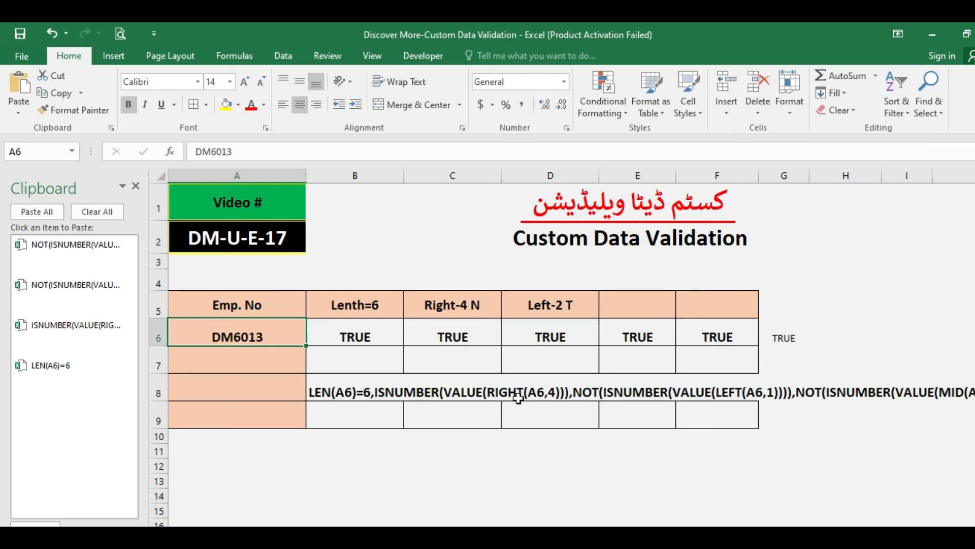
pyautogui.click(338, 397)
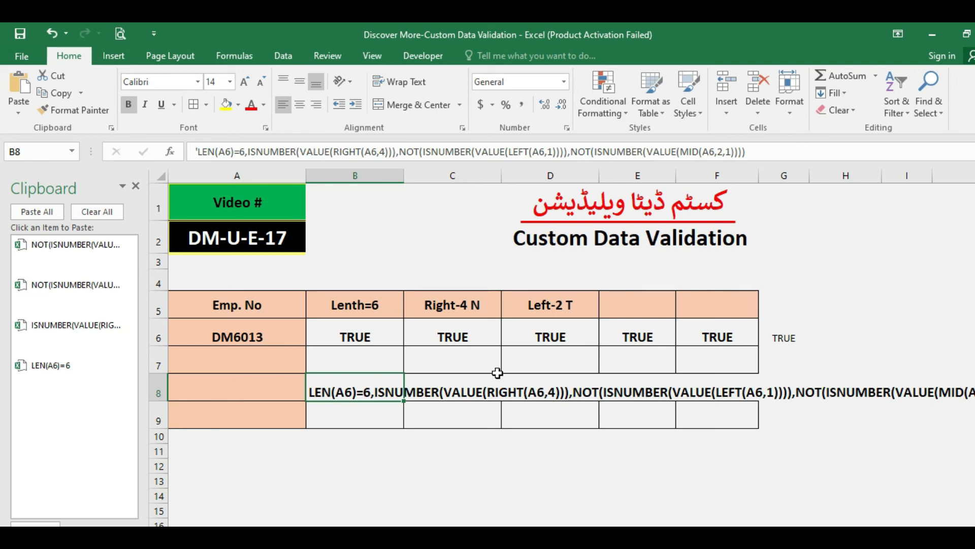
# Close the Office Clipboard pane and begin a replacement entry DMA in A6, discarding it without committing.
pyautogui.click(272, 331)
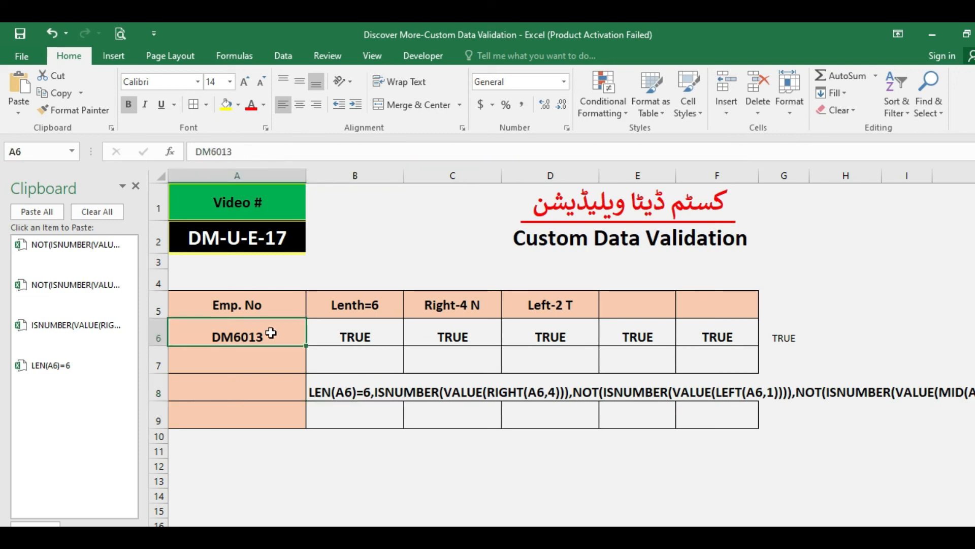
pyautogui.click(137, 185)
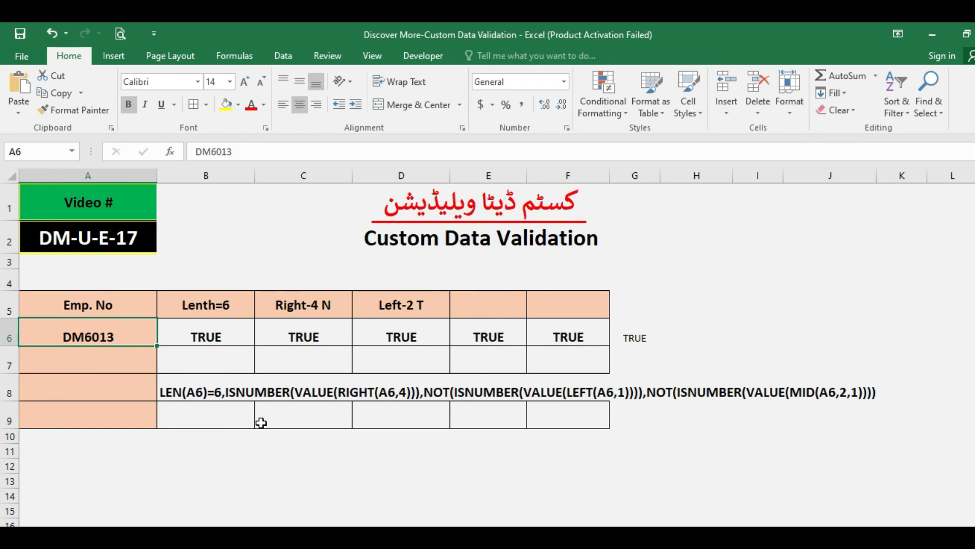
pyautogui.write('DMA')
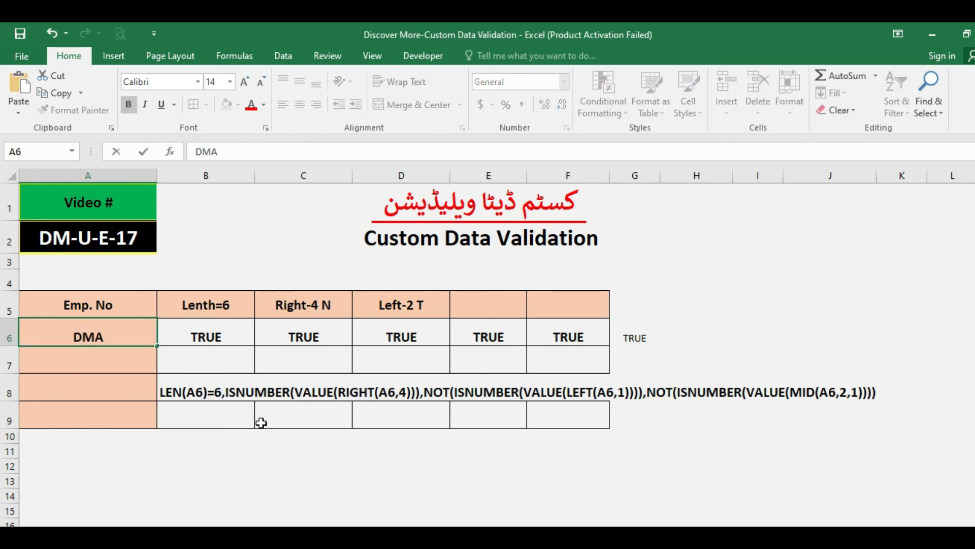
pyautogui.press('Escape')
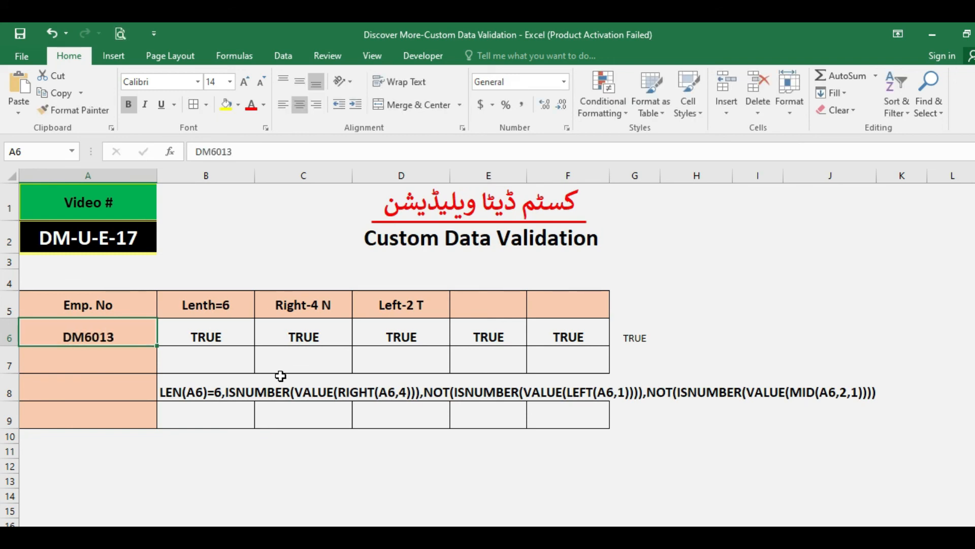